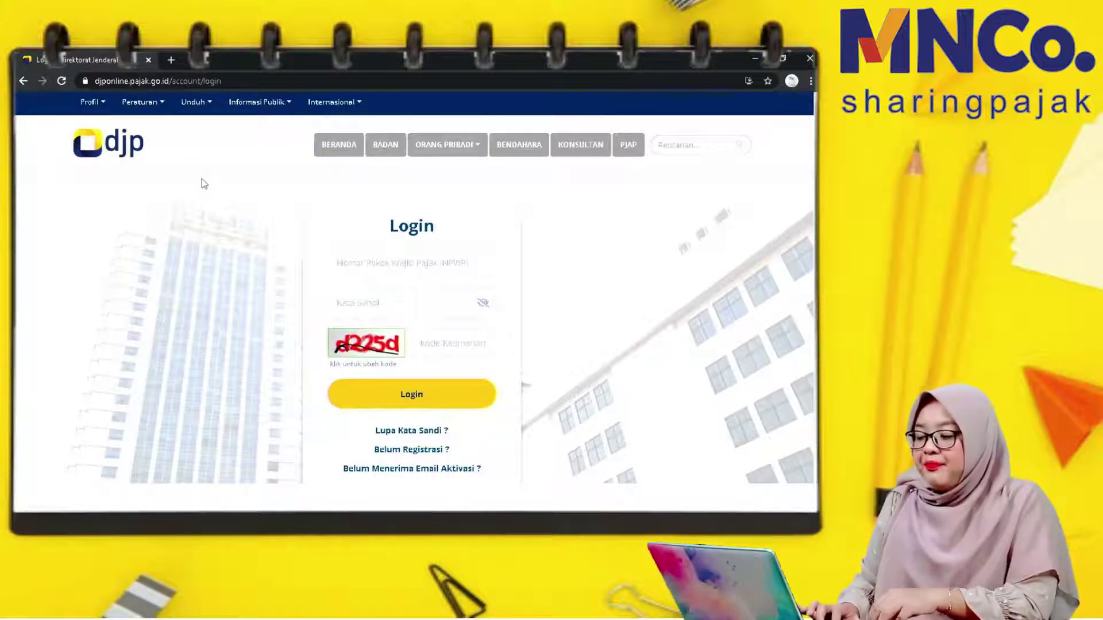
Sign in to DJP Online with the NPWP number, account password and captcha security code.
left_click(338, 270)
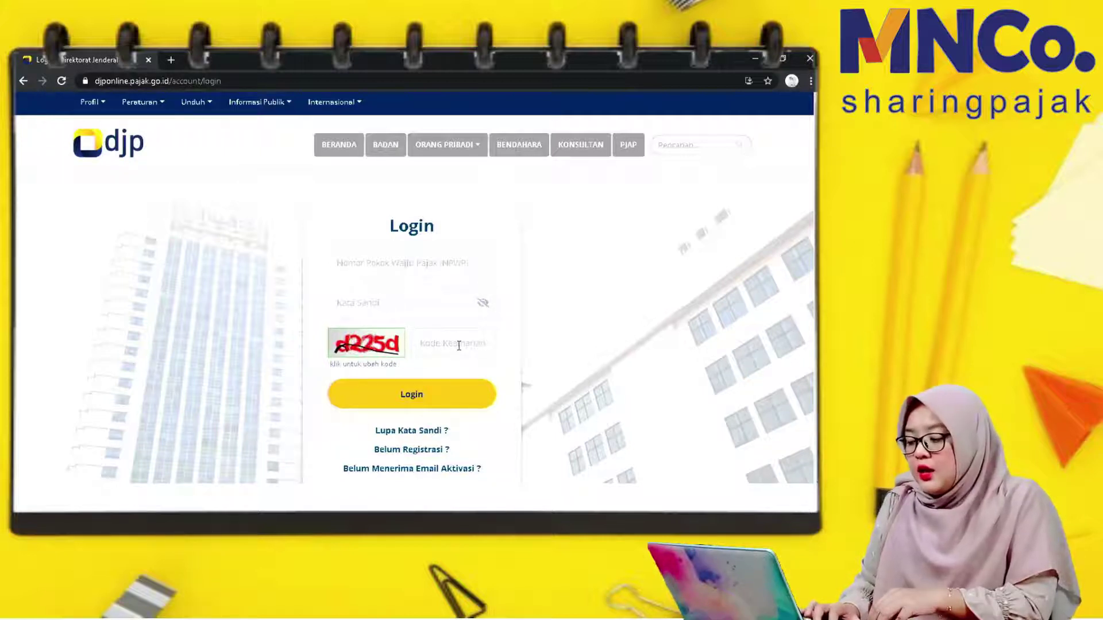
left_click(349, 266)
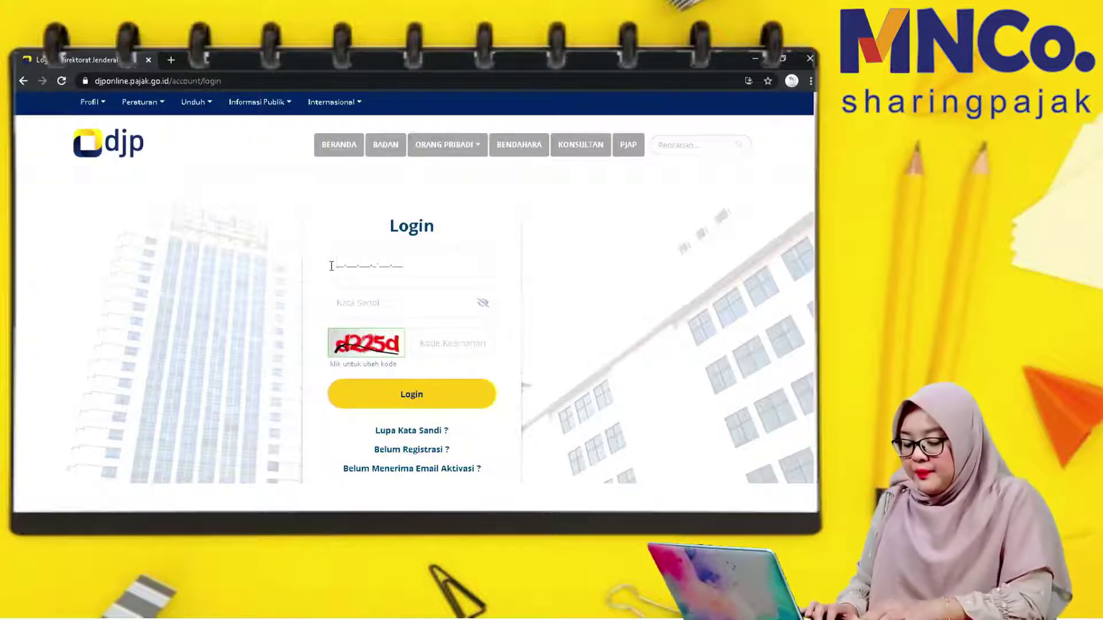
left_click(378, 301)
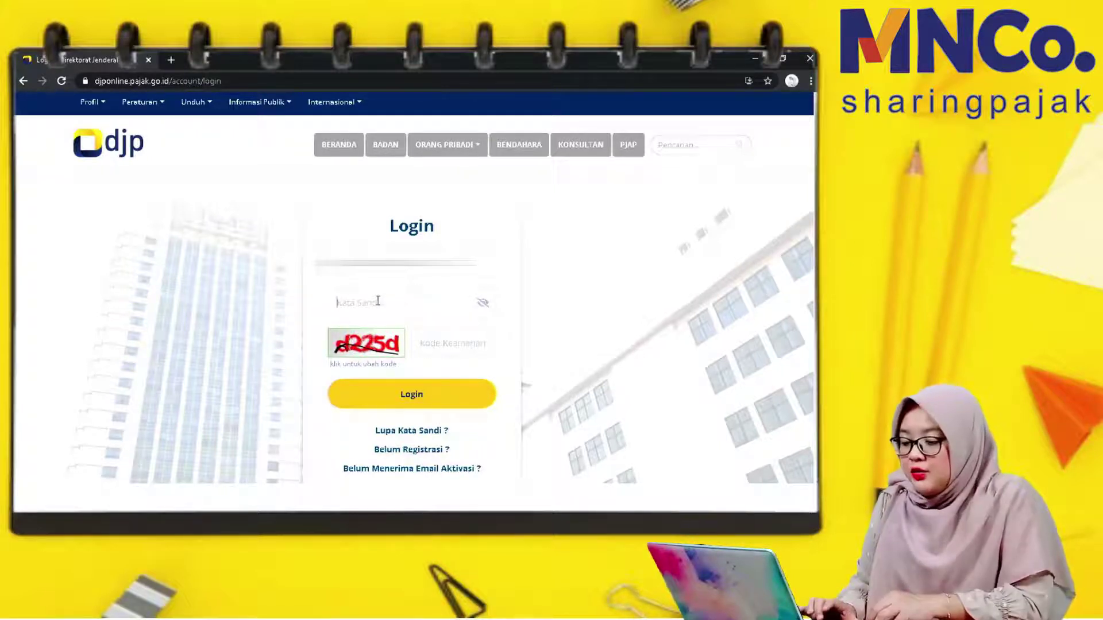
type("•••••••••••")
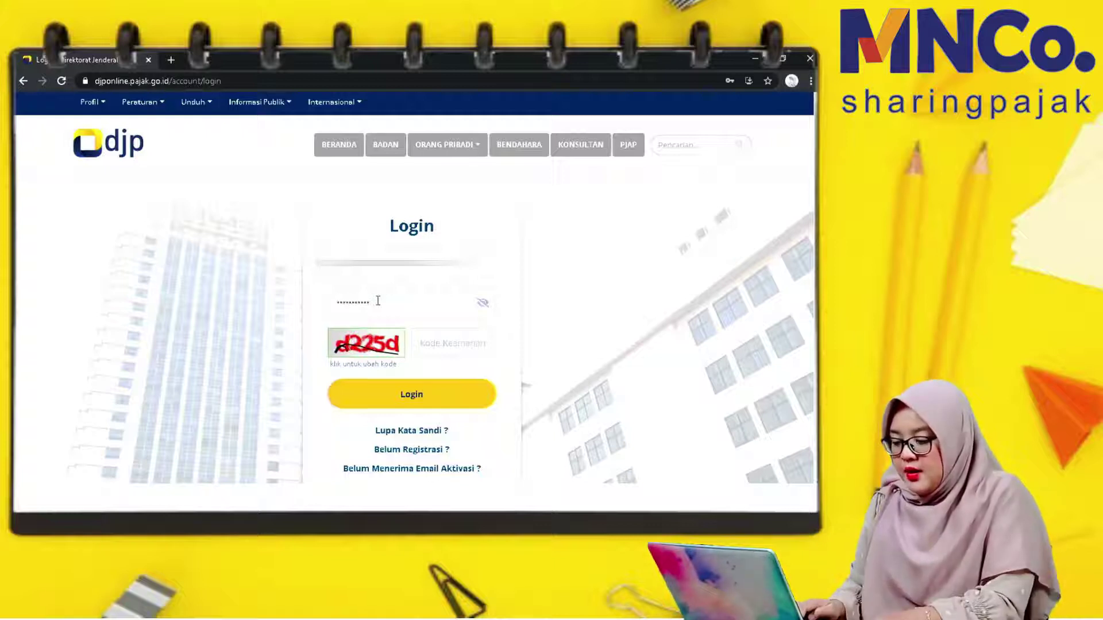
key("Tab")
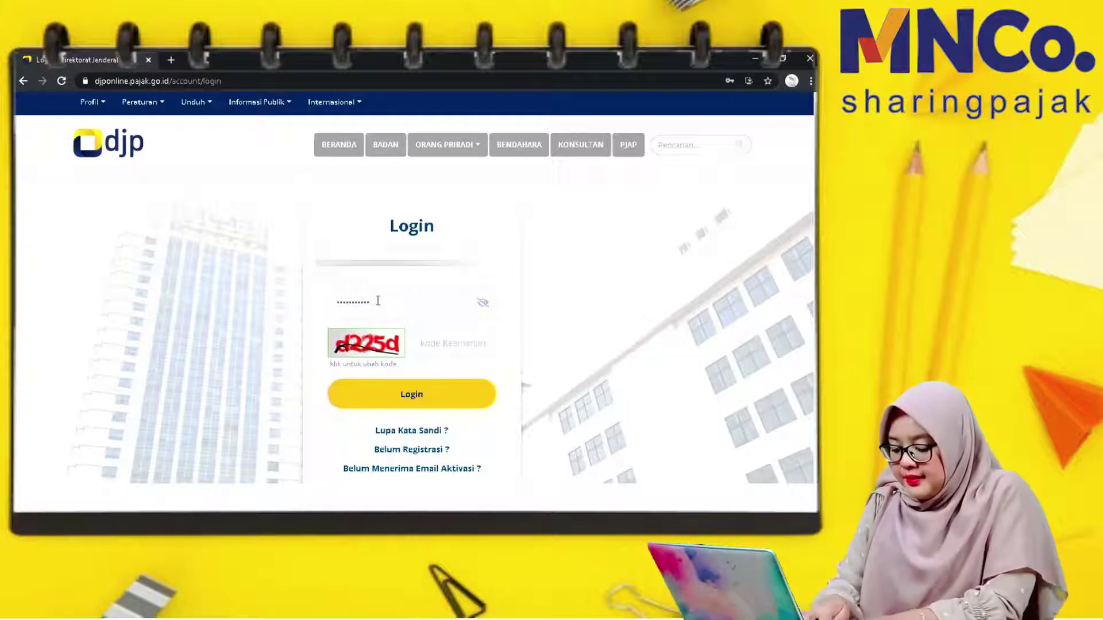
type("d225d")
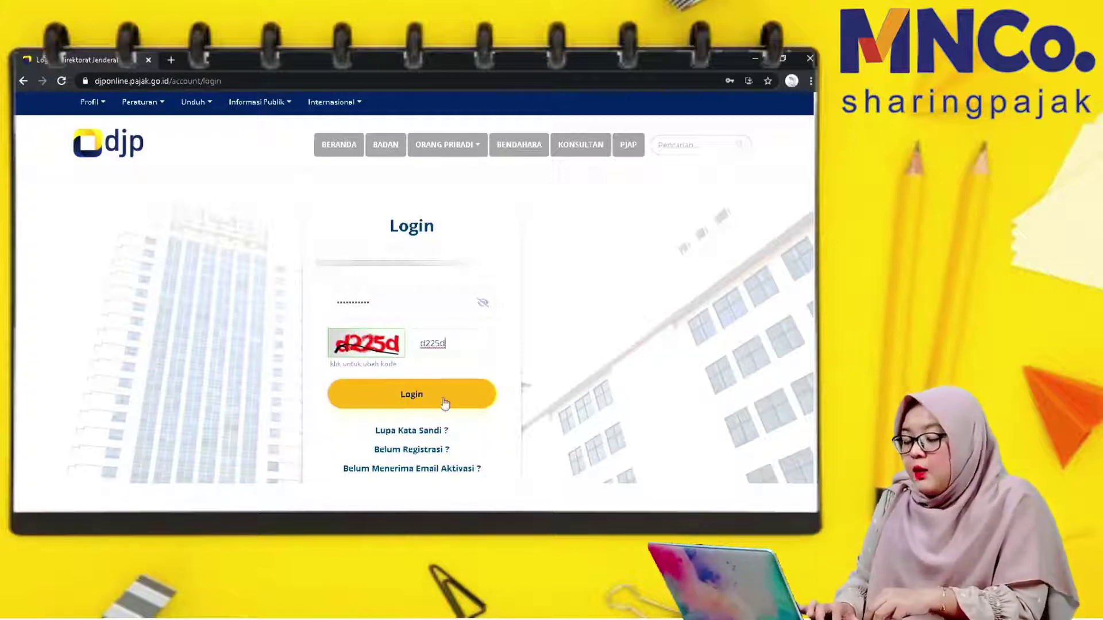
left_click(419, 402)
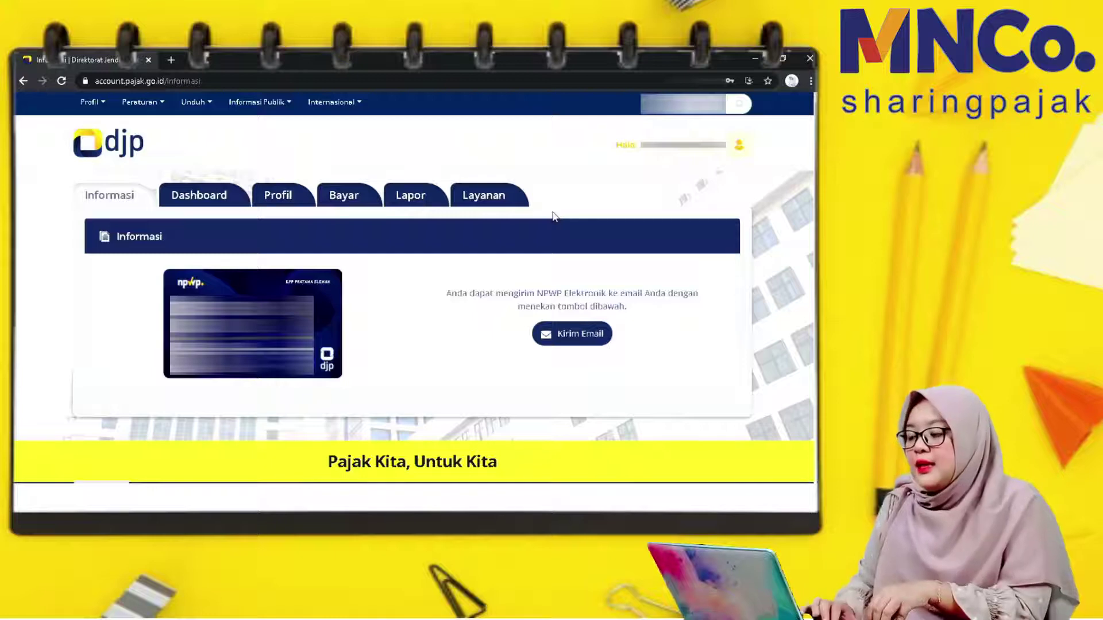
Go from Lapor to the e-Form PDF viewer page and open Adobe's Acrobat Reader DC download site.
left_click(422, 201)
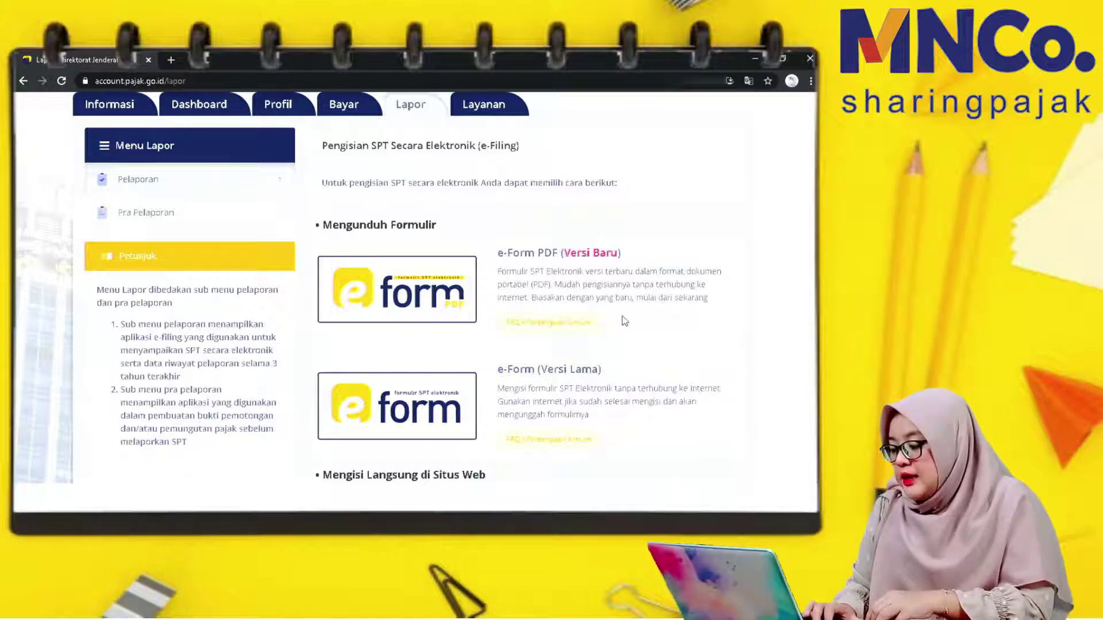
left_click(431, 296)
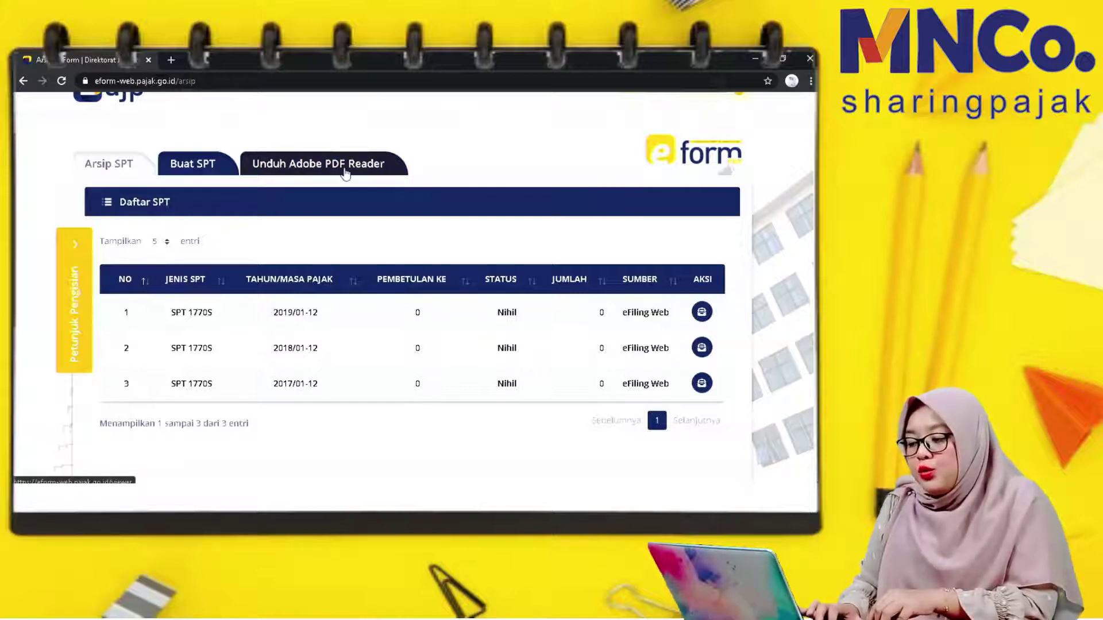
left_click(346, 171)
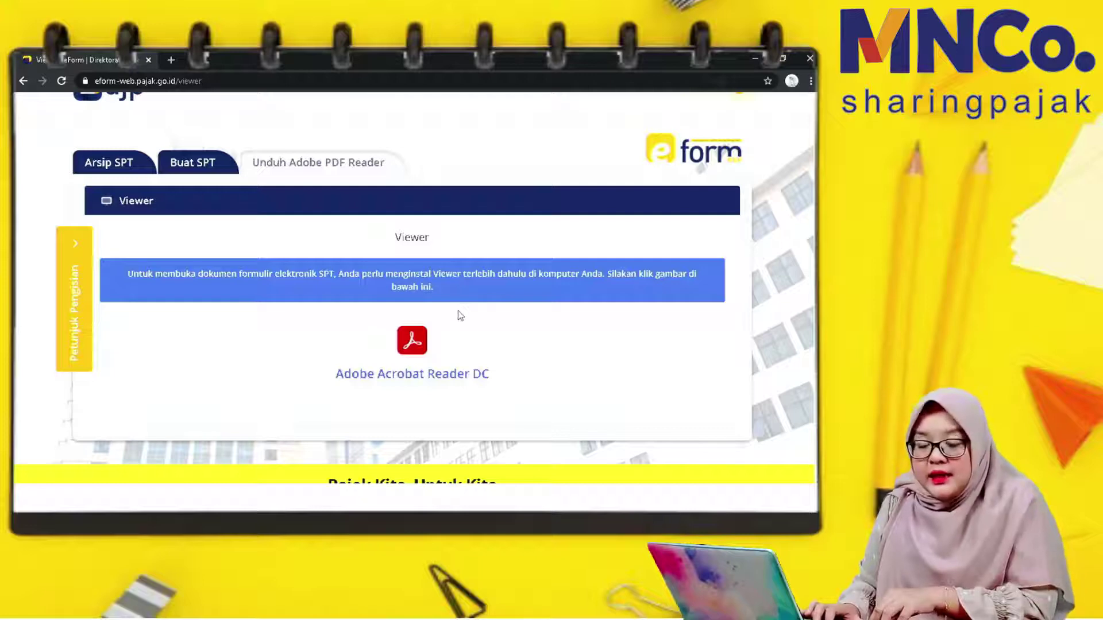
left_click(421, 347)
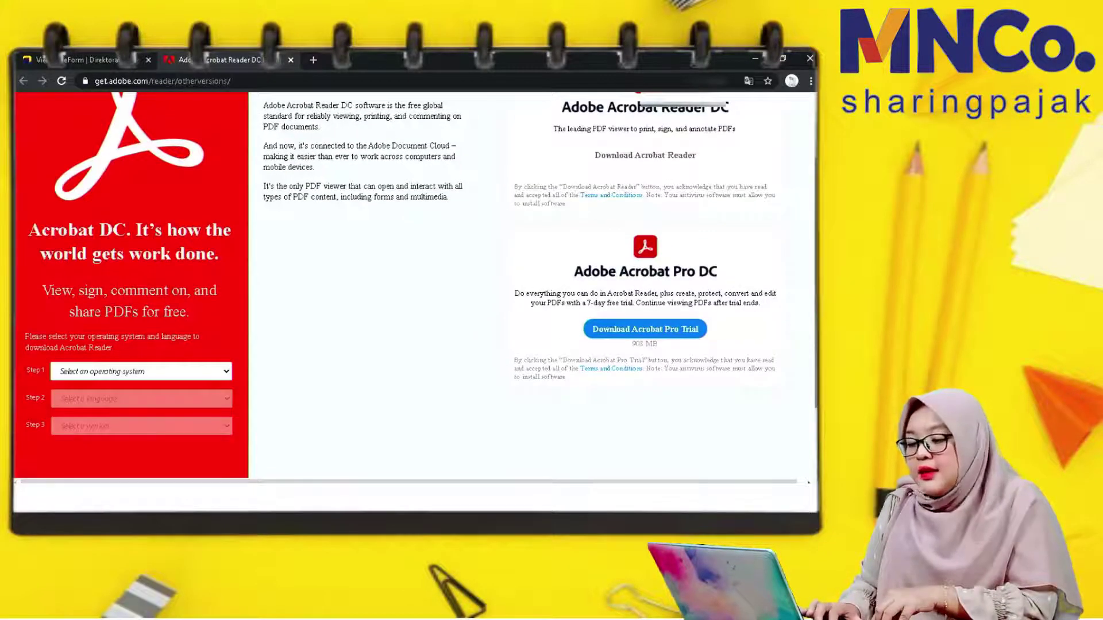
On Adobe's download page, choose Windows 10 as the operating system and English as the language.
scroll(493, 236, "down", 1)
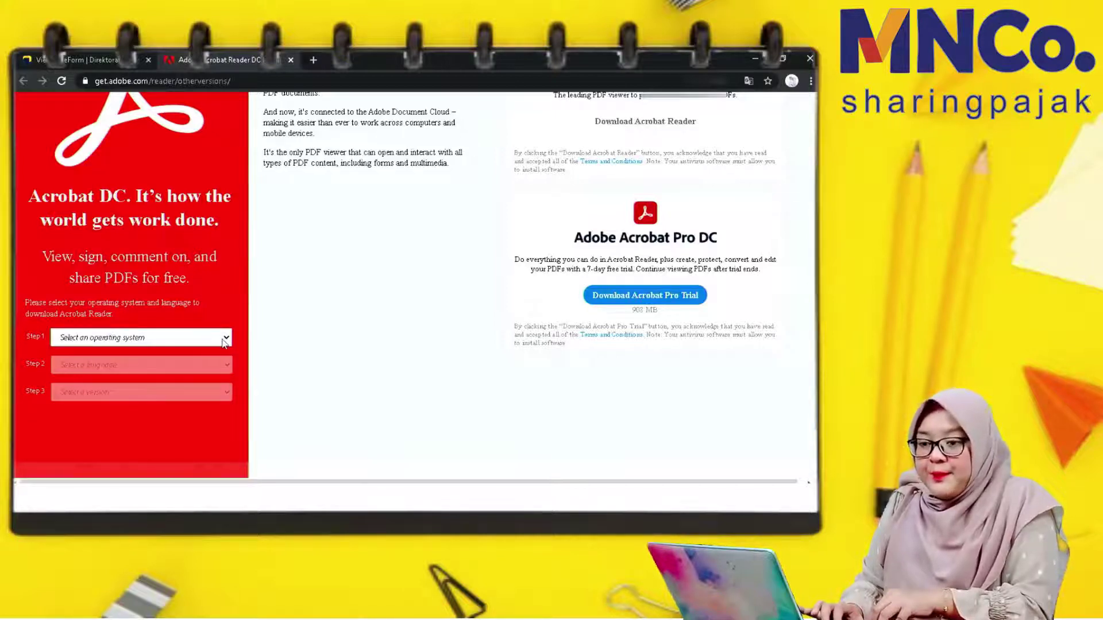
left_click(224, 342)
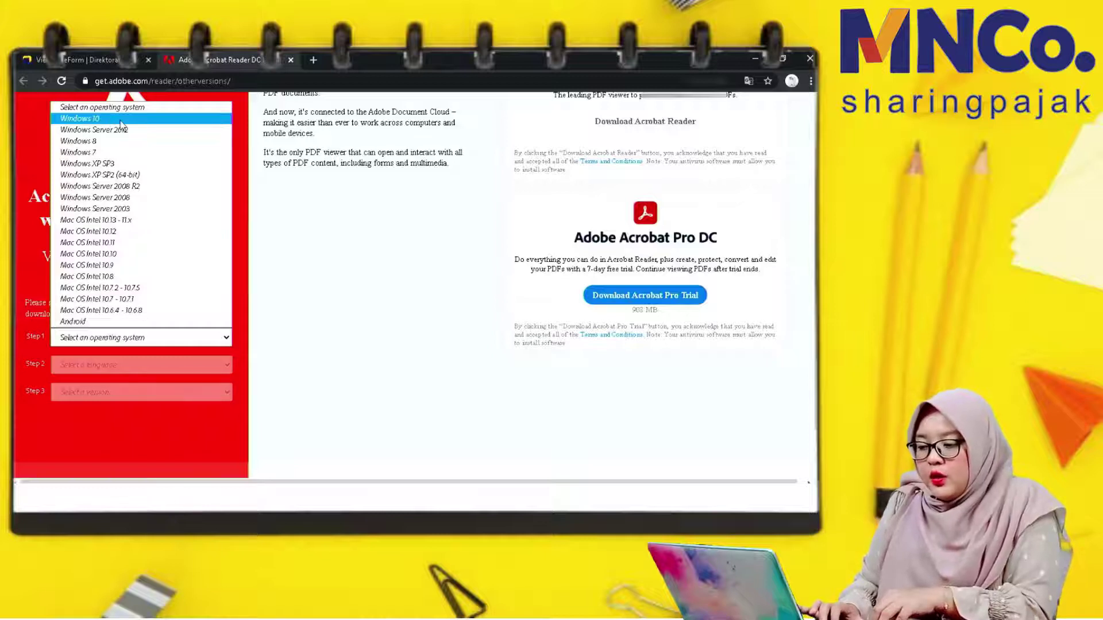
left_click(122, 120)
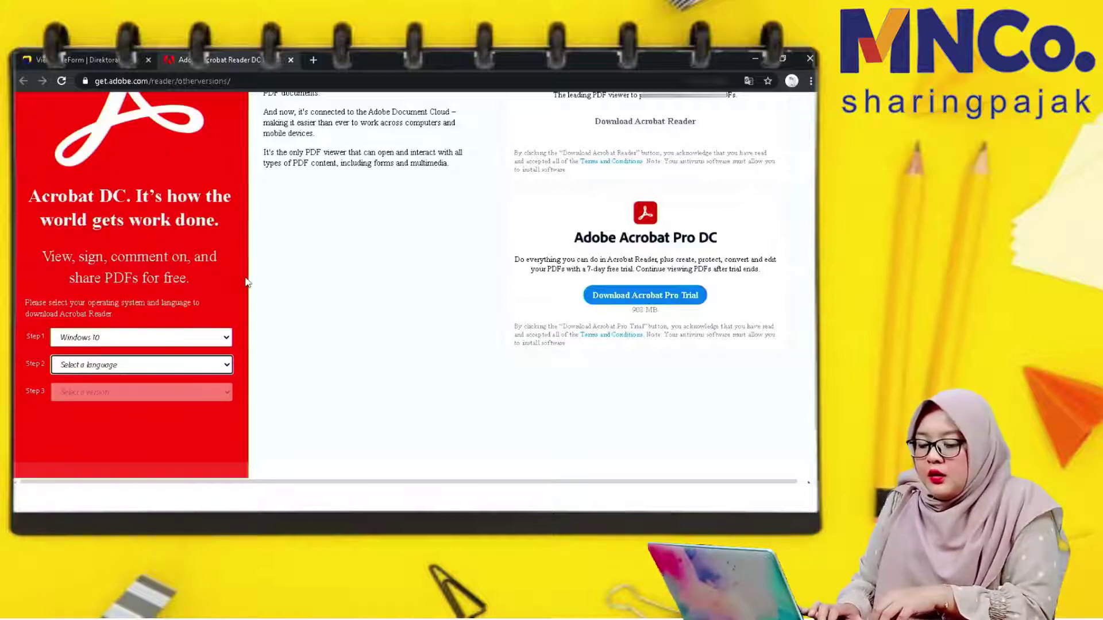
left_click(118, 369)
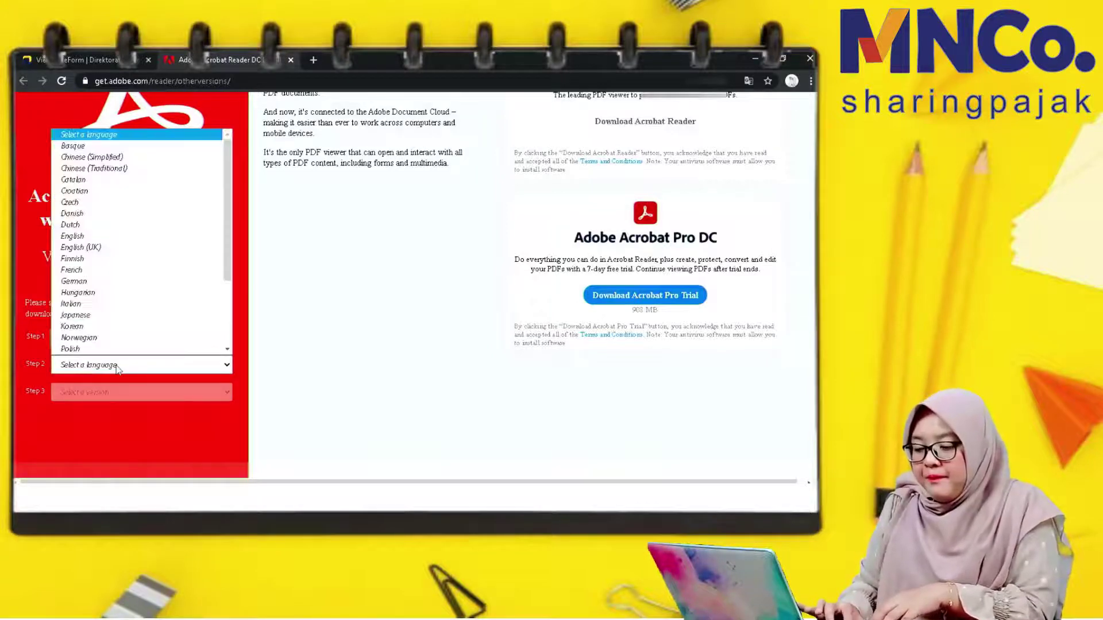
scroll(230, 278, "down", 1)
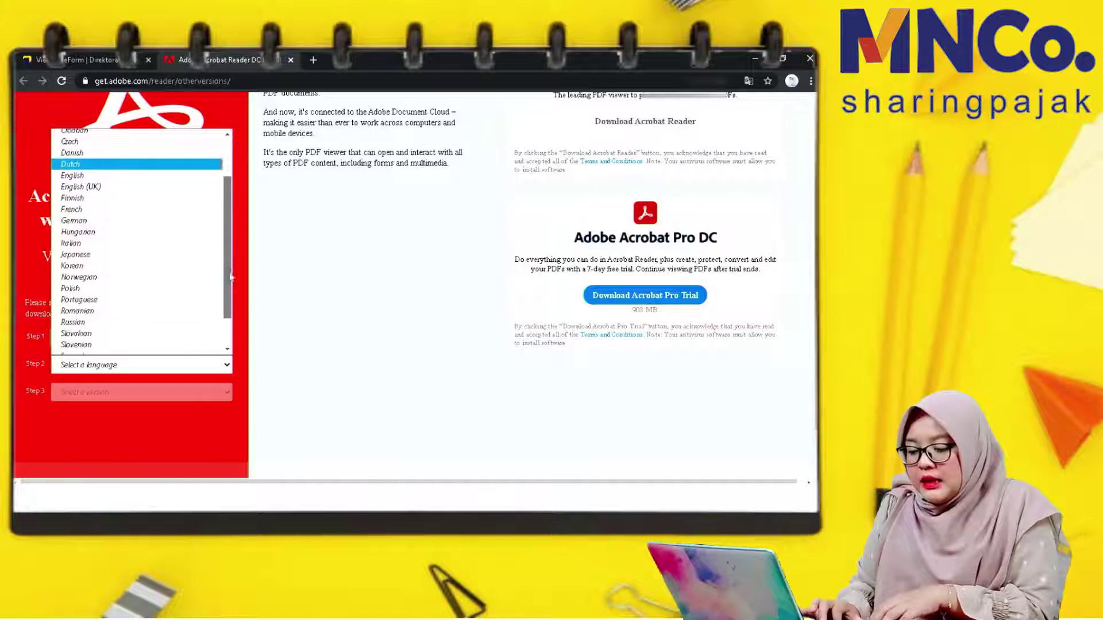
scroll(231, 278, "down", 2)
left_click_drag(228, 331, 236, 209)
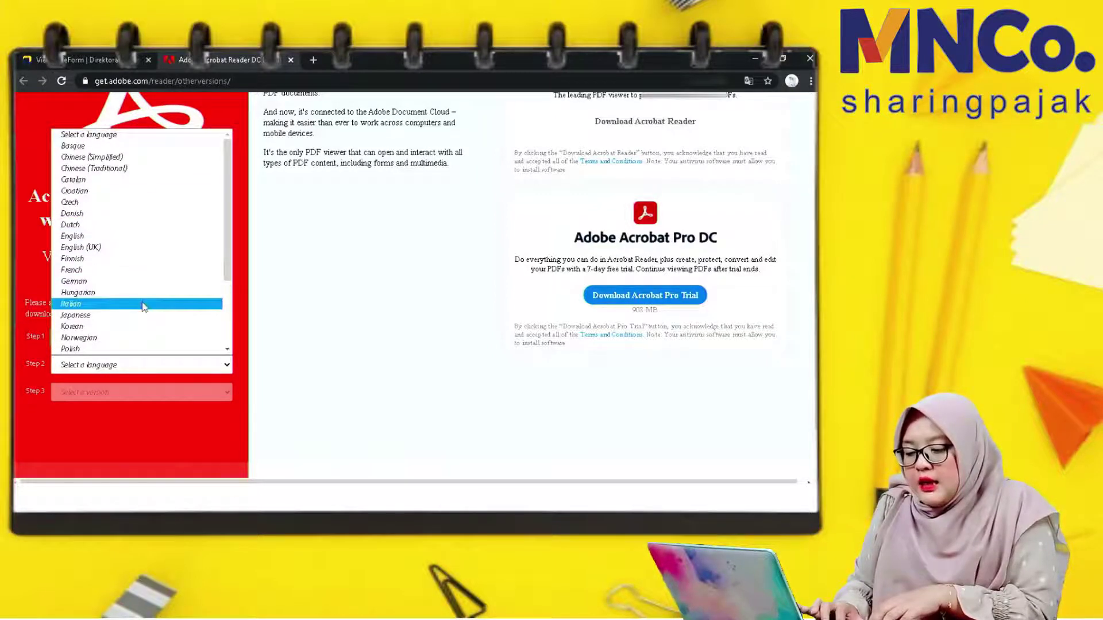
left_click(137, 237)
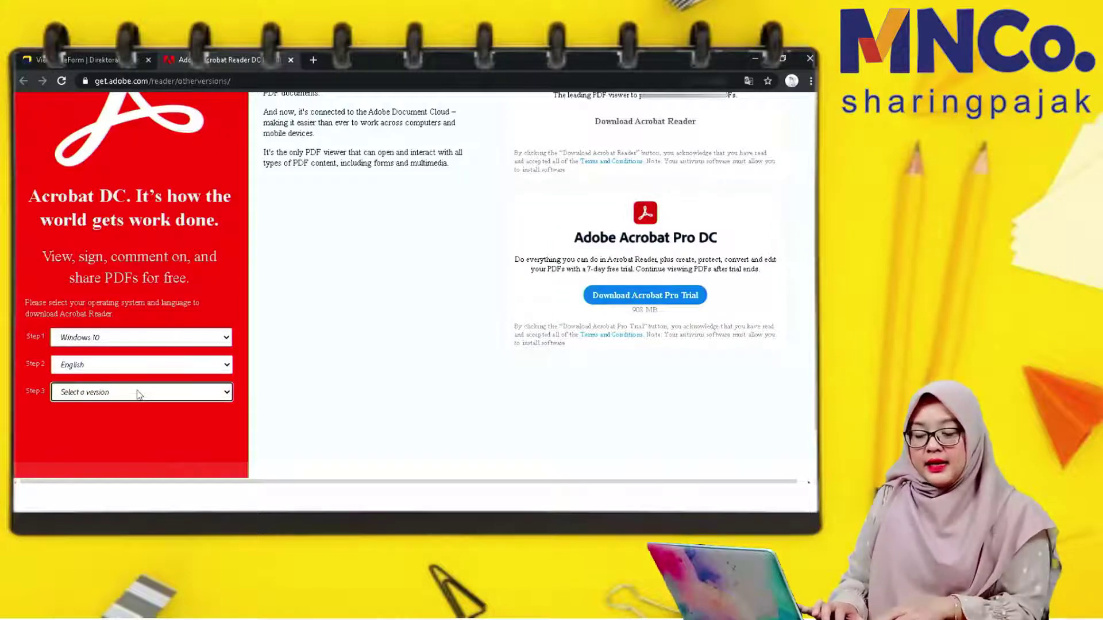
left_click(139, 393)
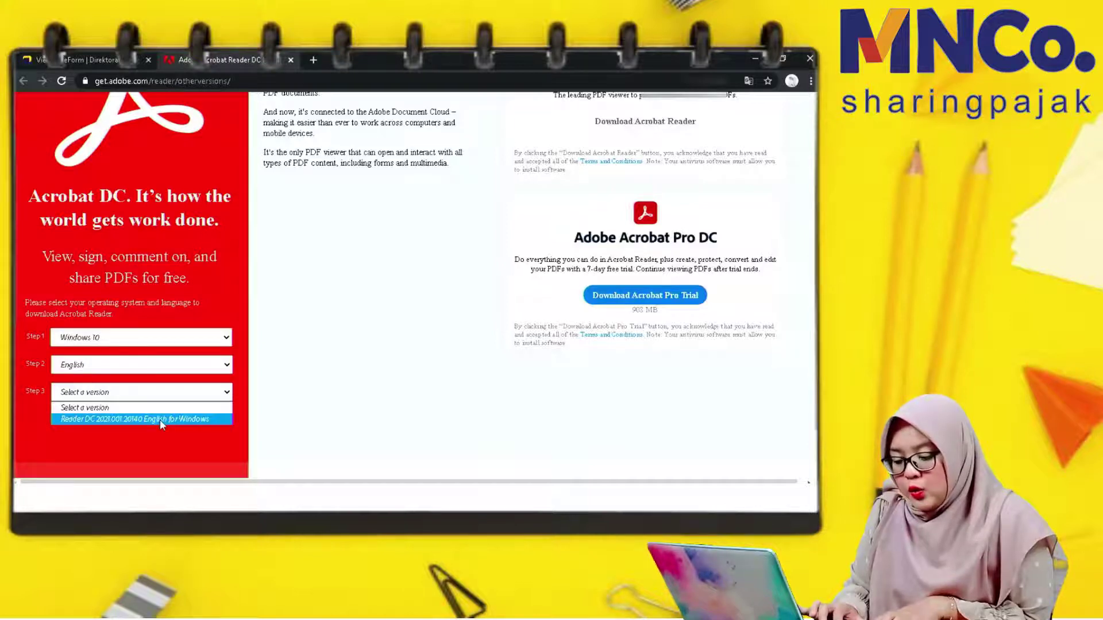
Download Reader DC 2021.001.20140 English for Windows and return to the DJP e-Form viewer.
left_click(201, 423)
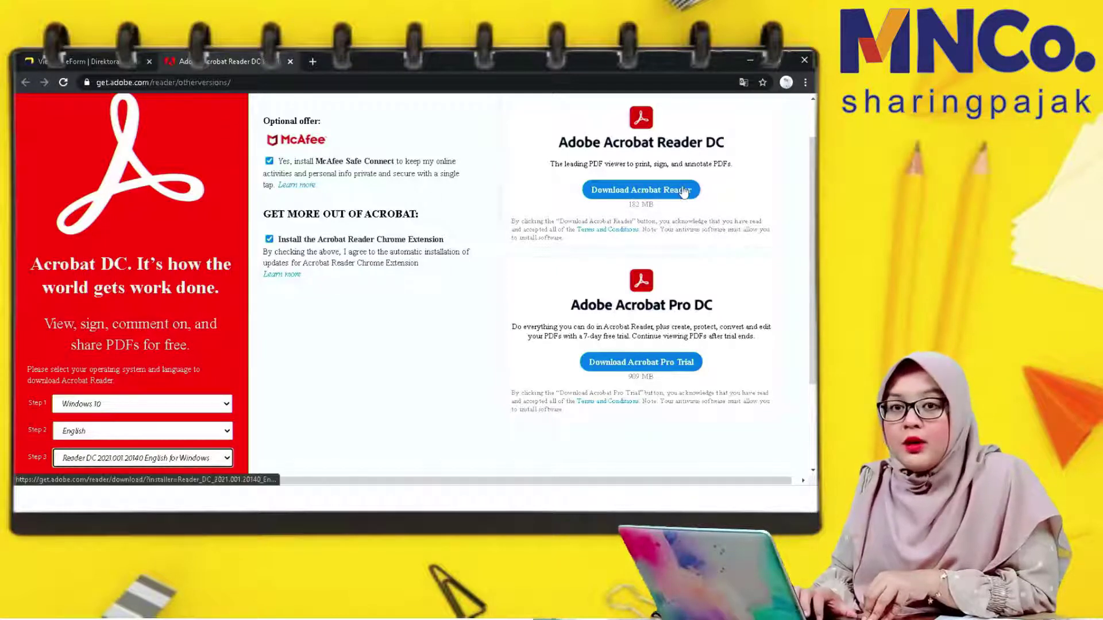
left_click(634, 194)
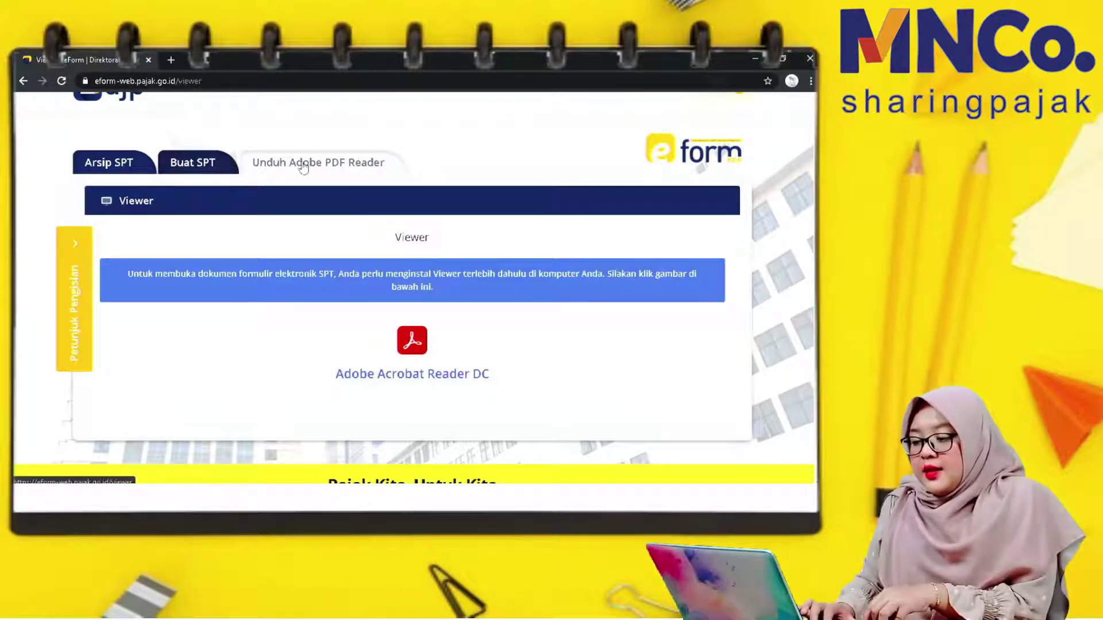
Start a new SPT, answer Tidak to all three screening questions, and open the 1770S e-Form.
left_click(203, 168)
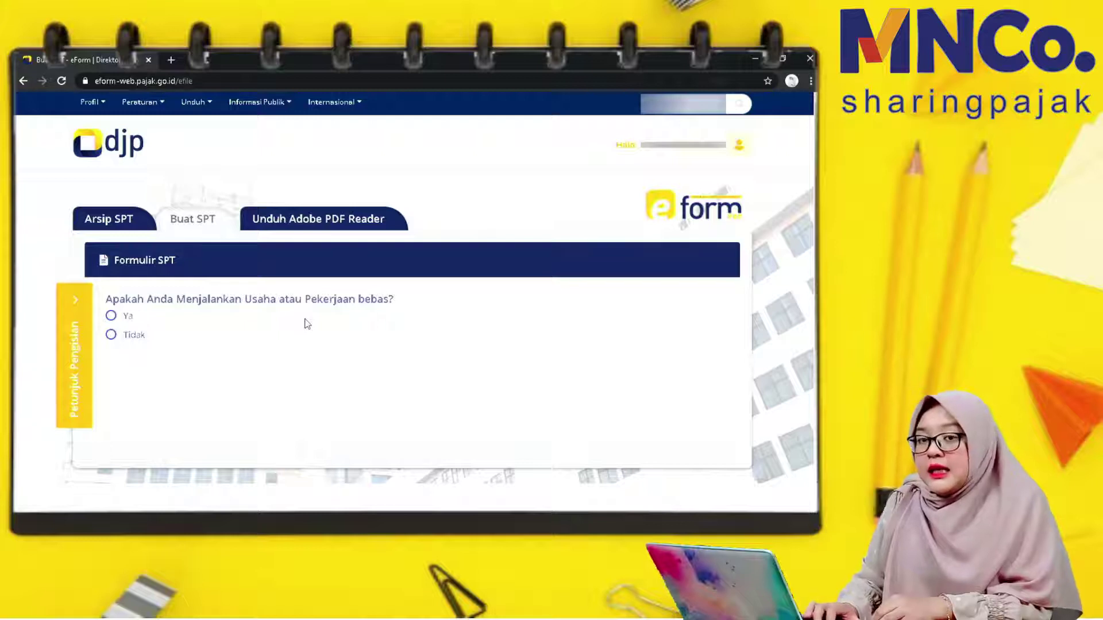
left_click(141, 338)
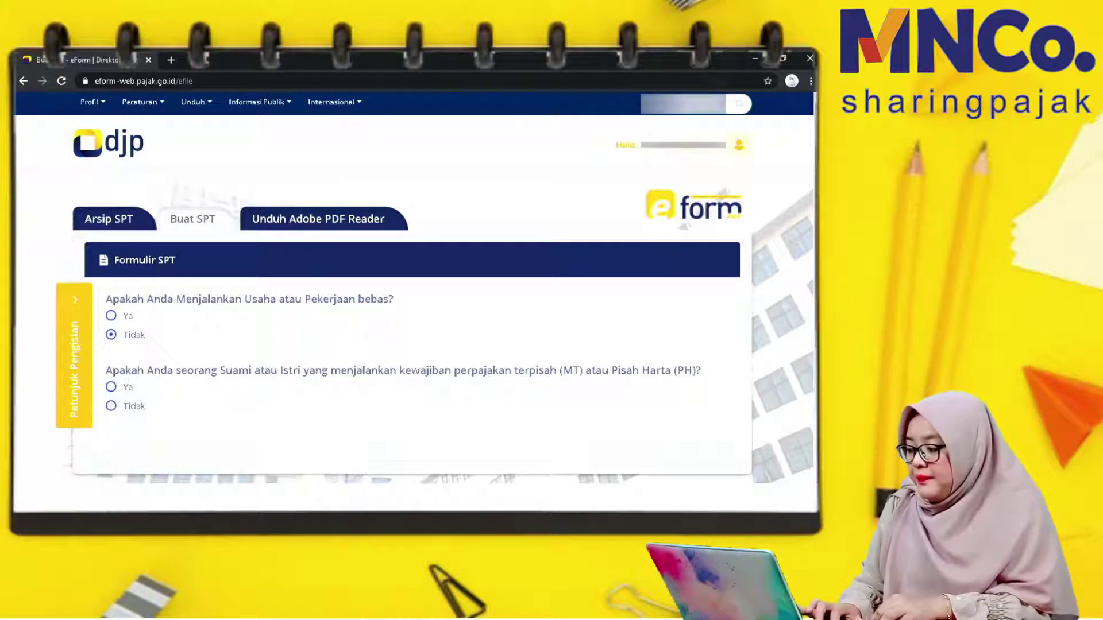
scroll(815, 315, "down", 2)
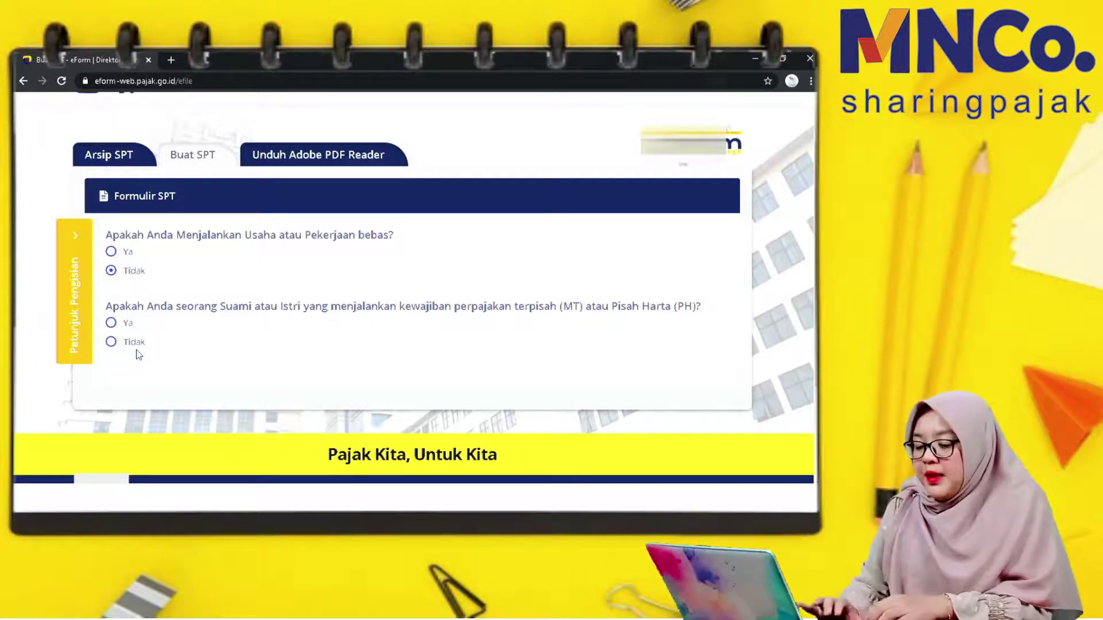
left_click(129, 344)
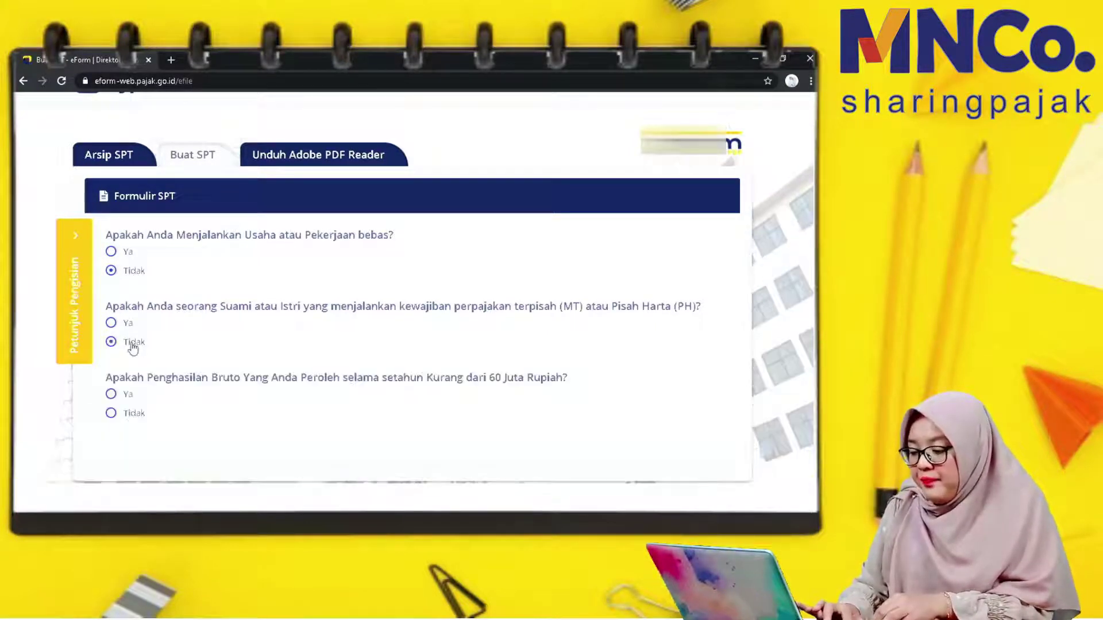
scroll(585, 353, "down", 2)
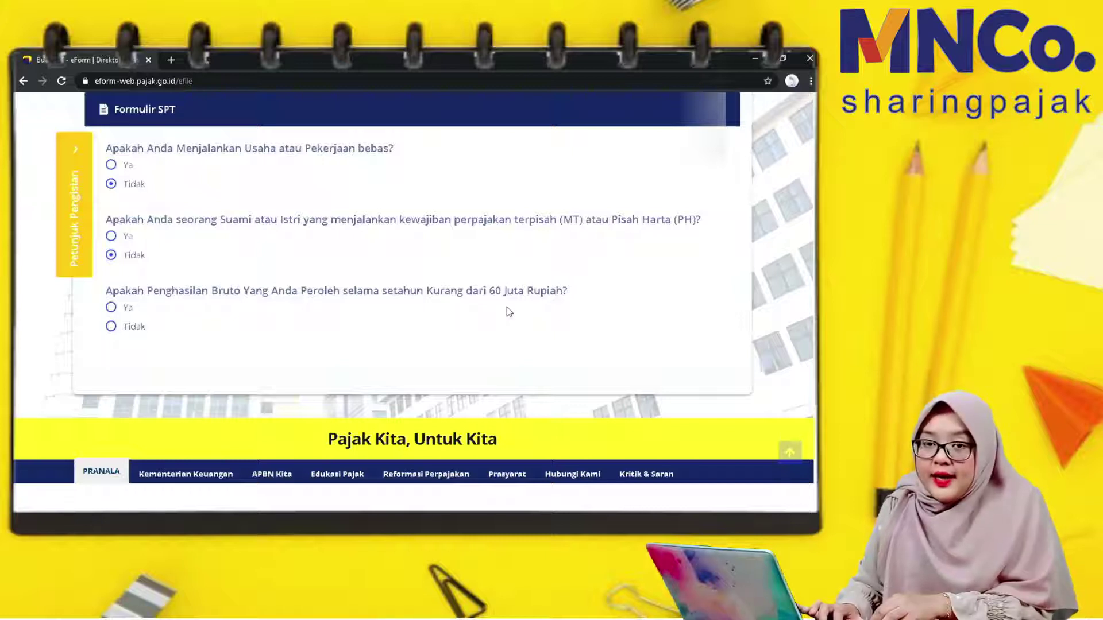
left_click(141, 331)
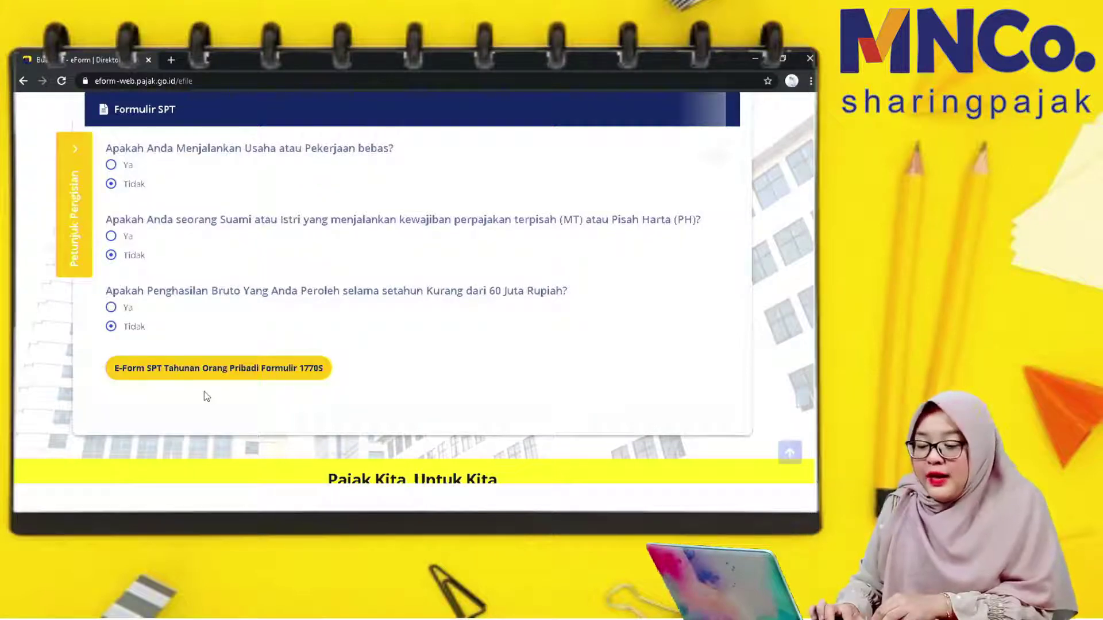
left_click(216, 369)
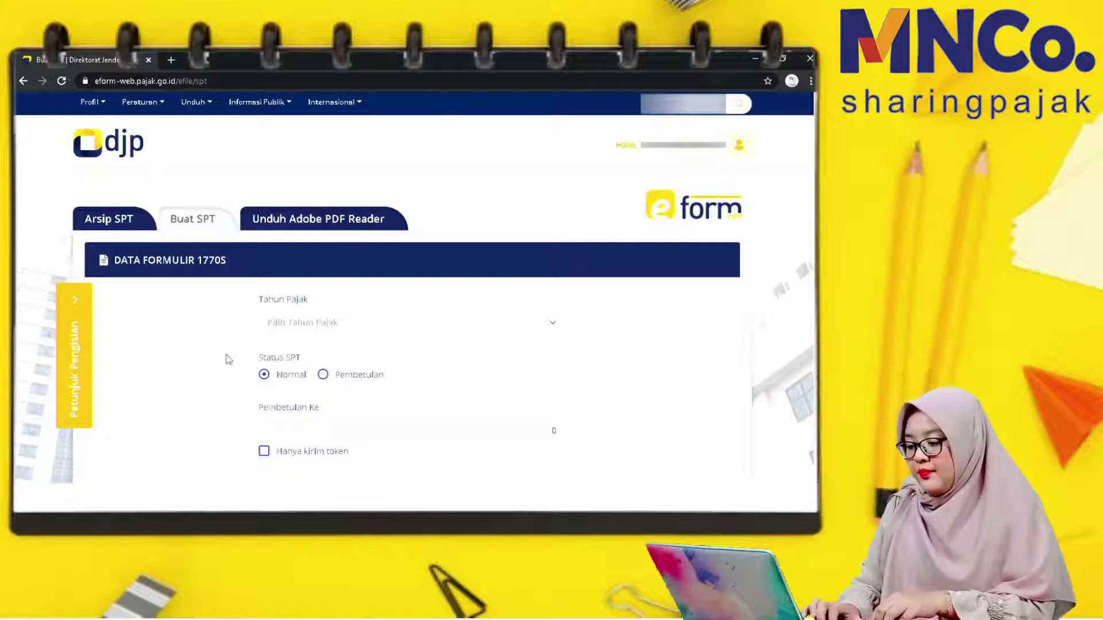
Set the 1770S form request's Tahun Pajak to 2020.
scroll(415, 287, "down", 2)
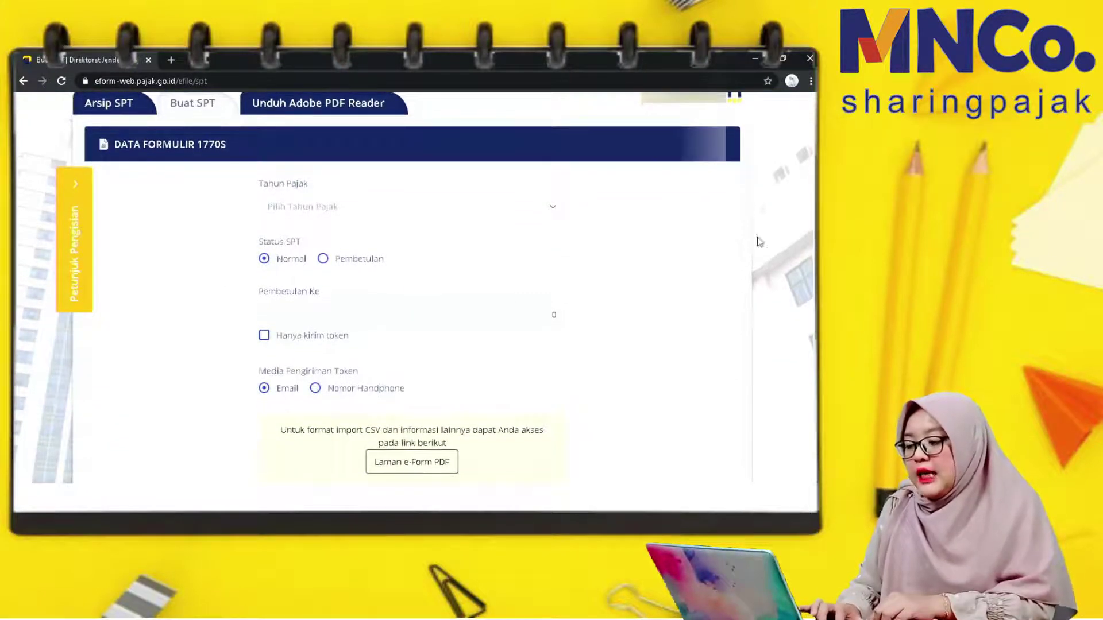
left_click(471, 212)
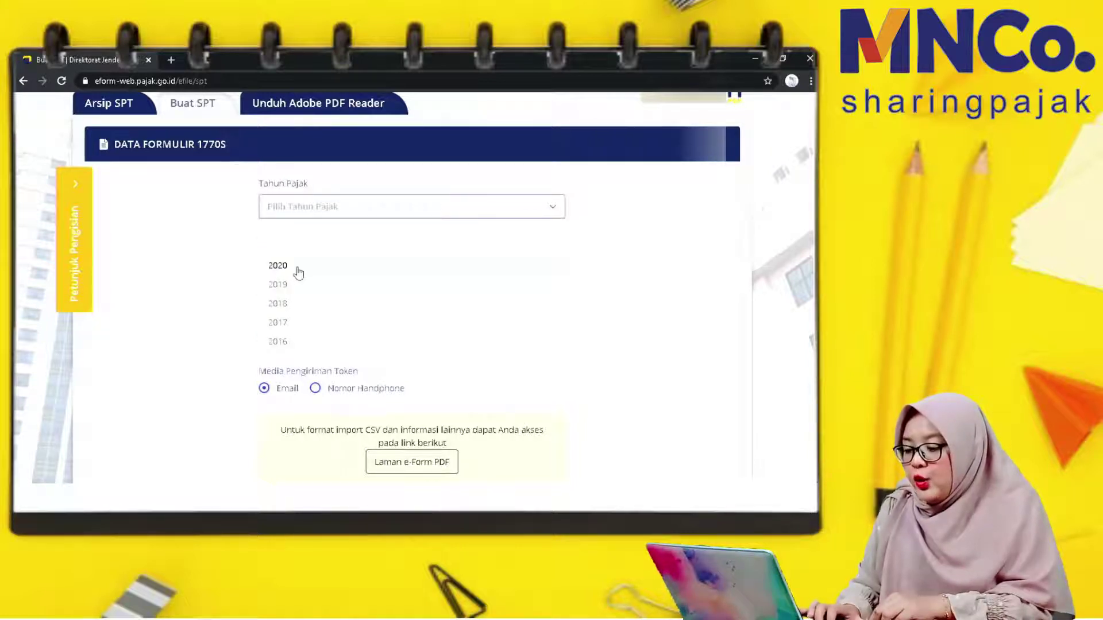
left_click(298, 269)
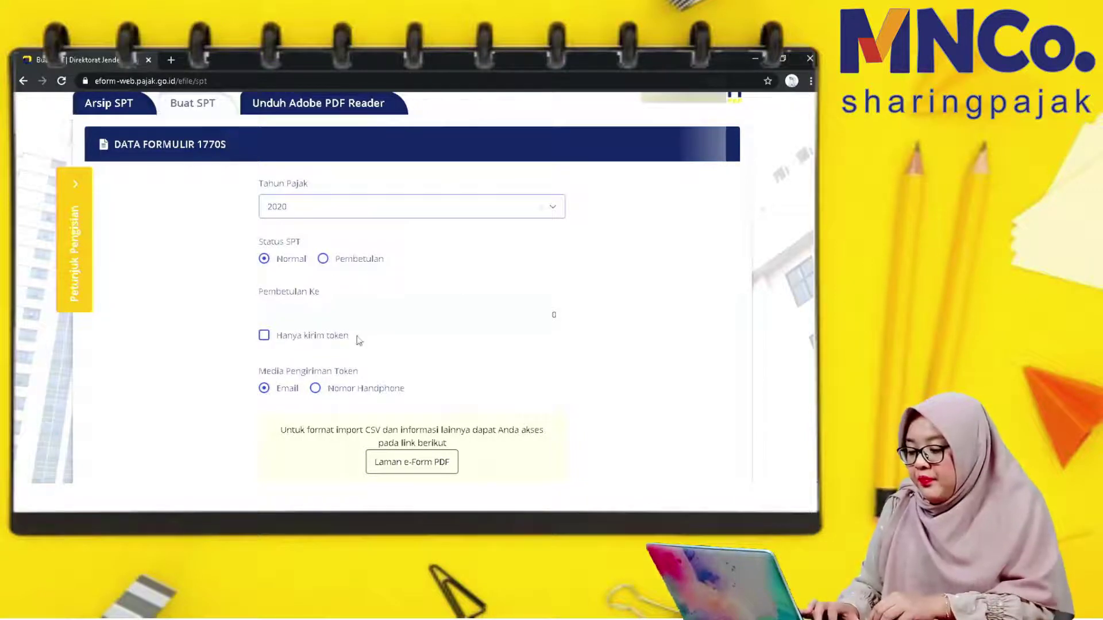
scroll(402, 322, "down", 1)
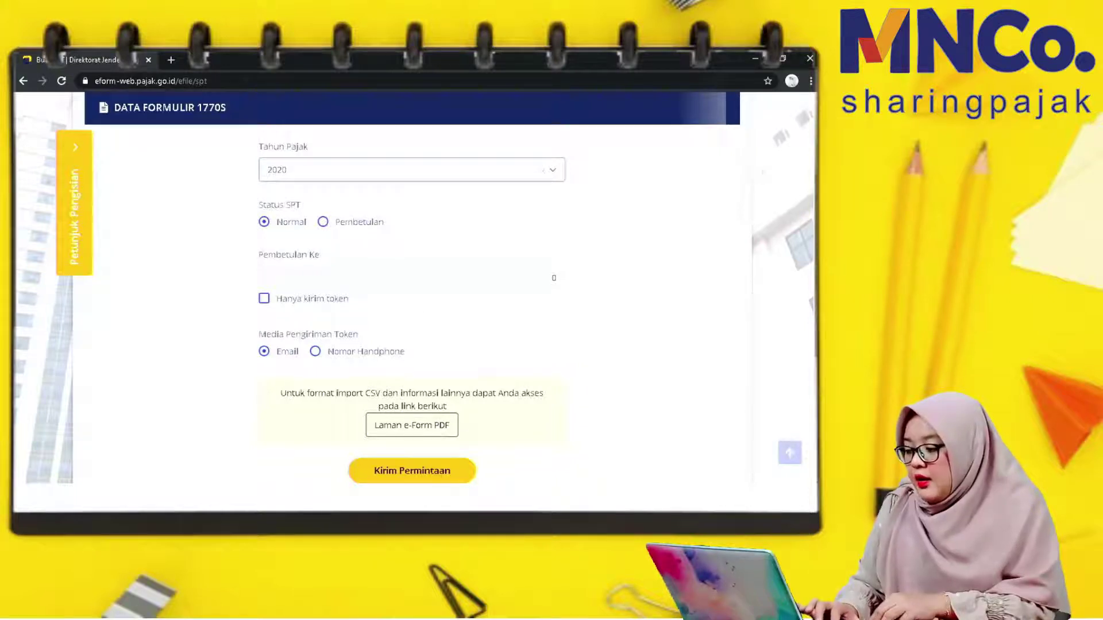
scroll(752, 298, "down", 1)
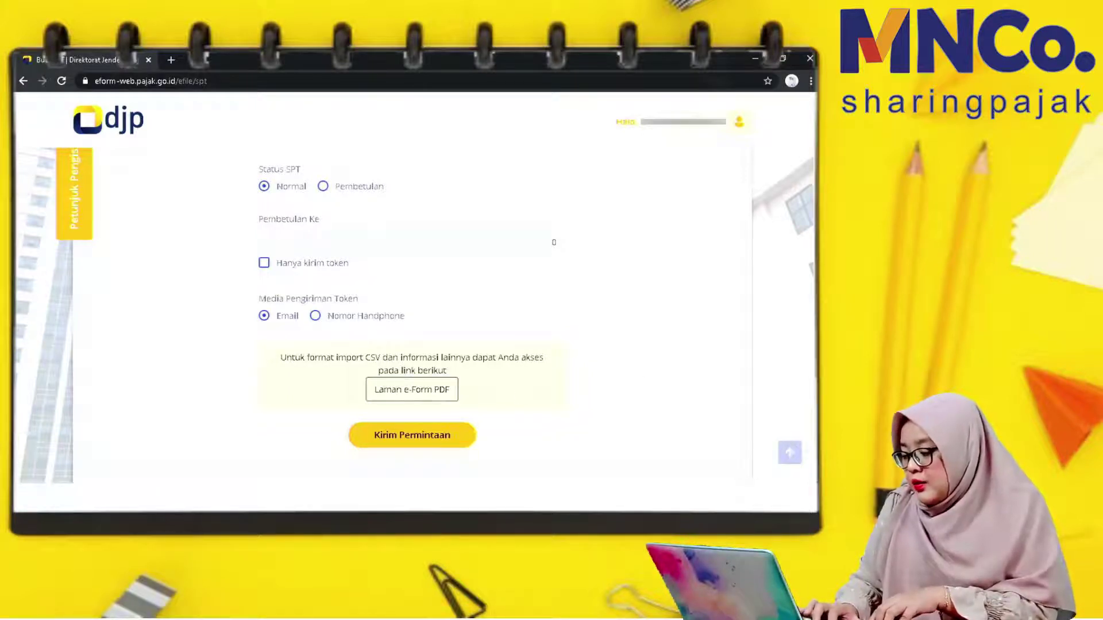
scroll(415, 315, "down", 1)
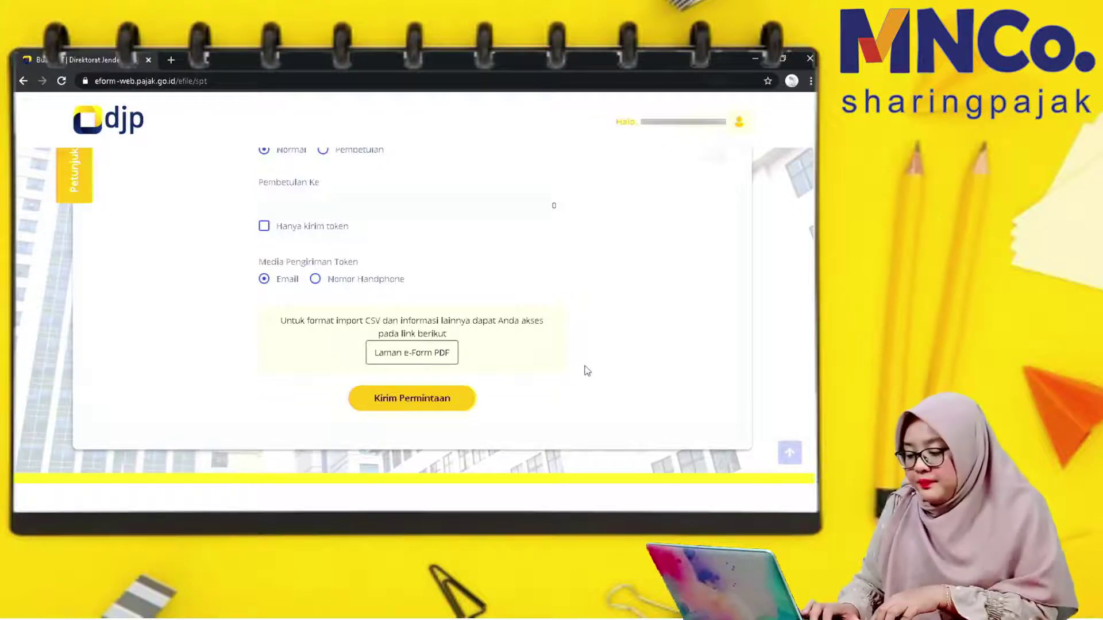
Send the 1770S form request and dismiss the Sukses confirmation.
left_click(405, 402)
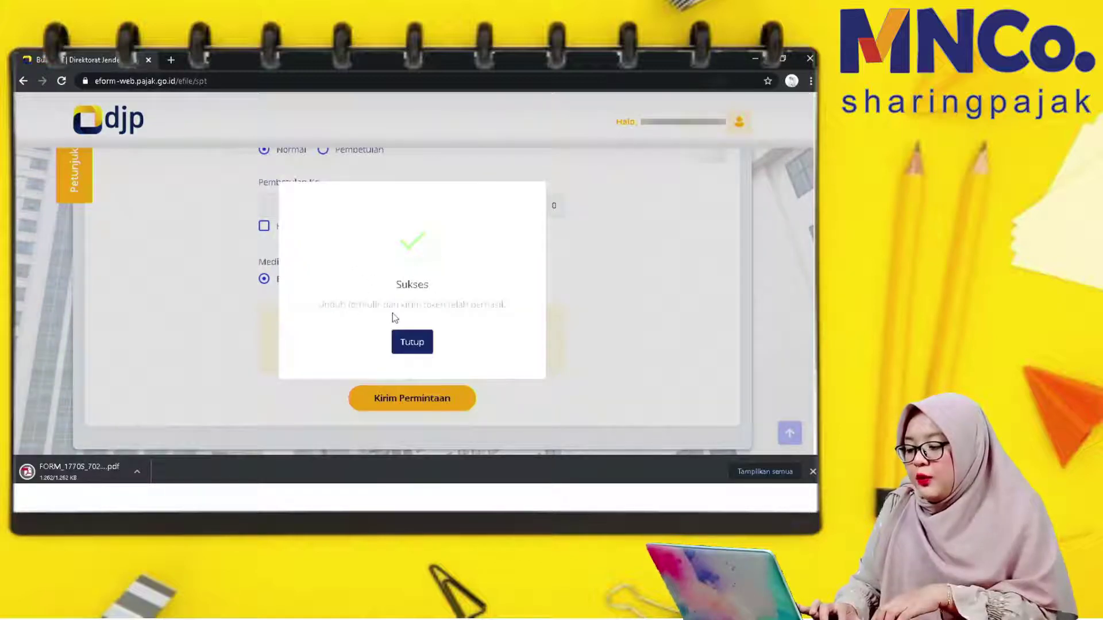
left_click(412, 342)
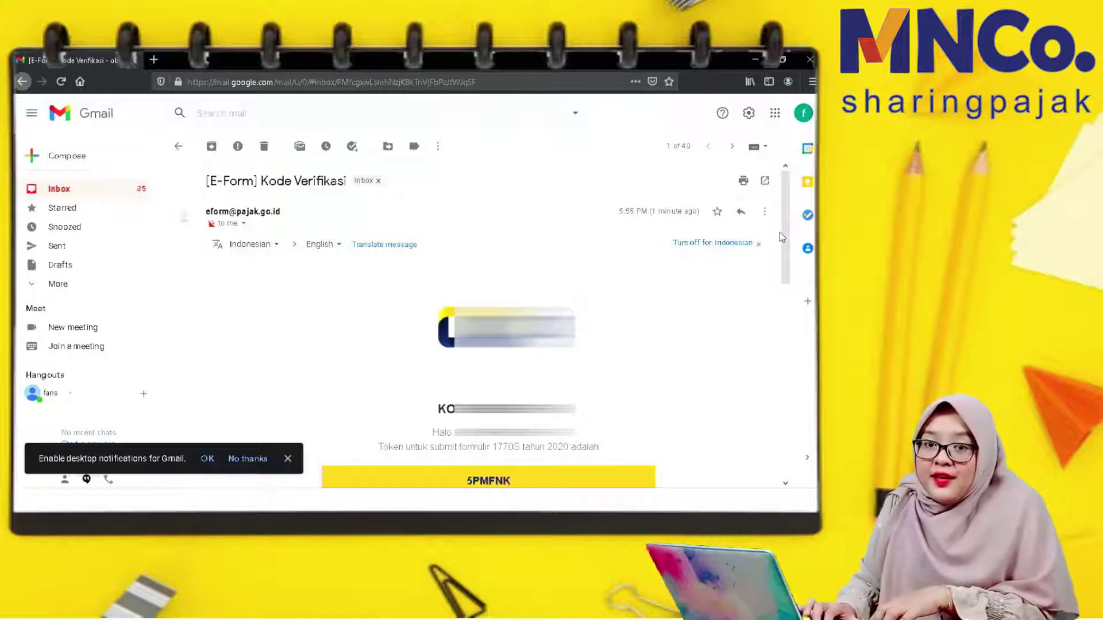
Read the [E-Form] Kode Verifikasi email in Gmail, then return to the DJP e-Form page.
left_click_drag(781, 225, 786, 277)
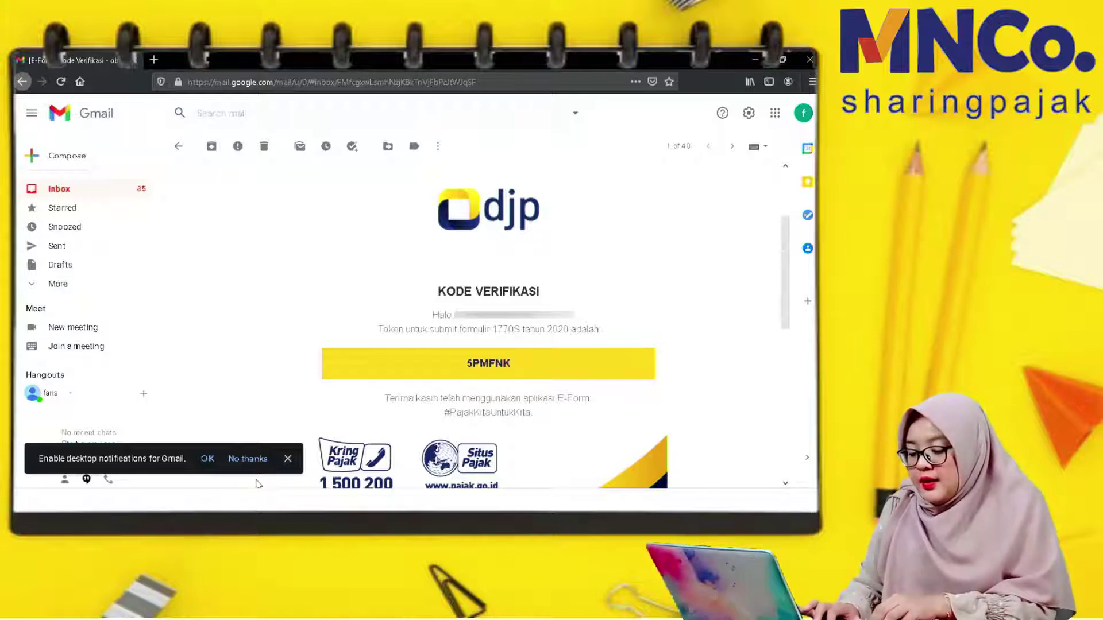
key("alt+Tab")
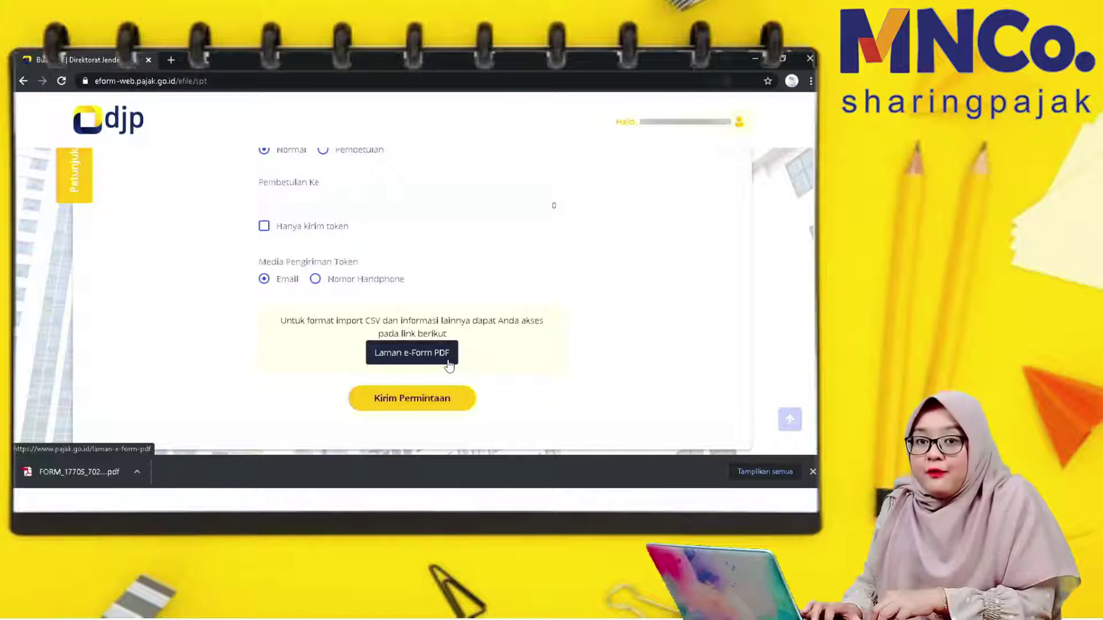
Open DJP's Laman e-Form PDF information page in a new tab.
left_click(448, 363)
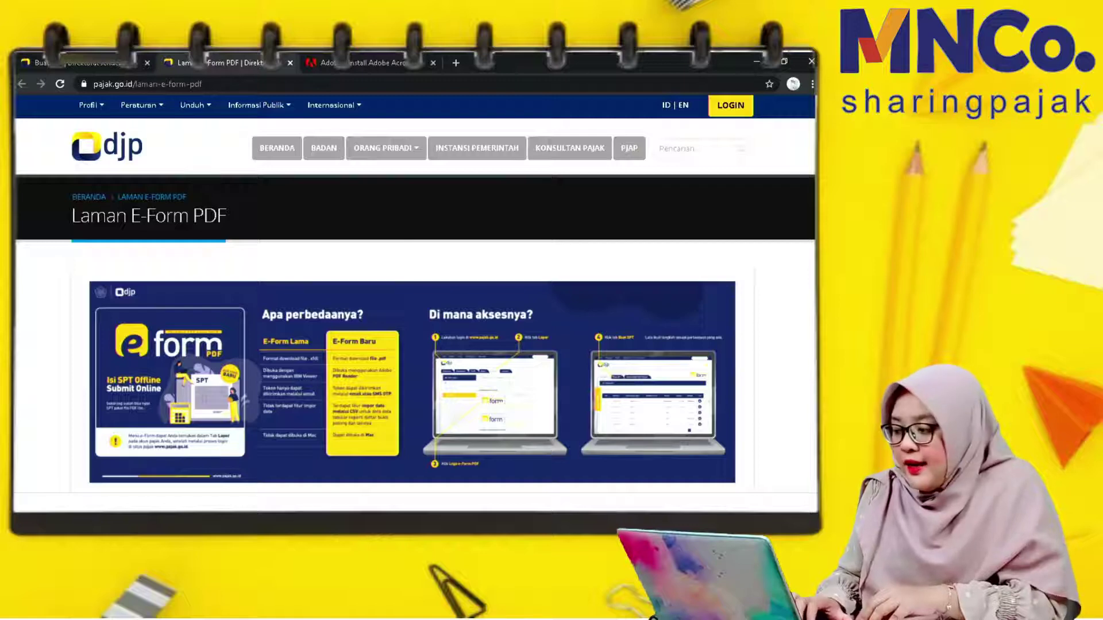
Download CONTOH CSV 1770S.zip from the Berkas CSV section and show it in its Downloads folder.
scroll(414, 293, "down", 3)
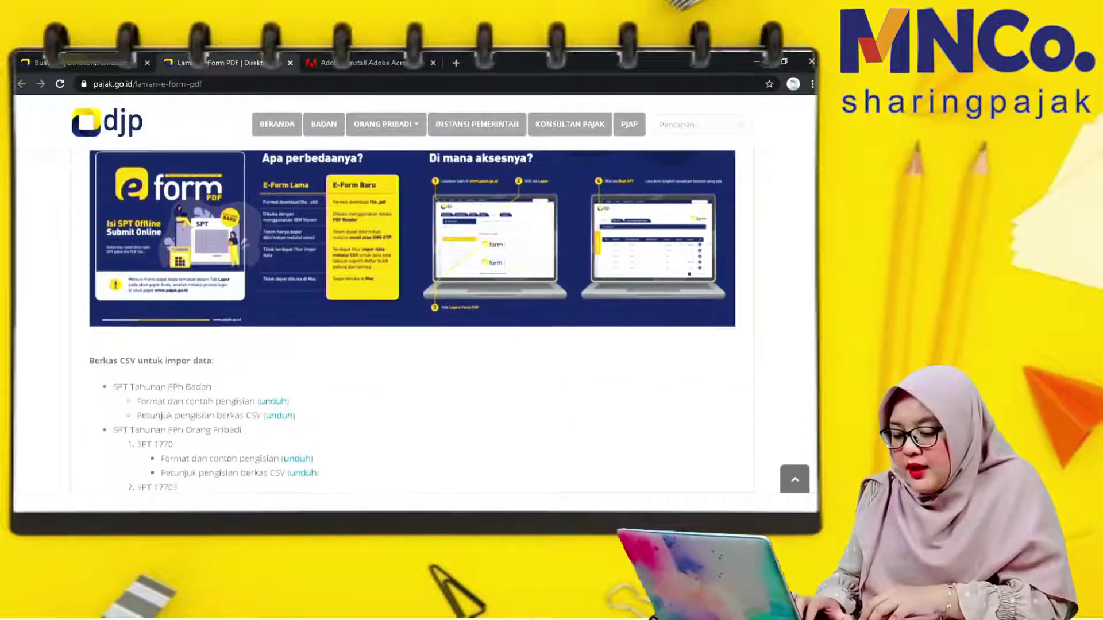
scroll(413, 293, "down", 2)
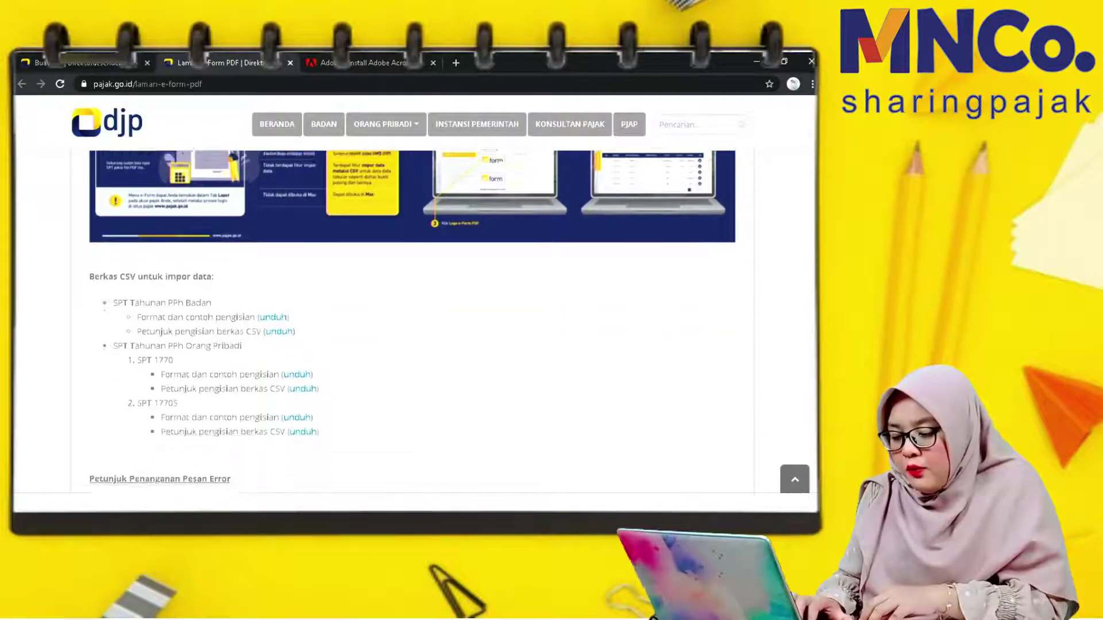
scroll(414, 293, "down", 1)
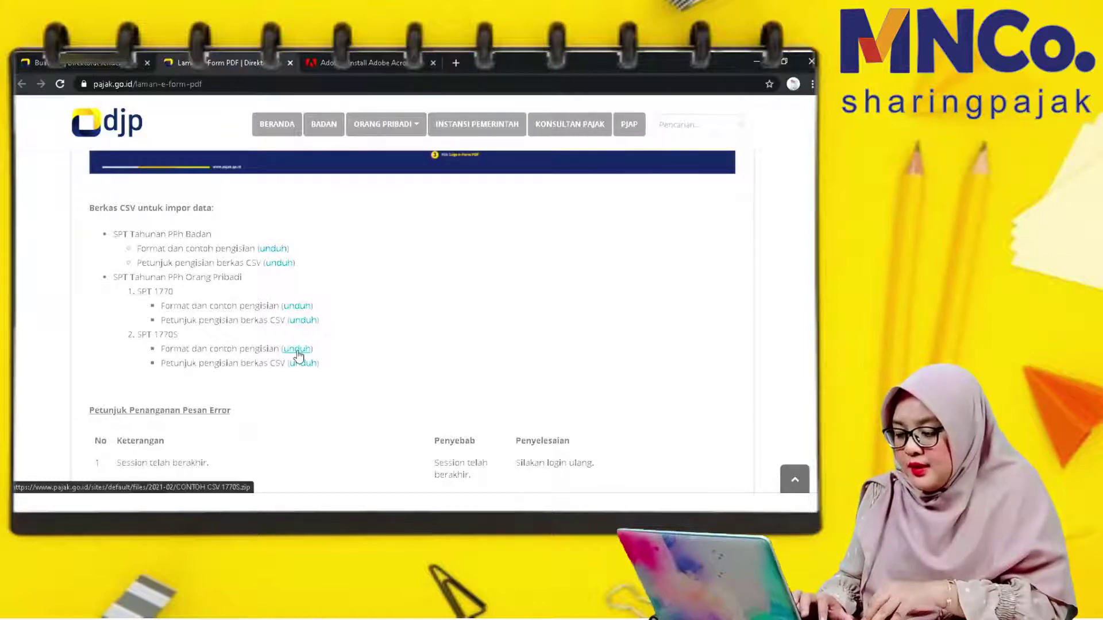
left_click(297, 352)
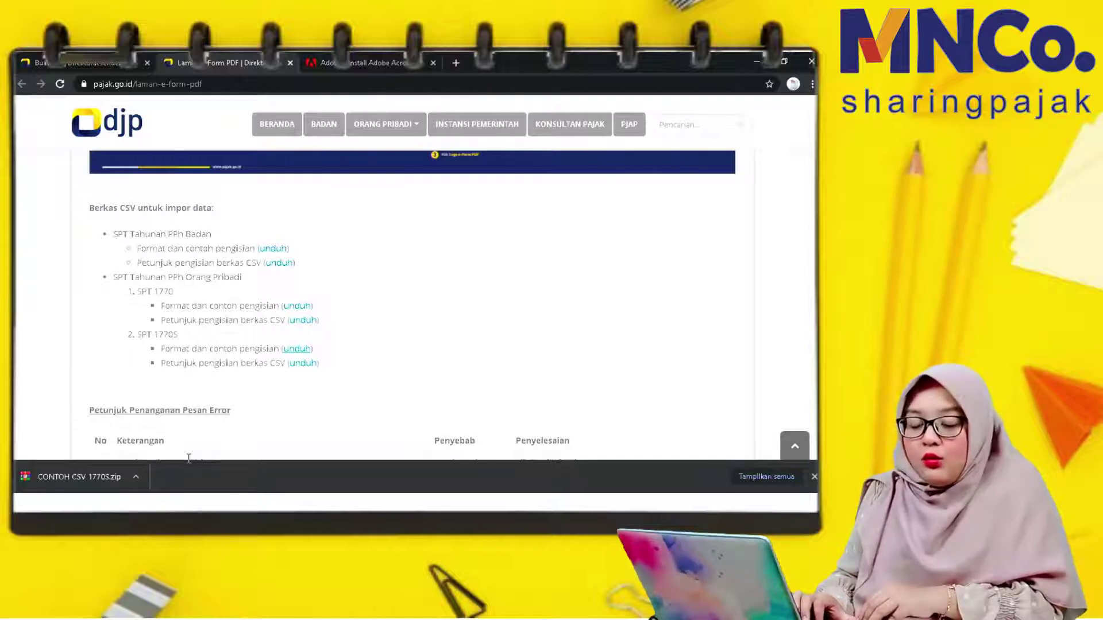
left_click(137, 475)
left_click(189, 435)
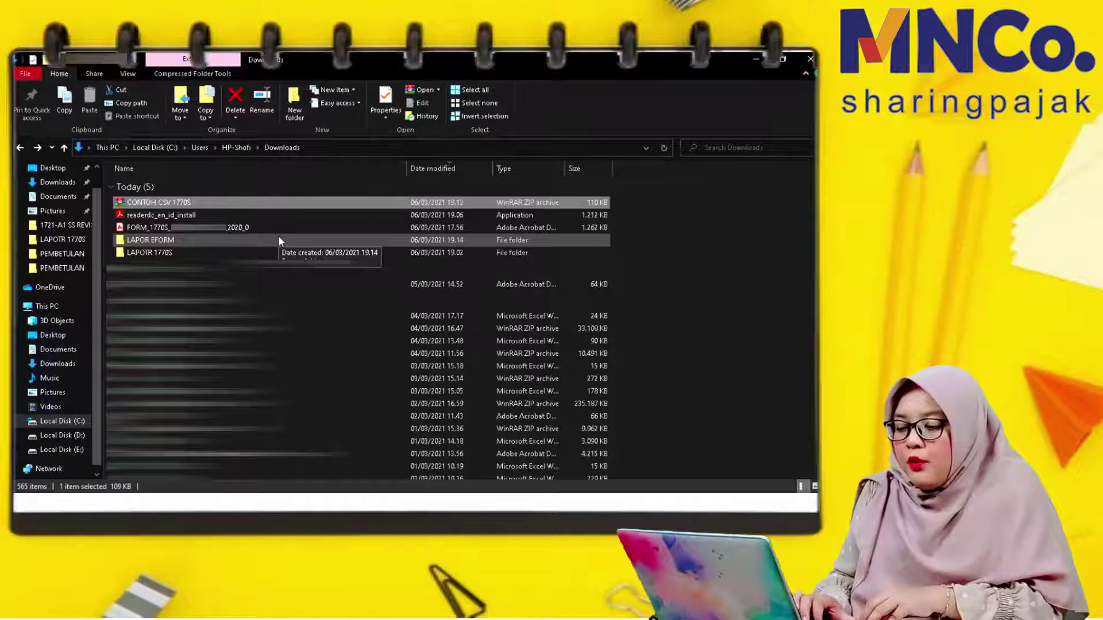
Move the CONTOH CSV 1770S zip, 1770S form PDF and Reader installer into LAPOR EFORM, then open it.
left_click(224, 241)
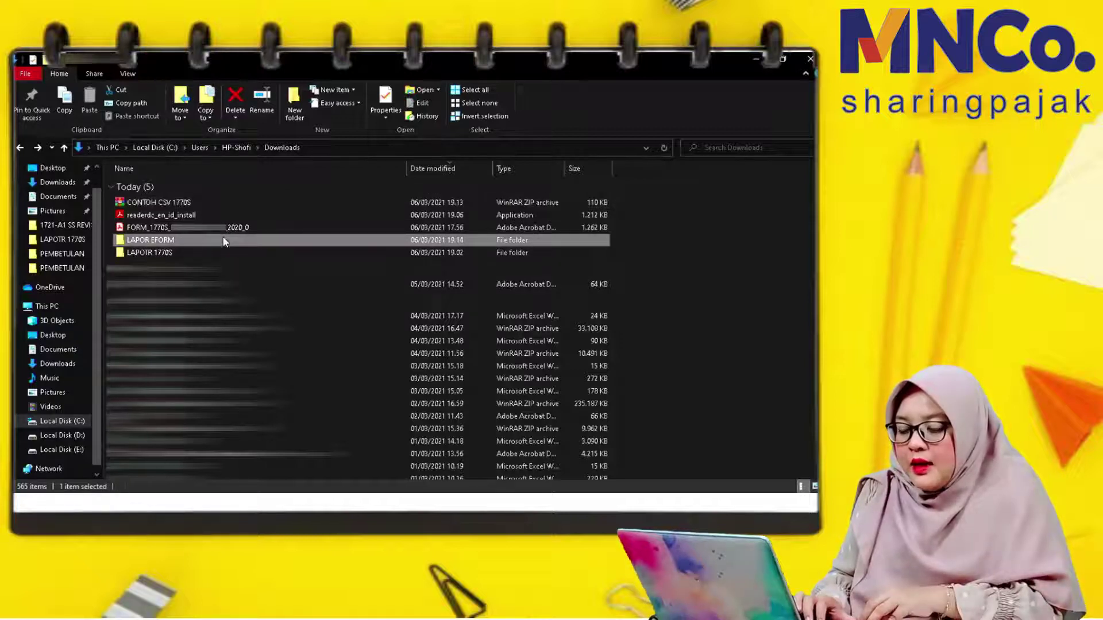
left_click(191, 205)
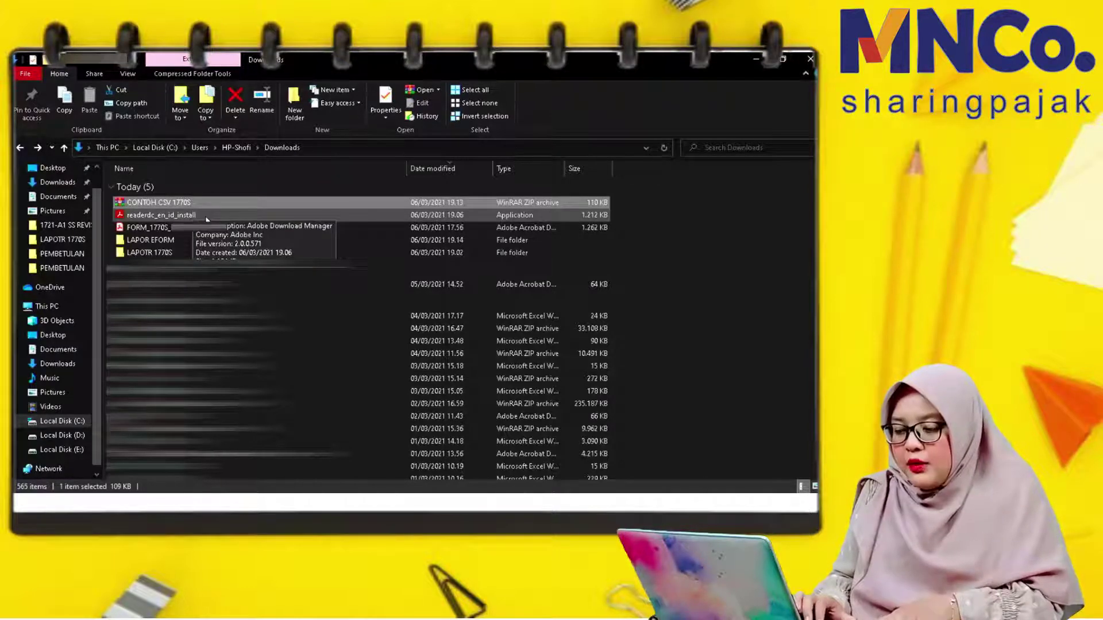
left_click(206, 217, "ctrl")
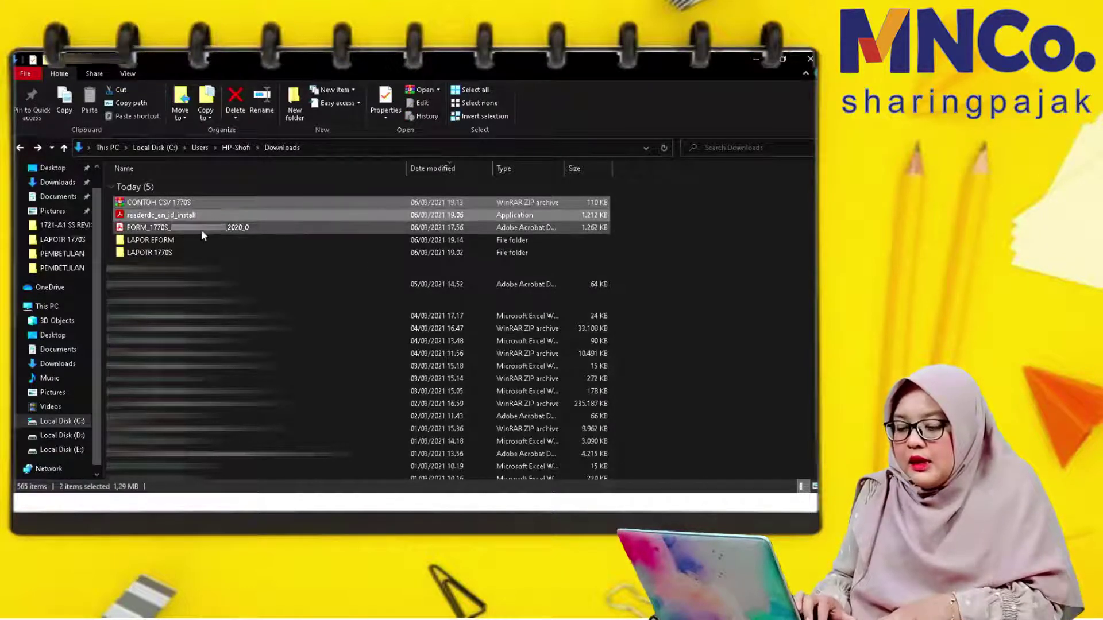
left_click(201, 230, "ctrl")
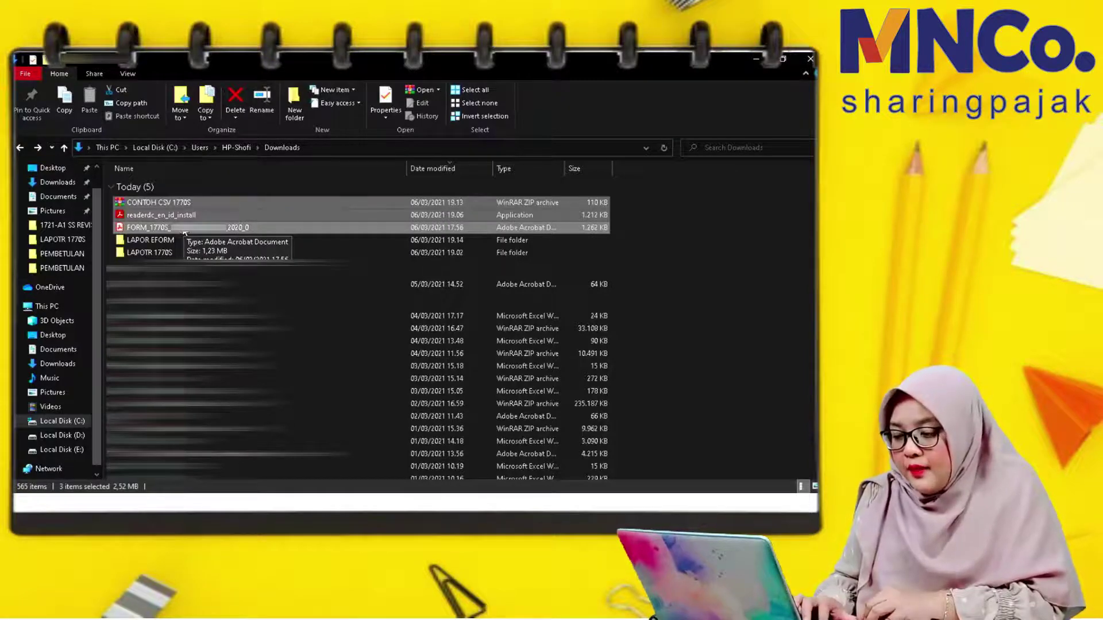
left_click_drag(175, 230, 172, 238)
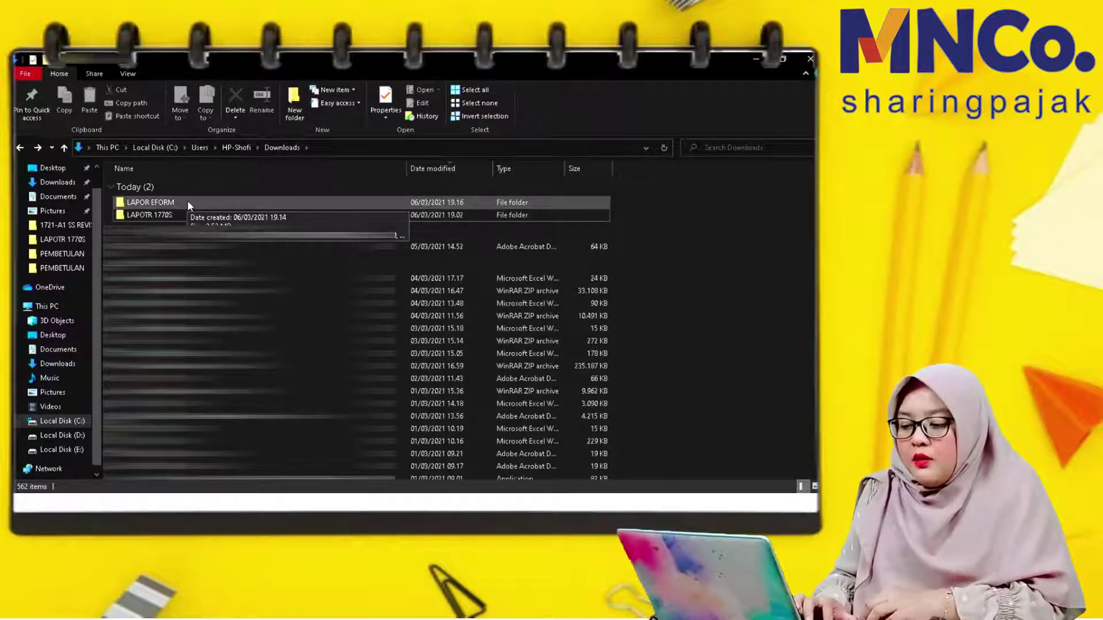
double_click(196, 204)
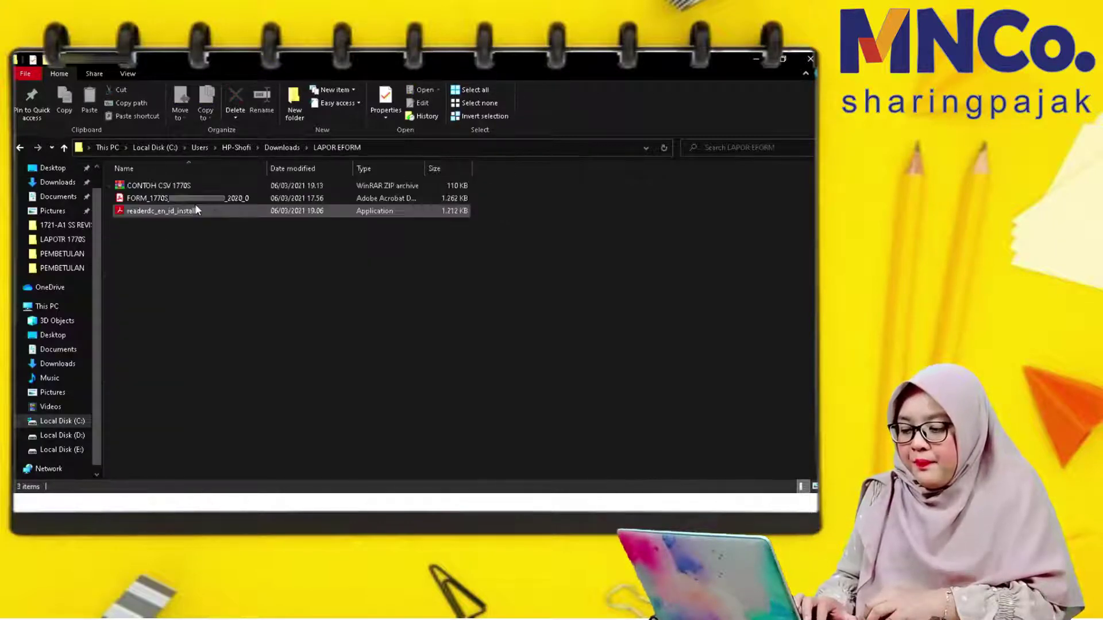
left_click(158, 185)
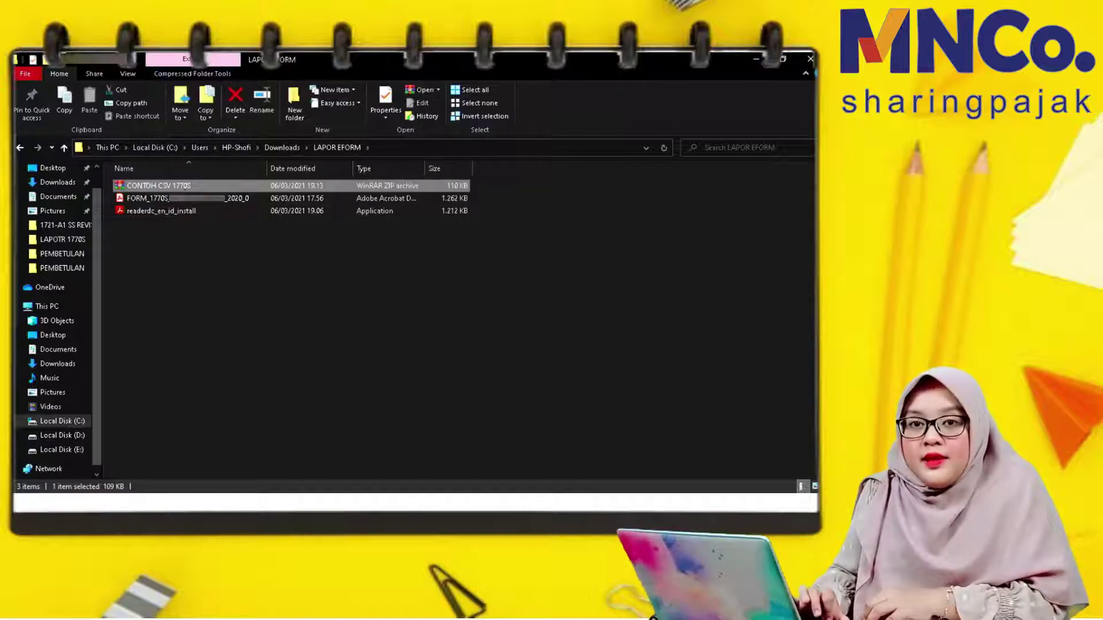
Extract the CONTOH CSV 1770S zip here and open its folder with a wider Name column.
right_click(185, 189)
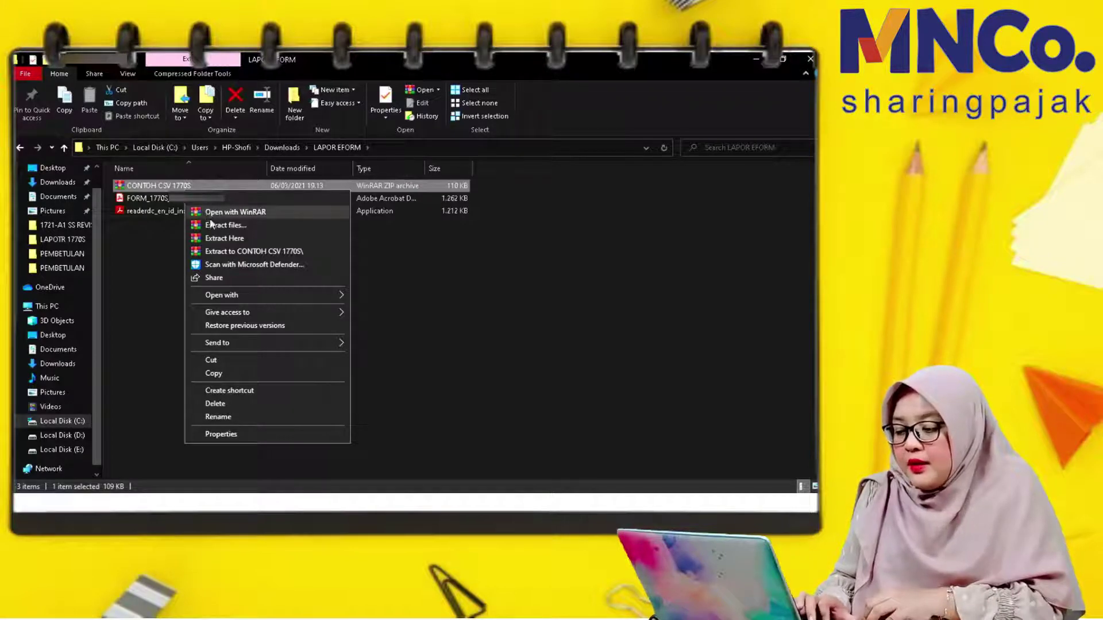
left_click(219, 238)
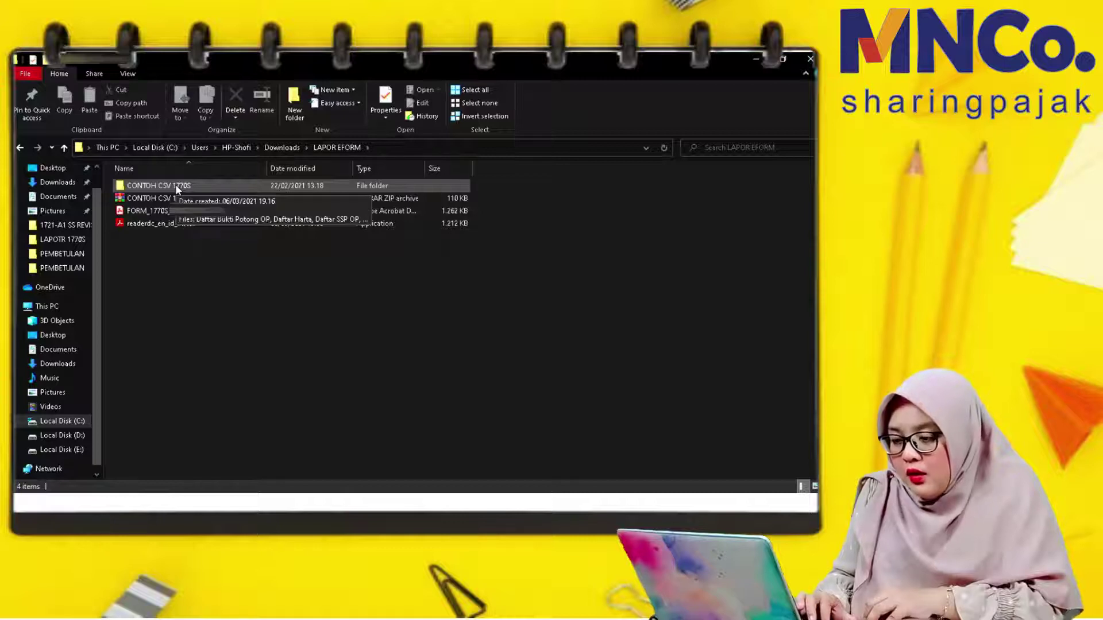
double_click(176, 188)
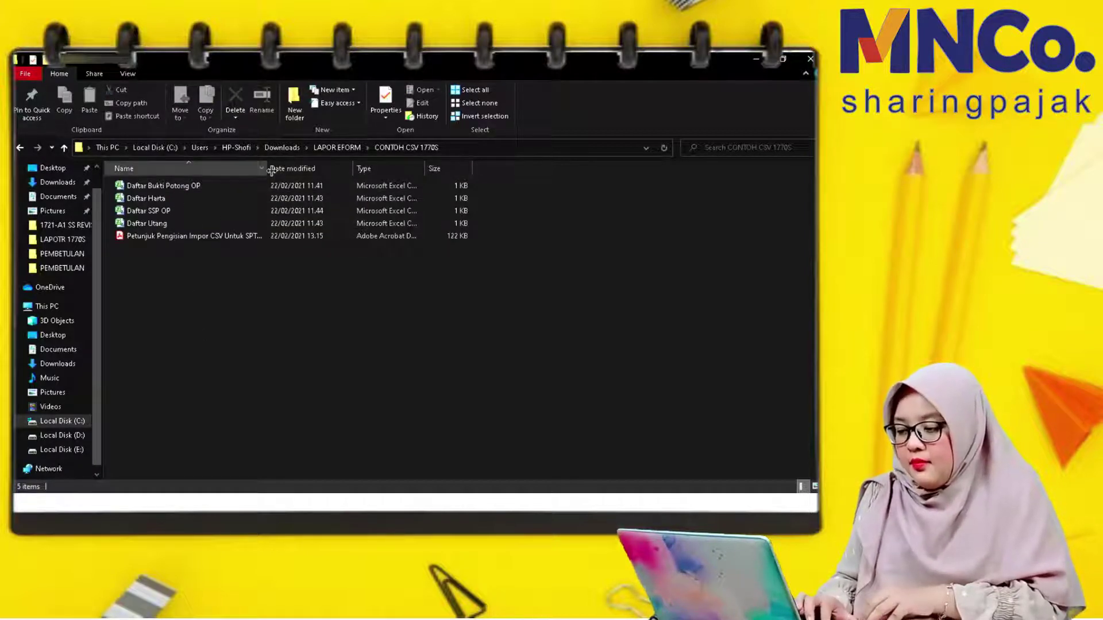
left_click_drag(266, 168, 405, 196)
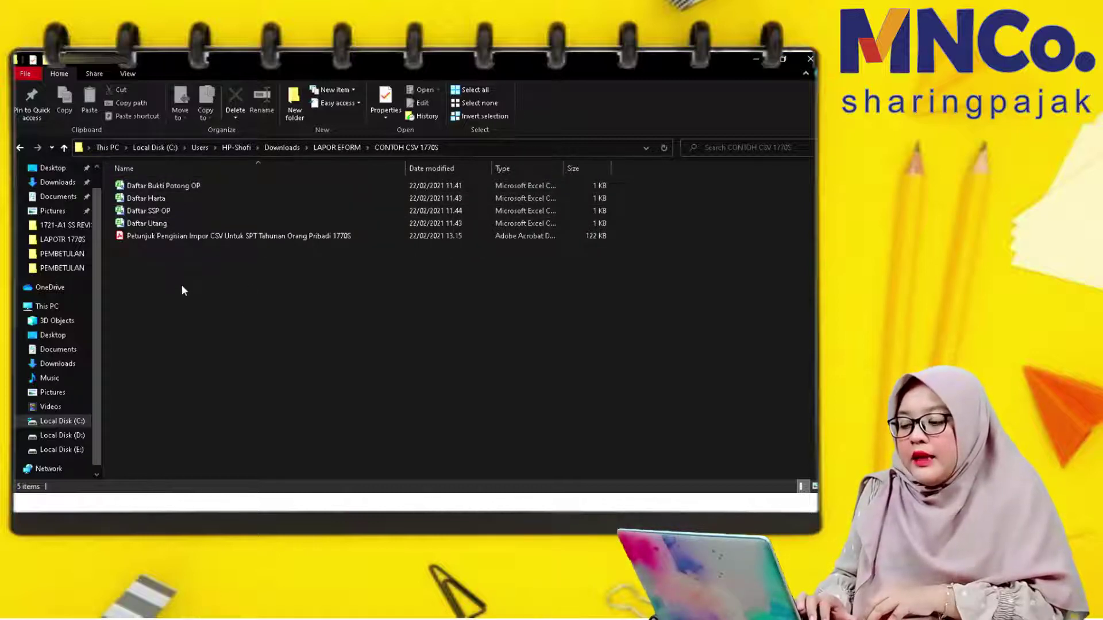
Look over the Daftar Bukti Potong OP, Harta, SSP OP, Utang CSVs and the import guide PDF.
left_click(185, 185)
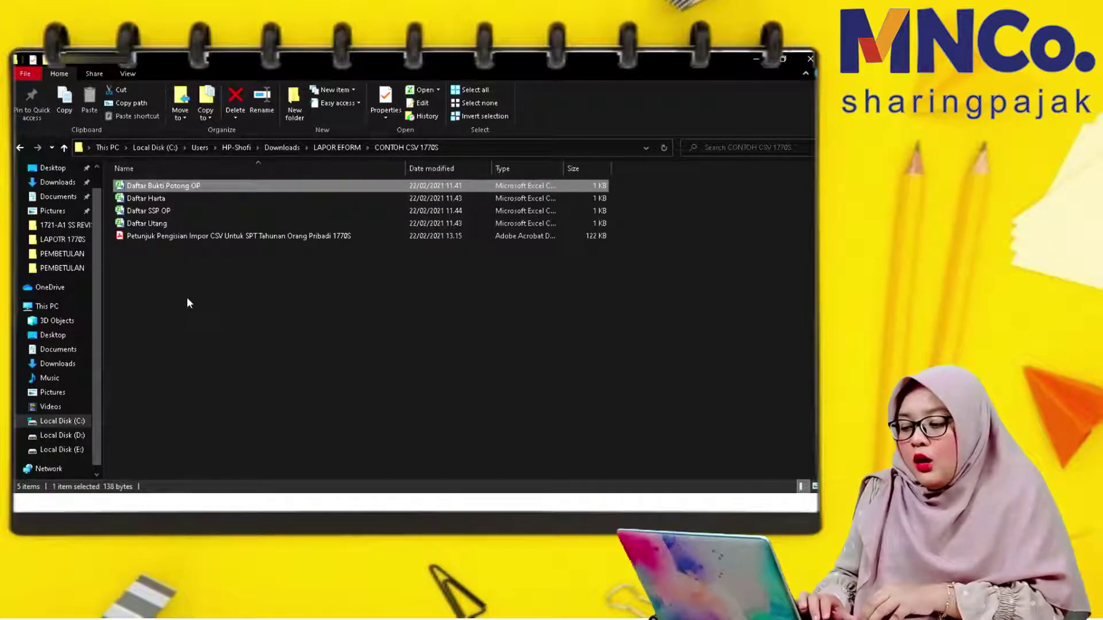
left_click(159, 201)
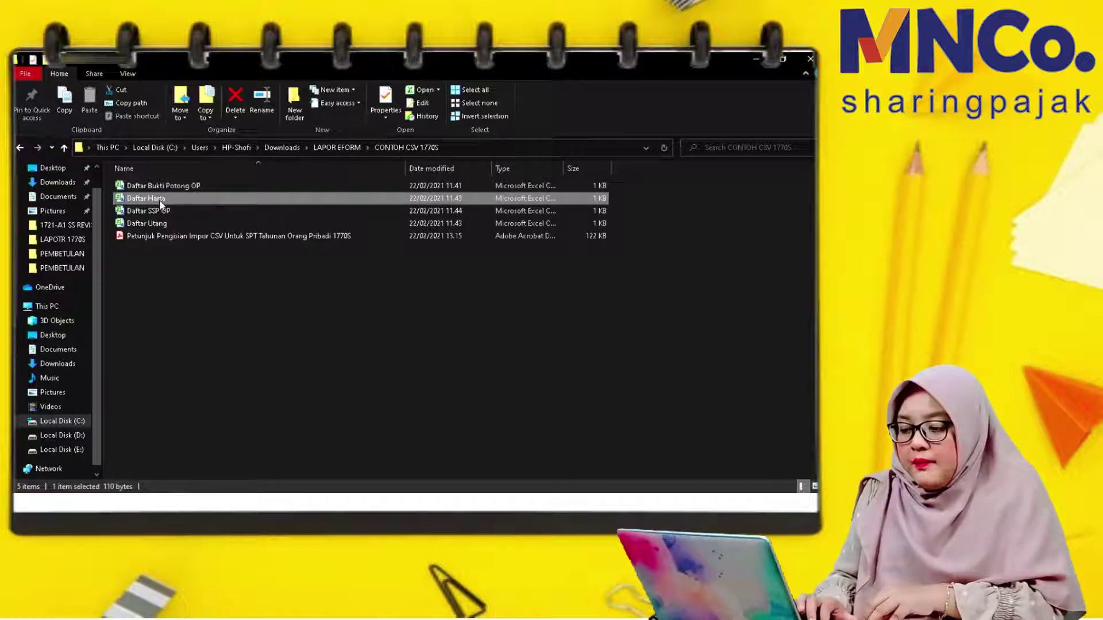
left_click(161, 212)
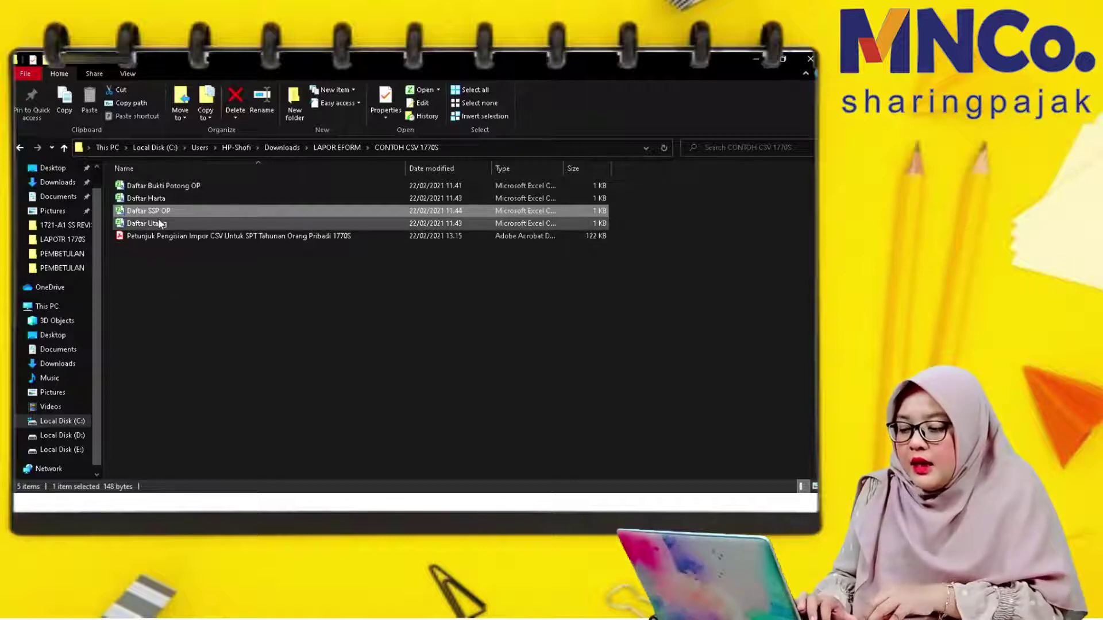
key("Down")
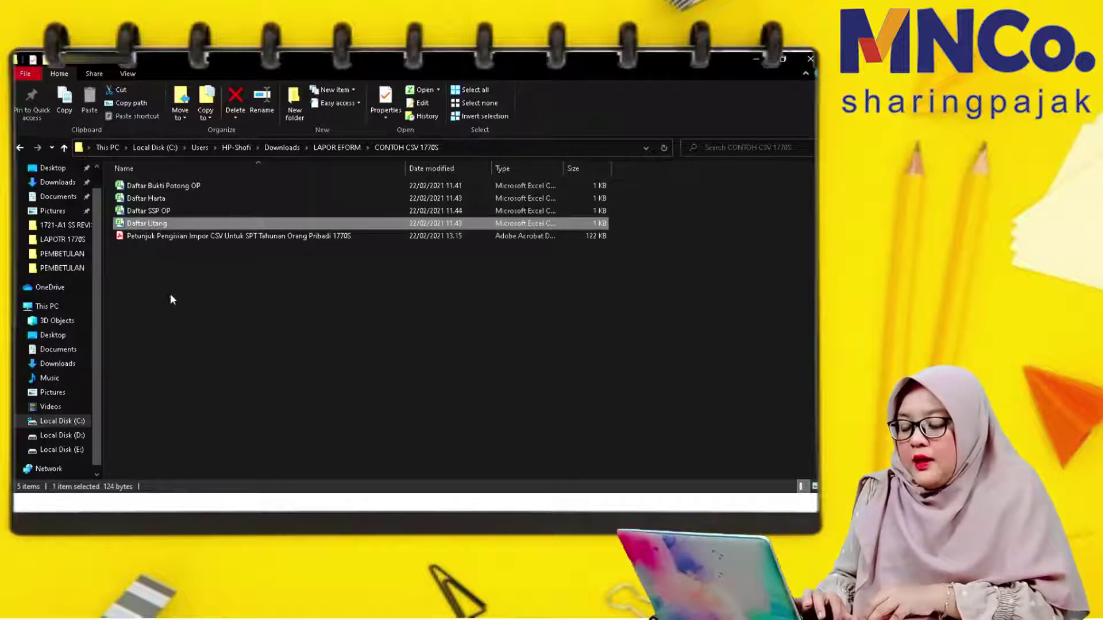
left_click(200, 241)
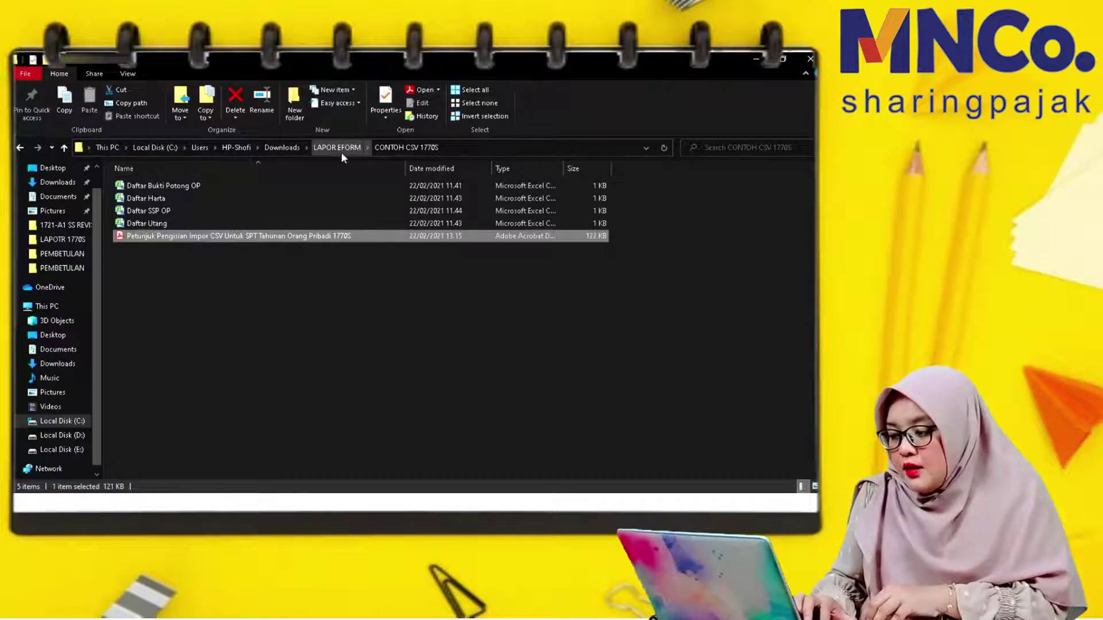
Go back up to LAPOR EFORM and open the FORM_1770S PDF in Acrobat Reader.
left_click(335, 150)
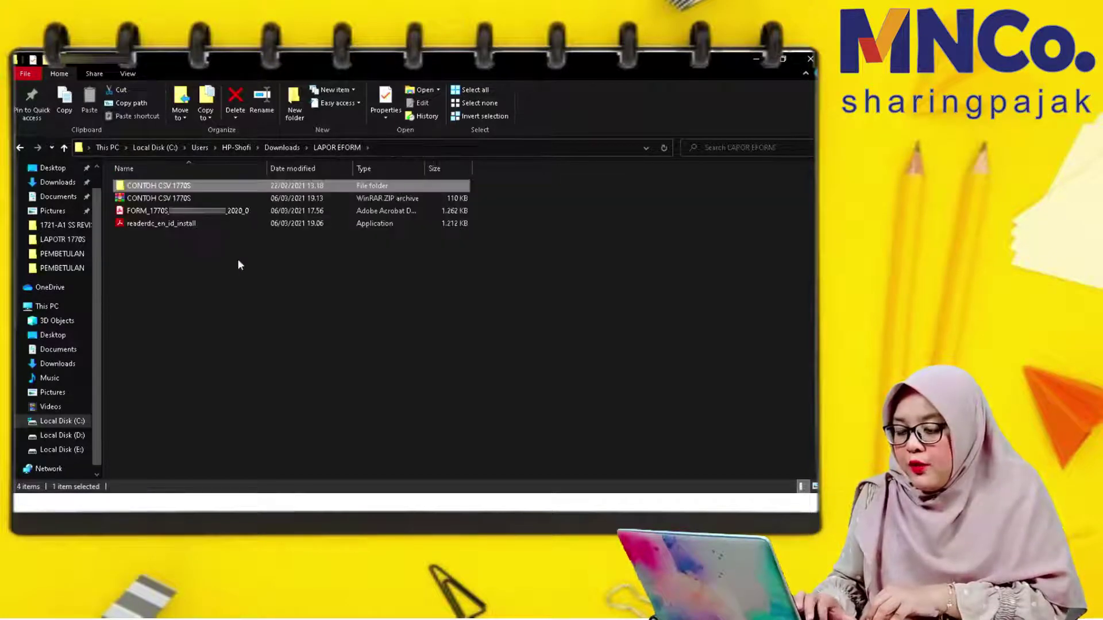
left_click(214, 215)
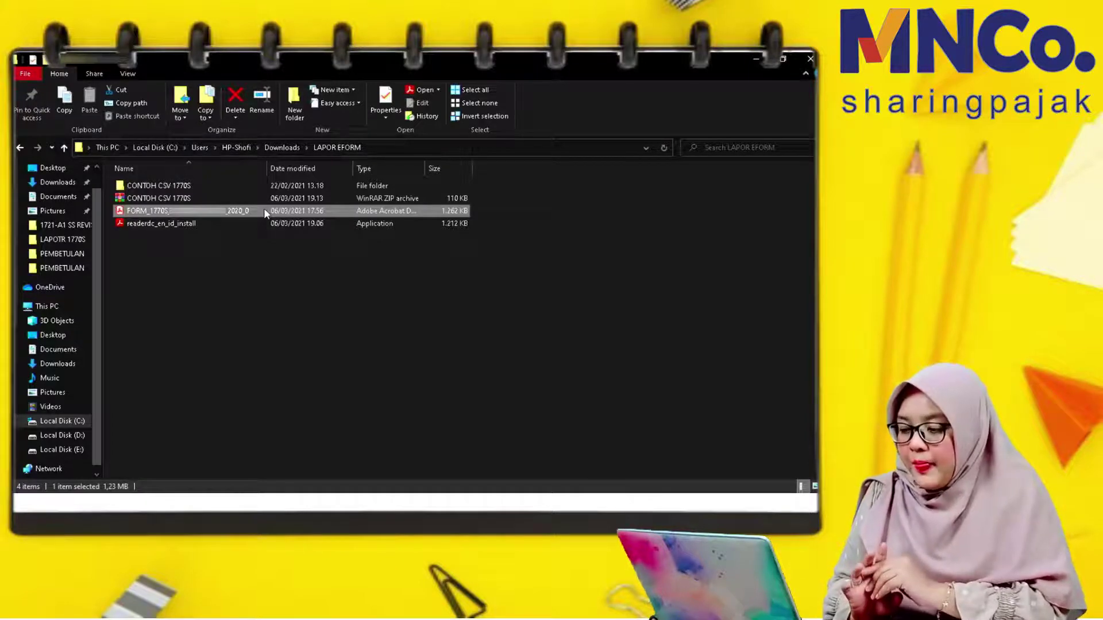
double_click(263, 211)
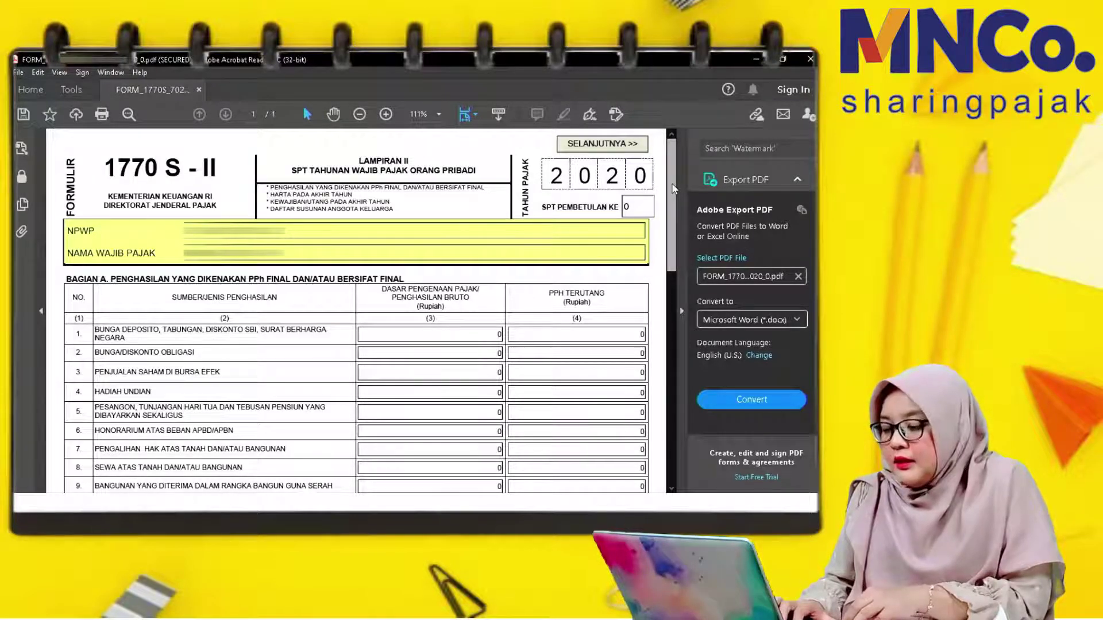
Scroll through Bagian A to D of the 1770 S-II form, then return to the LAPOR EFORM folder.
left_click_drag(672, 188, 674, 232)
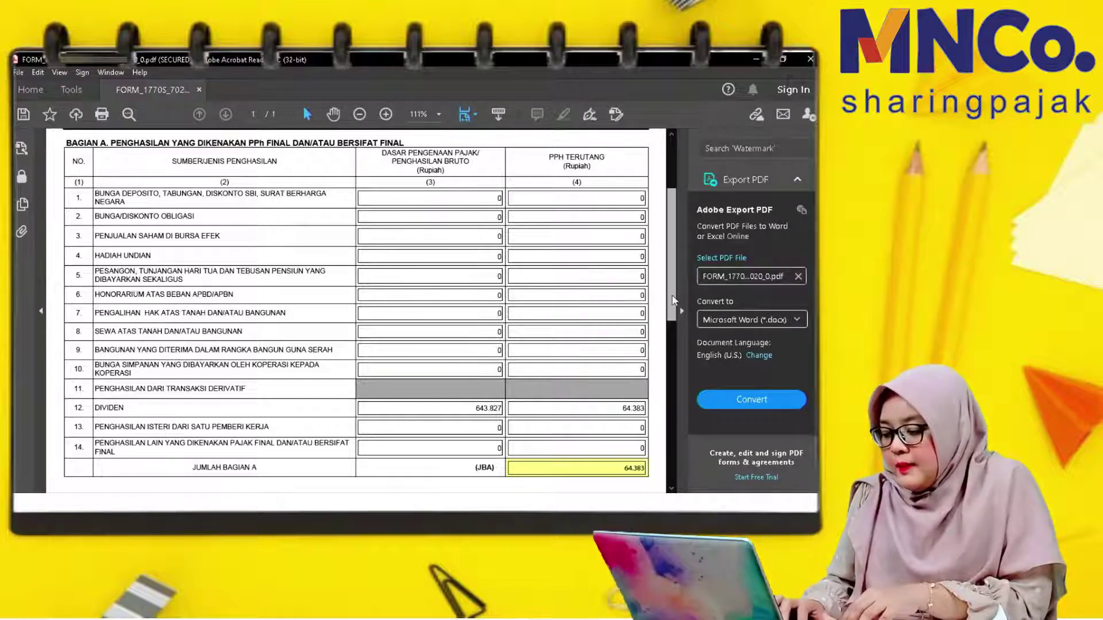
scroll(674, 335, "down", 3)
left_click_drag(674, 331, 674, 375)
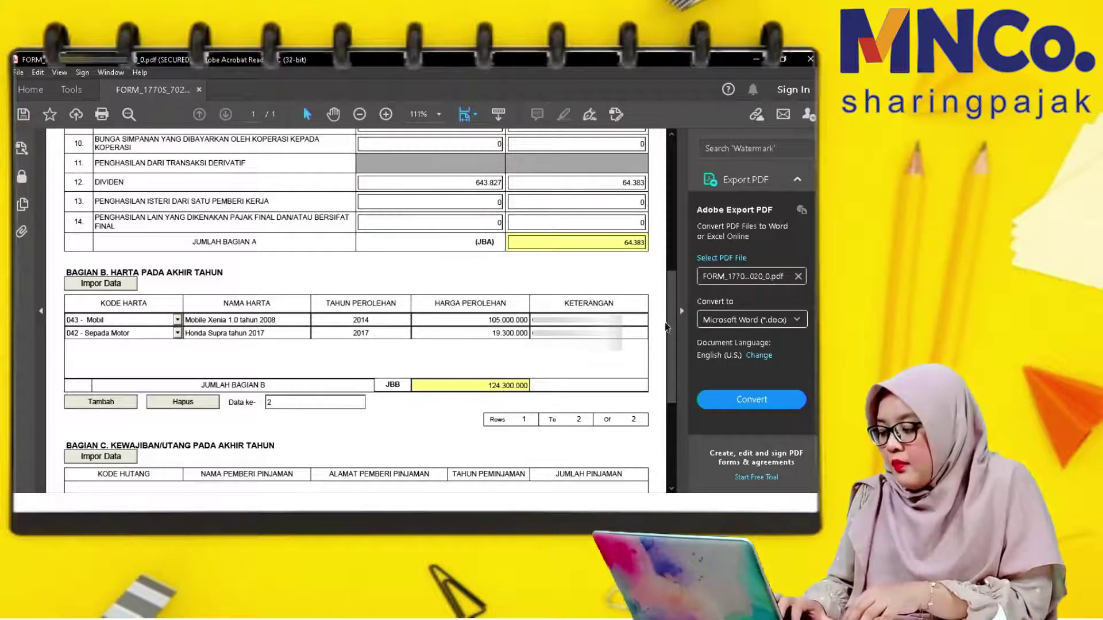
scroll(671, 343, "down", 1)
left_click_drag(670, 343, 670, 416)
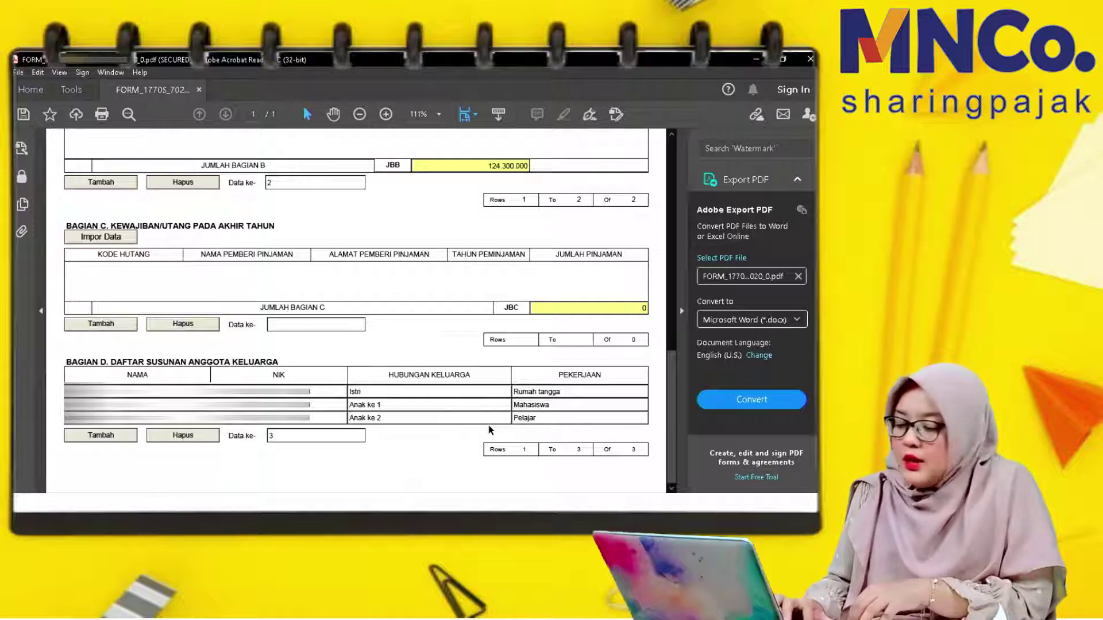
left_click_drag(677, 443, 671, 225)
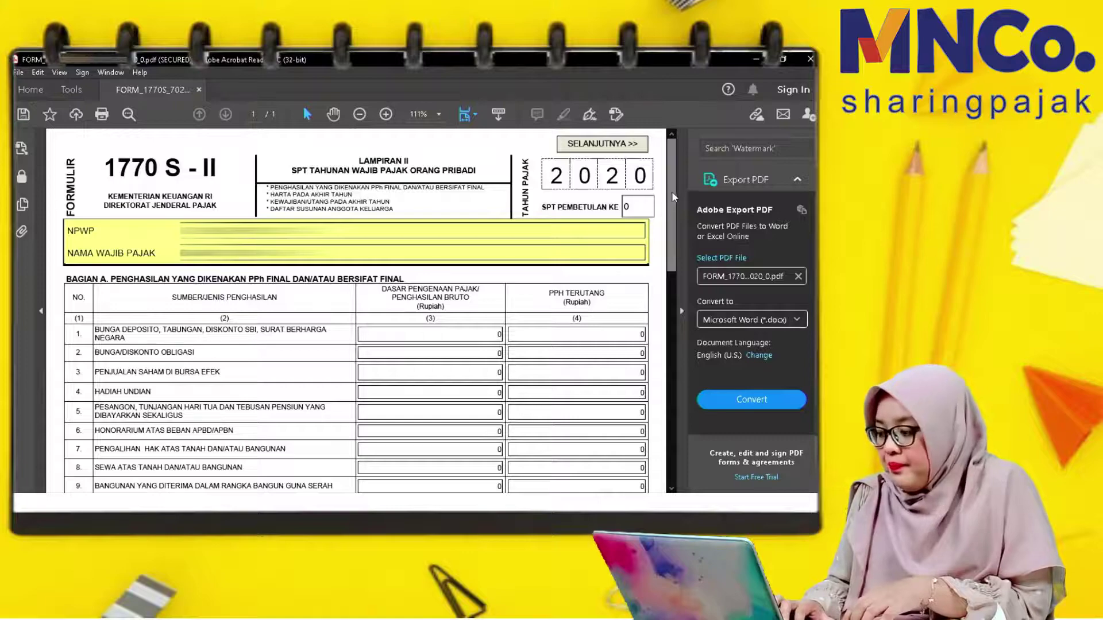
left_click_drag(672, 185, 672, 266)
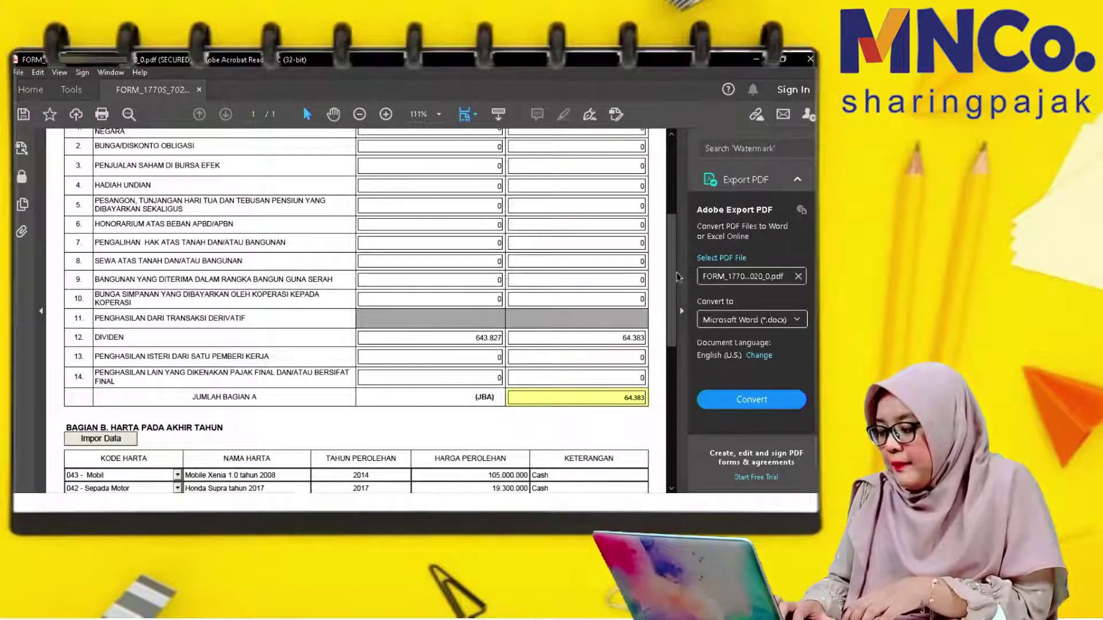
scroll(673, 292, "down", 2)
scroll(673, 291, "down", 2)
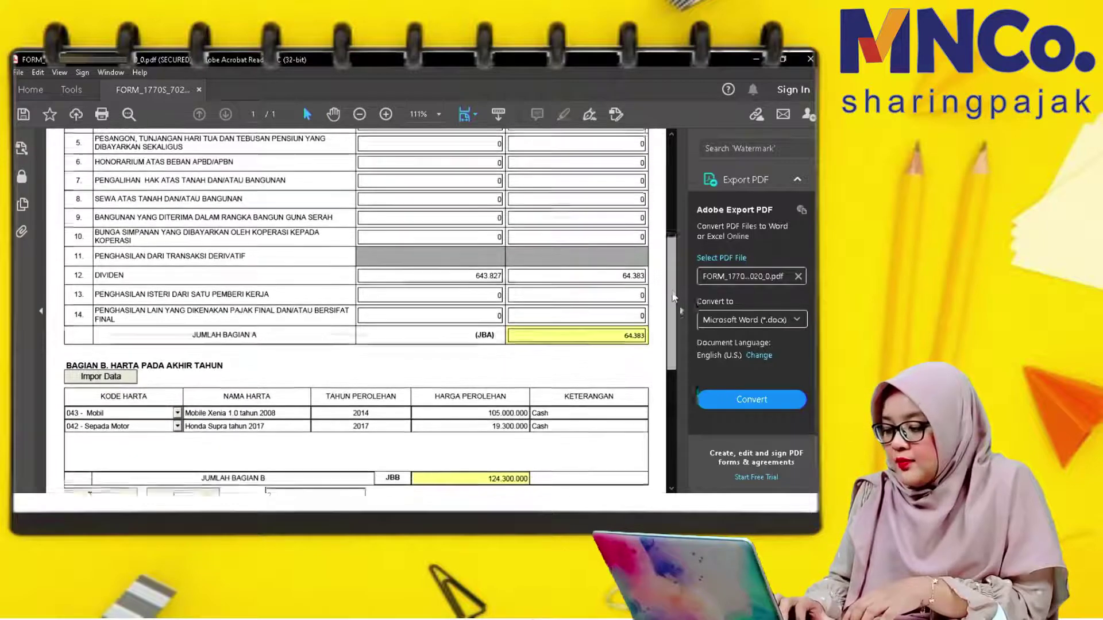
scroll(673, 310, "down", 1)
left_click_drag(673, 313, 673, 319)
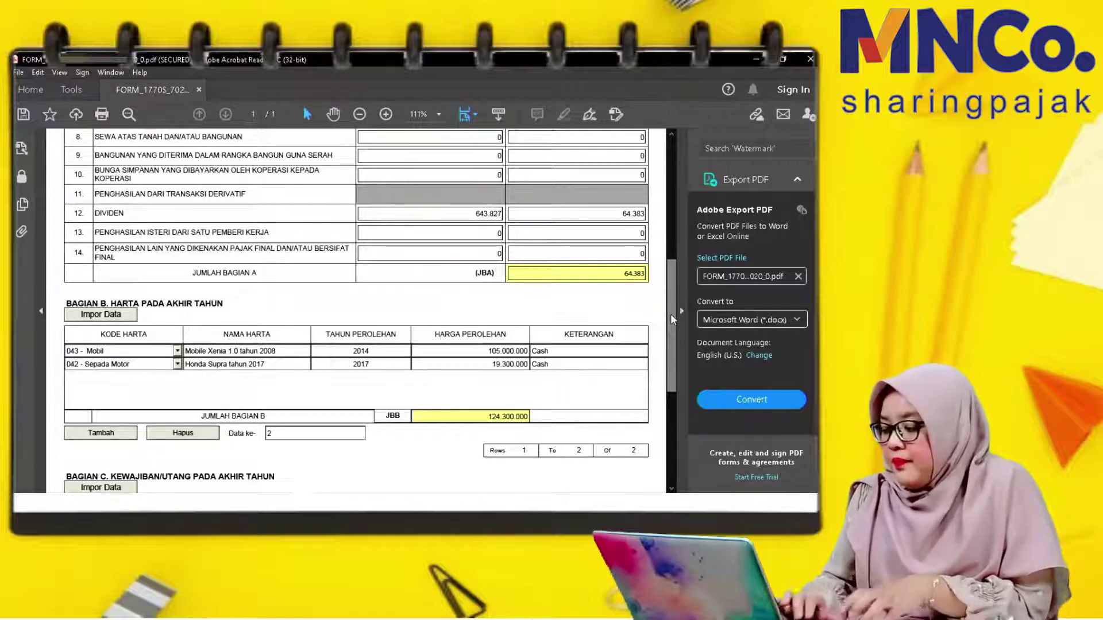
left_click_drag(670, 313, 668, 242)
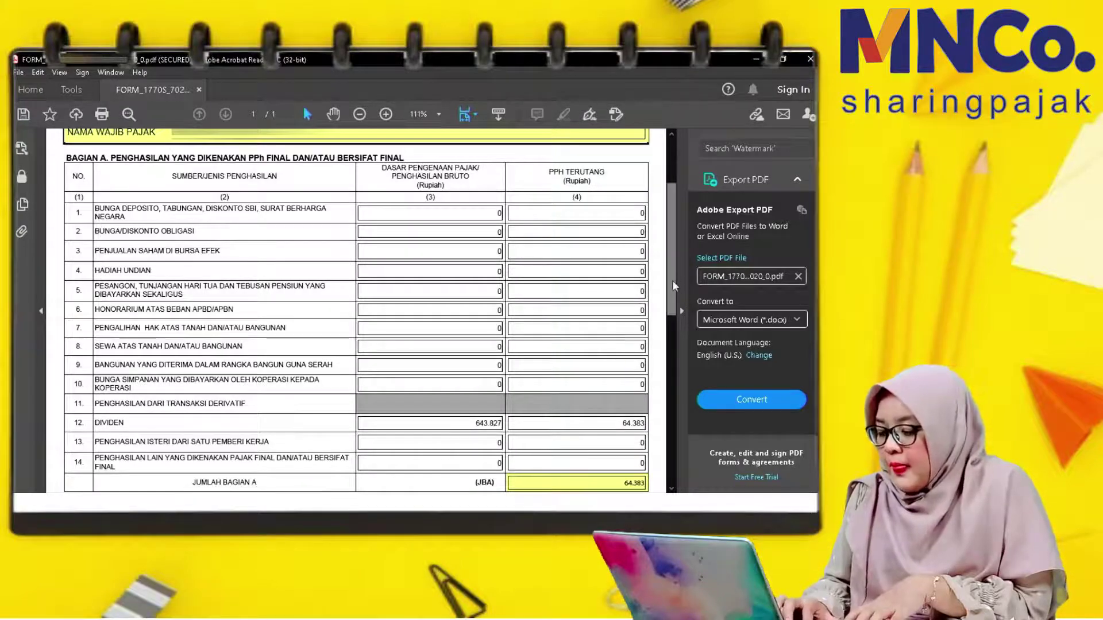
left_click_drag(675, 287, 673, 402)
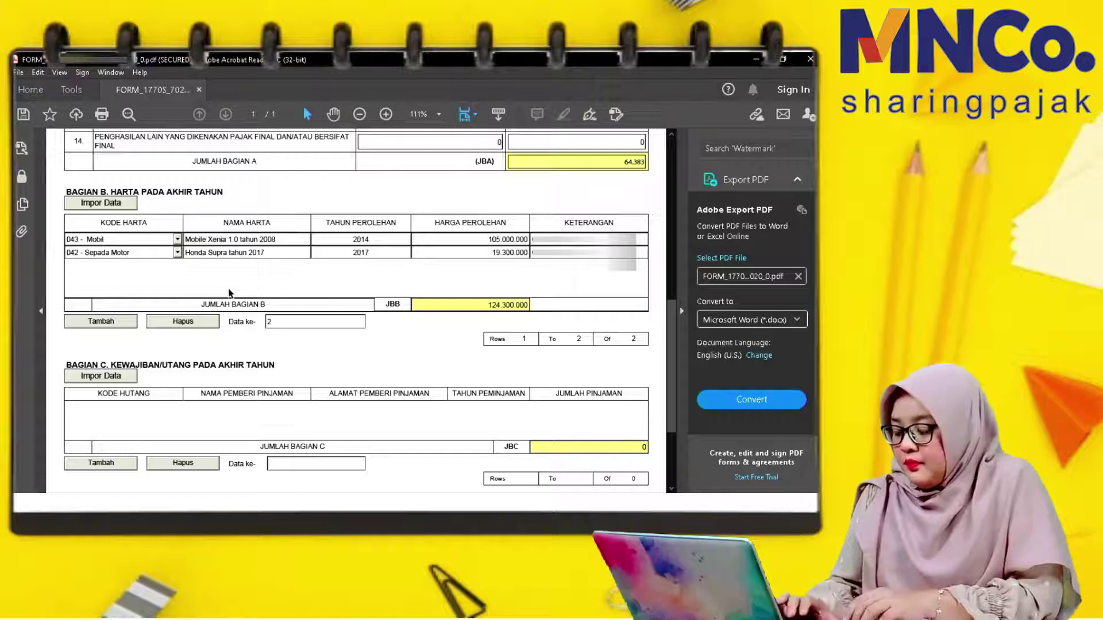
scroll(253, 327, "up", 1)
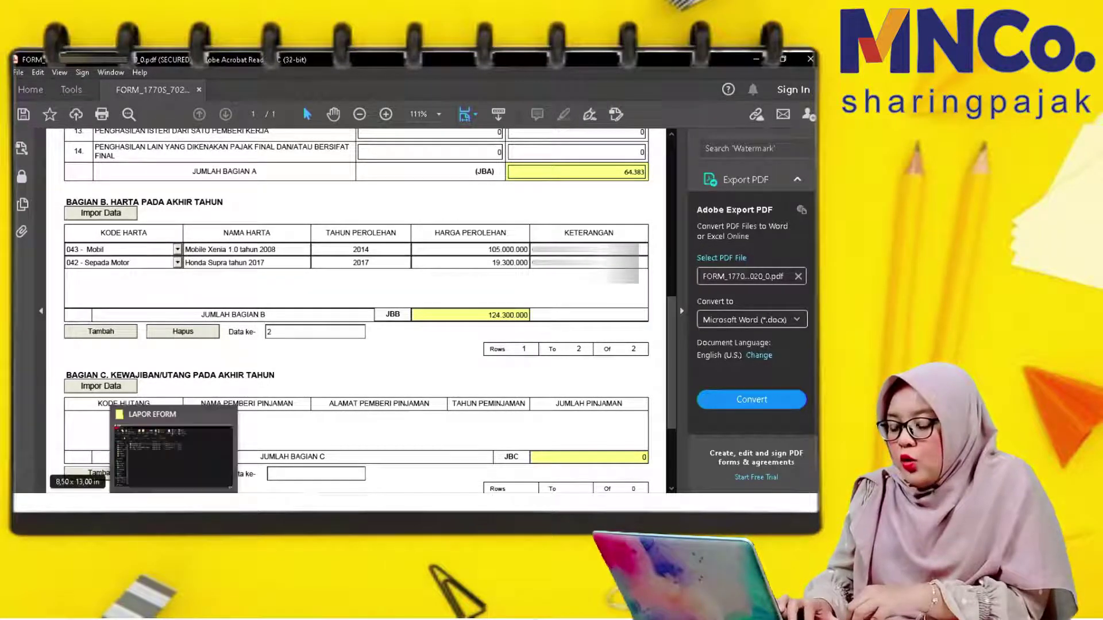
left_click(180, 502)
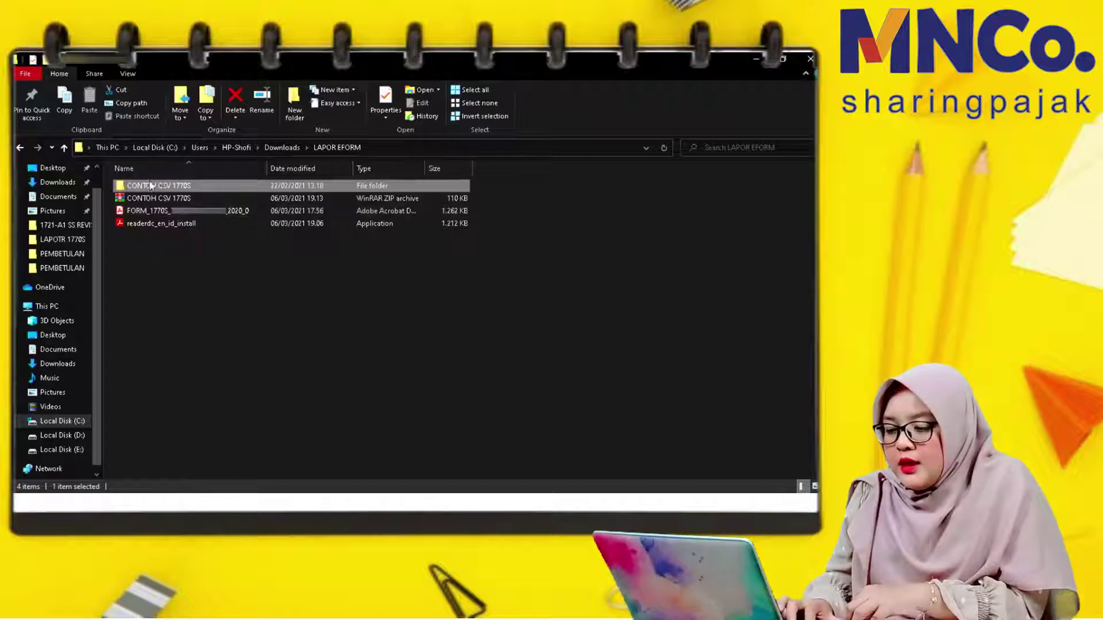
Open the Daftar Harta sample CSV from the CONTOH CSV 1770S folder in Excel.
double_click(195, 186)
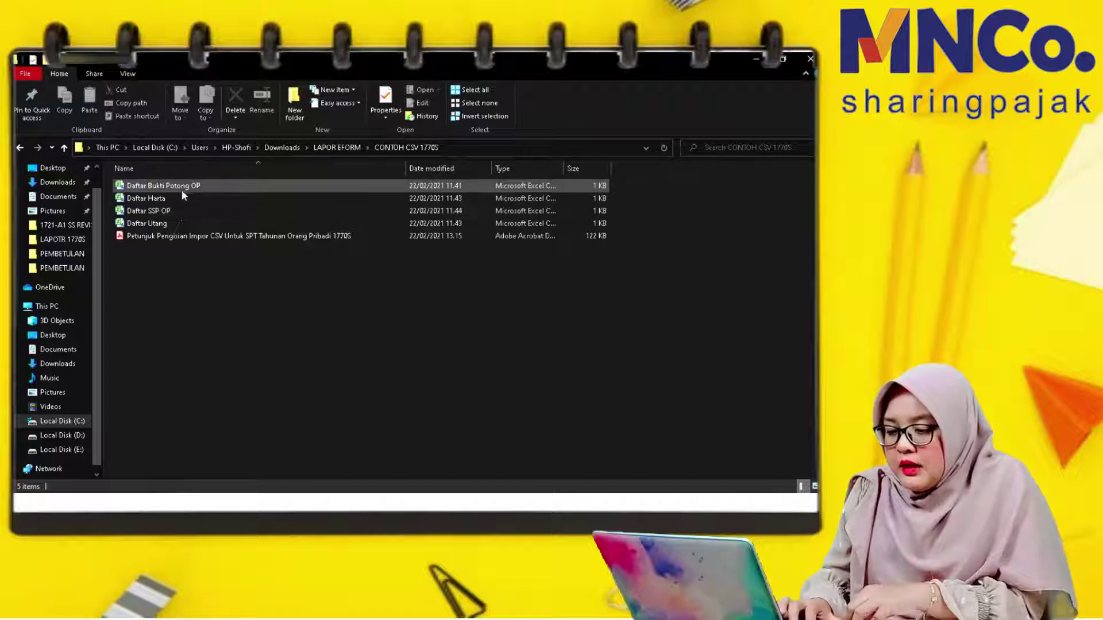
left_click(160, 203)
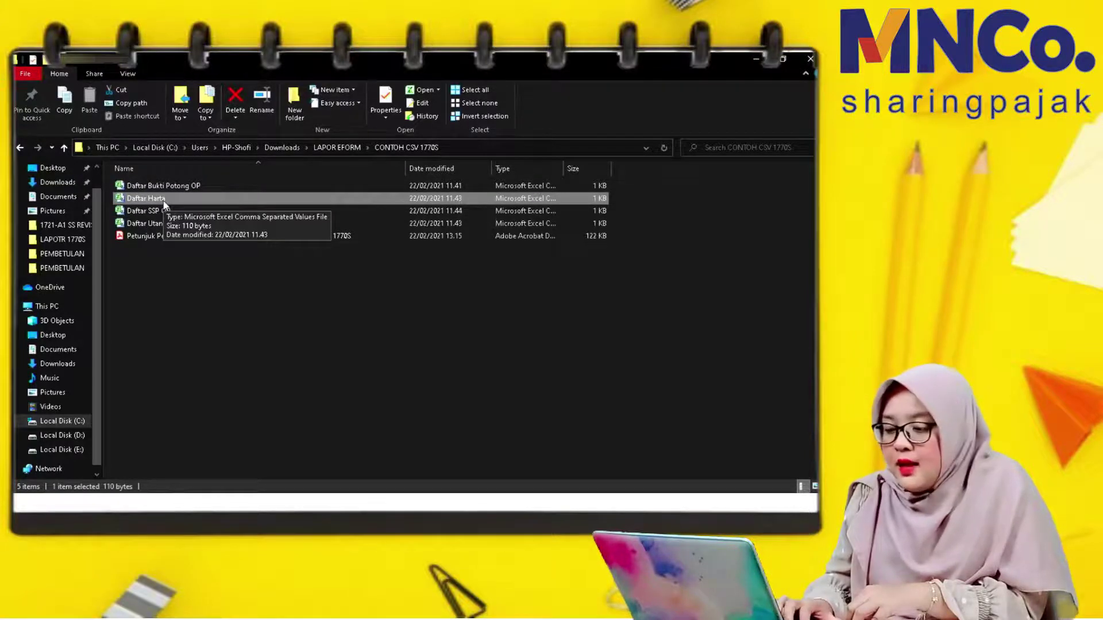
double_click(172, 199)
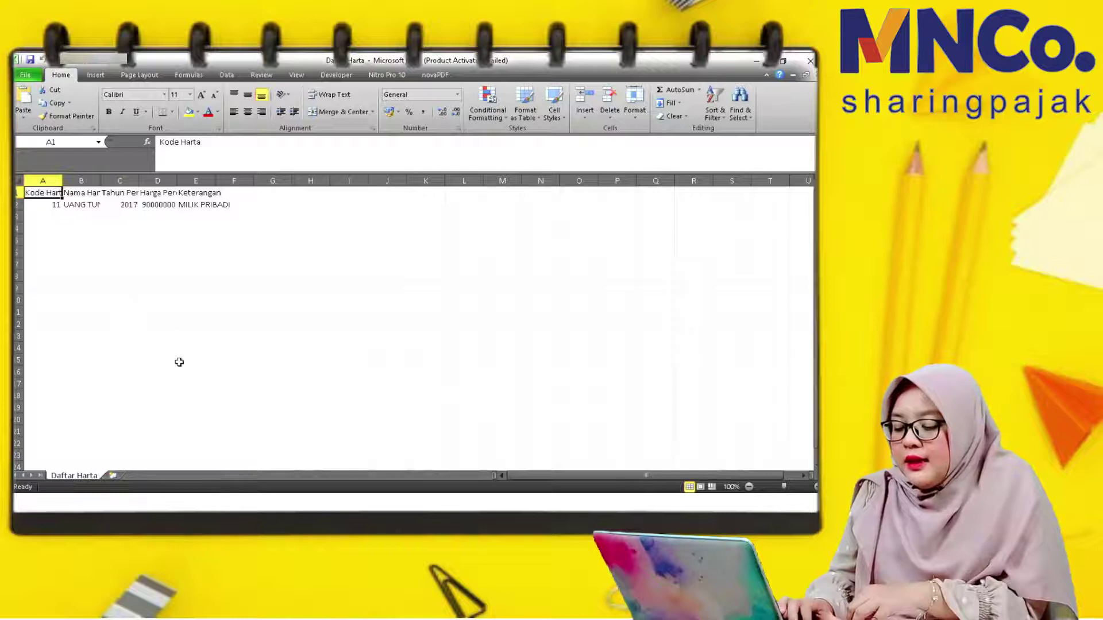
Open the Petunjuk Pengisian Impor CSV guide PDF from the same folder.
left_click(190, 502)
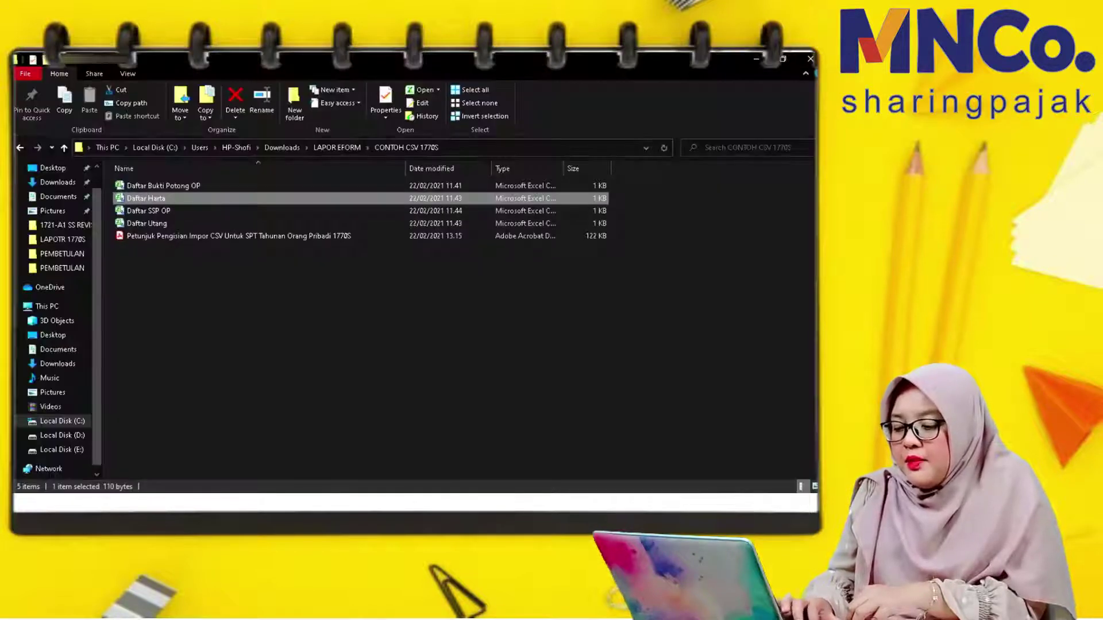
left_click(177, 235)
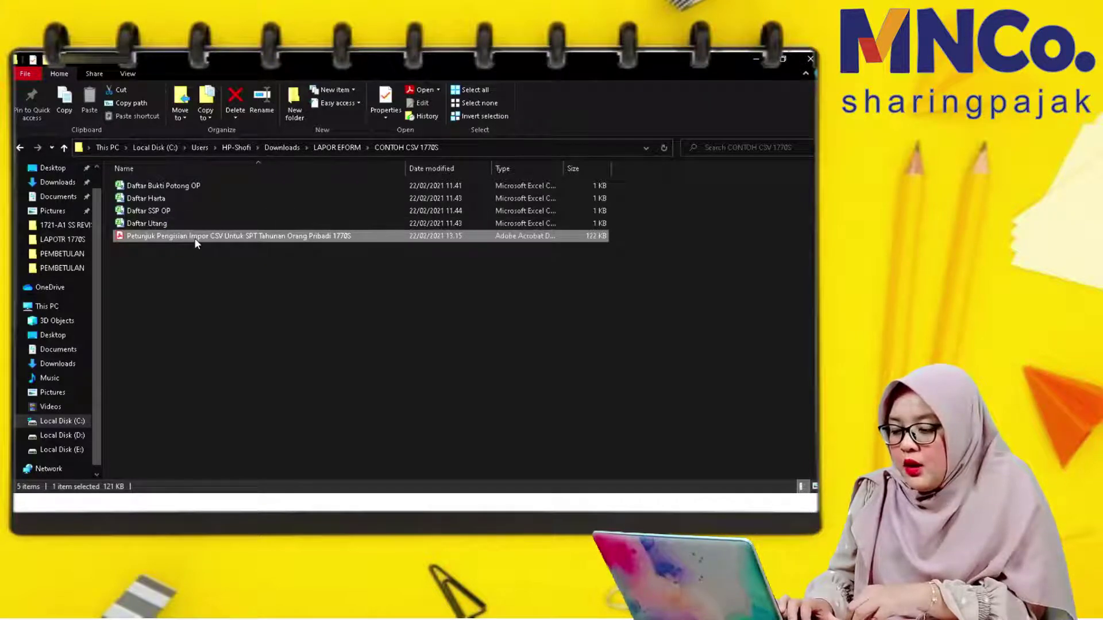
key("Return")
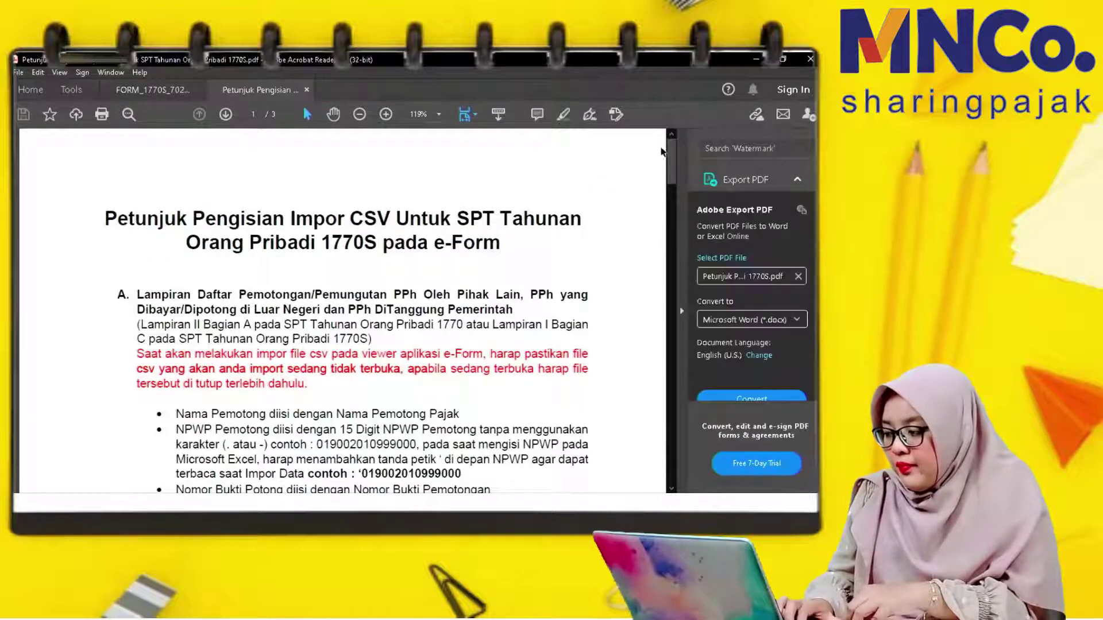
Scroll the CSV import guide to the Kode Harta table, from 011 Uang Tunai to 052 Batu Mulia.
left_click_drag(670, 154, 664, 290)
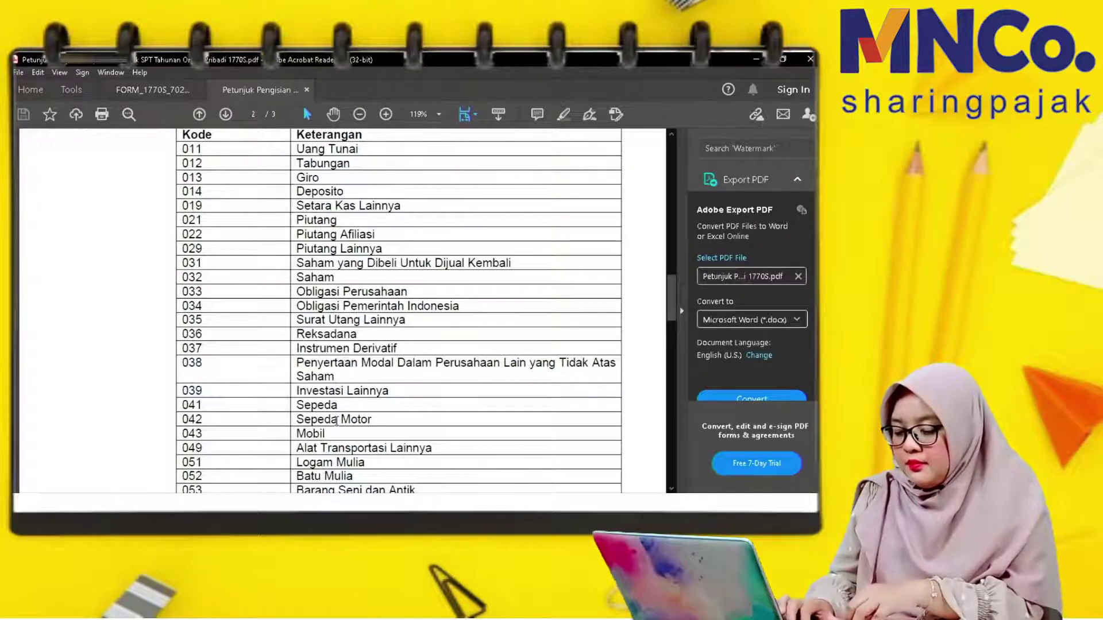
Close the Office activation notice, select code 11 in A2, and compare it against the guide's asset codes.
left_click(534, 502)
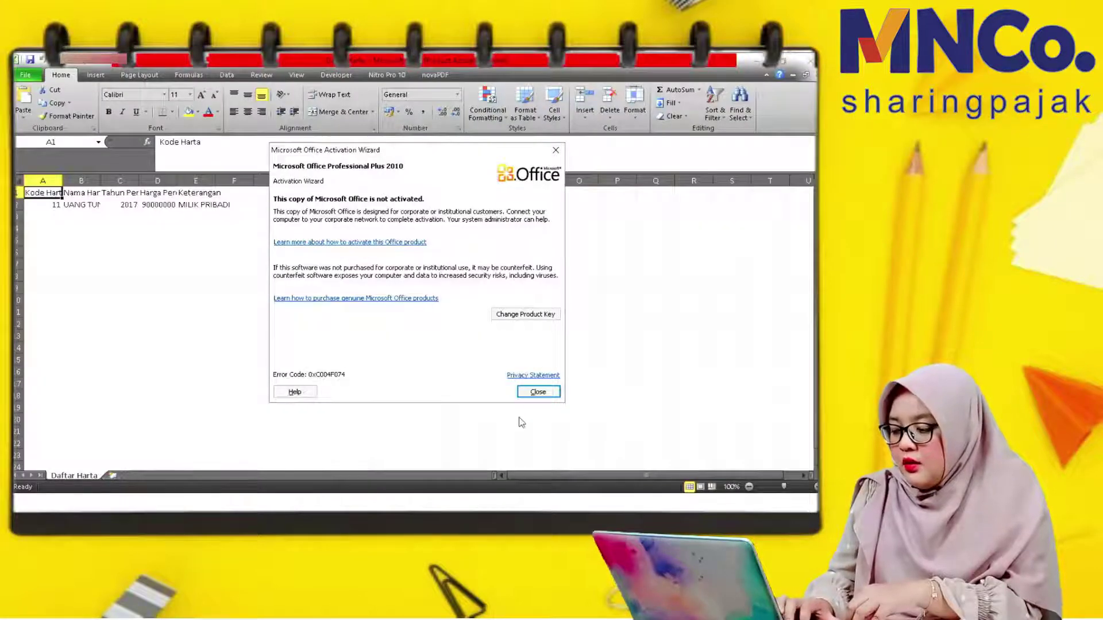
left_click(532, 392)
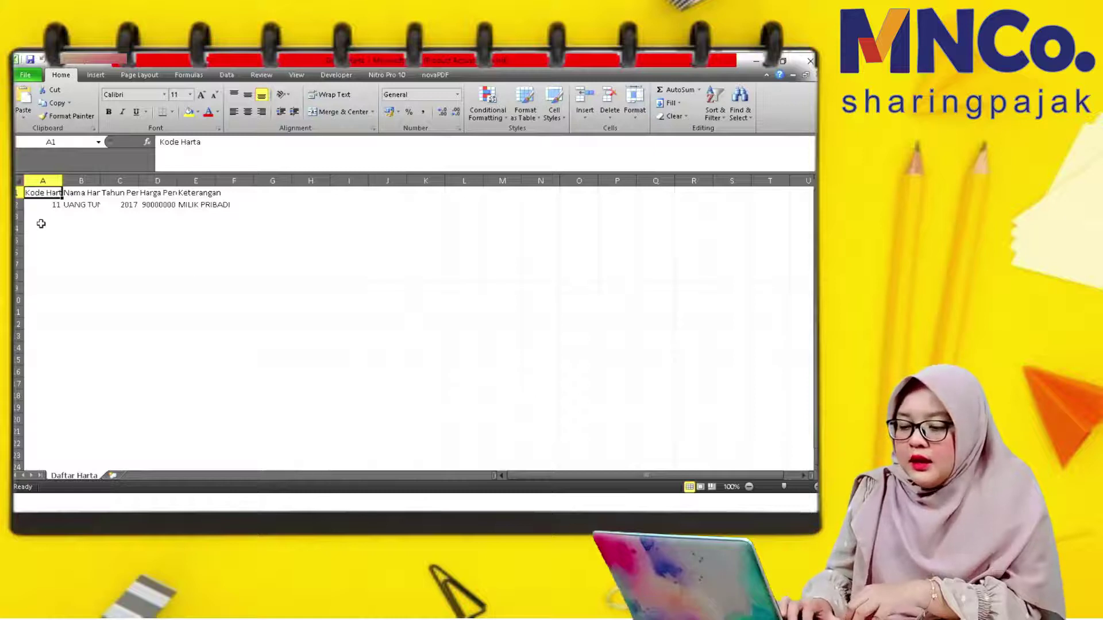
left_click(66, 217)
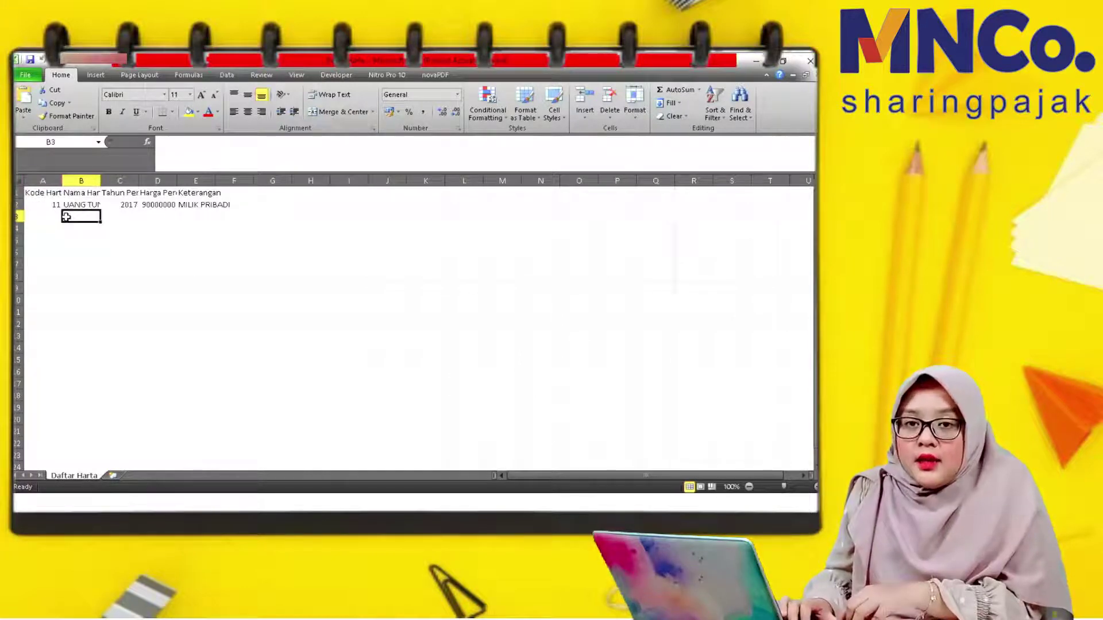
left_click(51, 205)
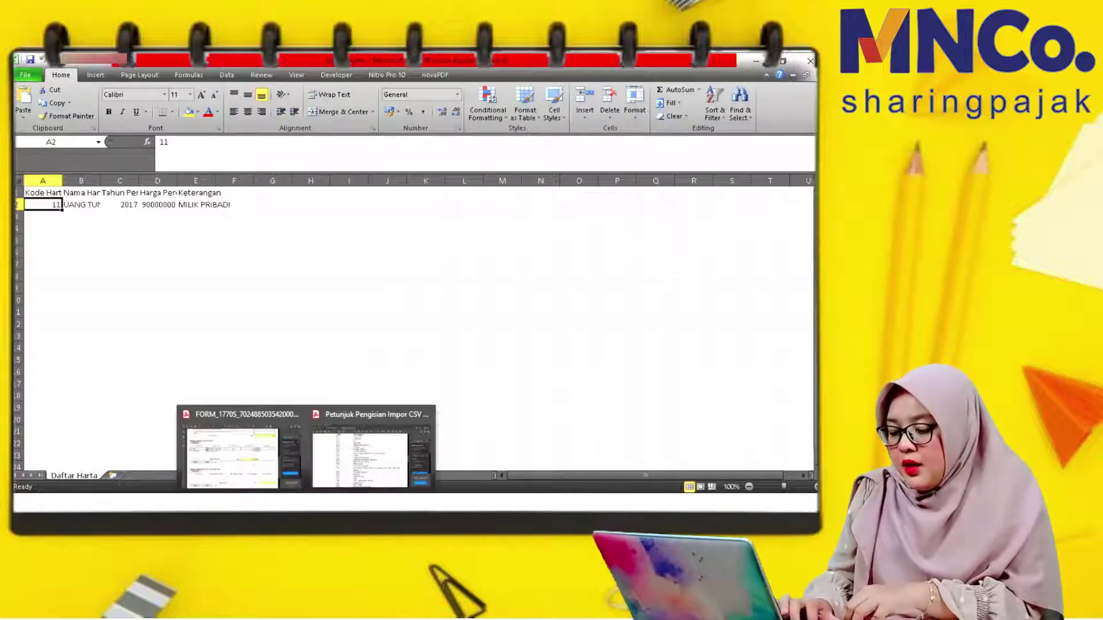
left_click(347, 455)
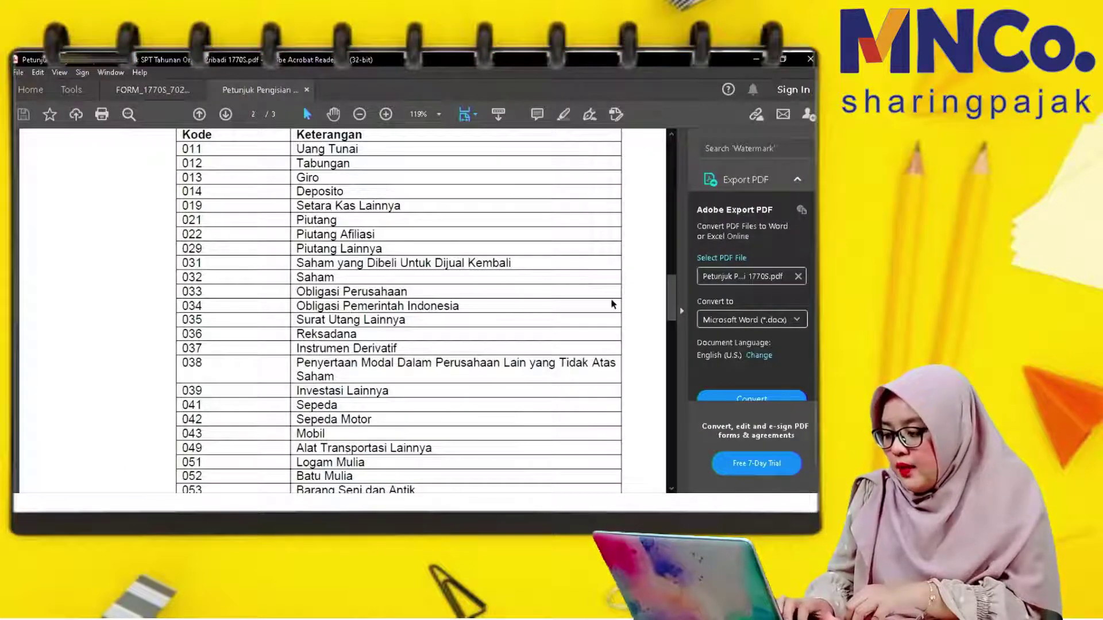
left_click_drag(670, 291, 672, 322)
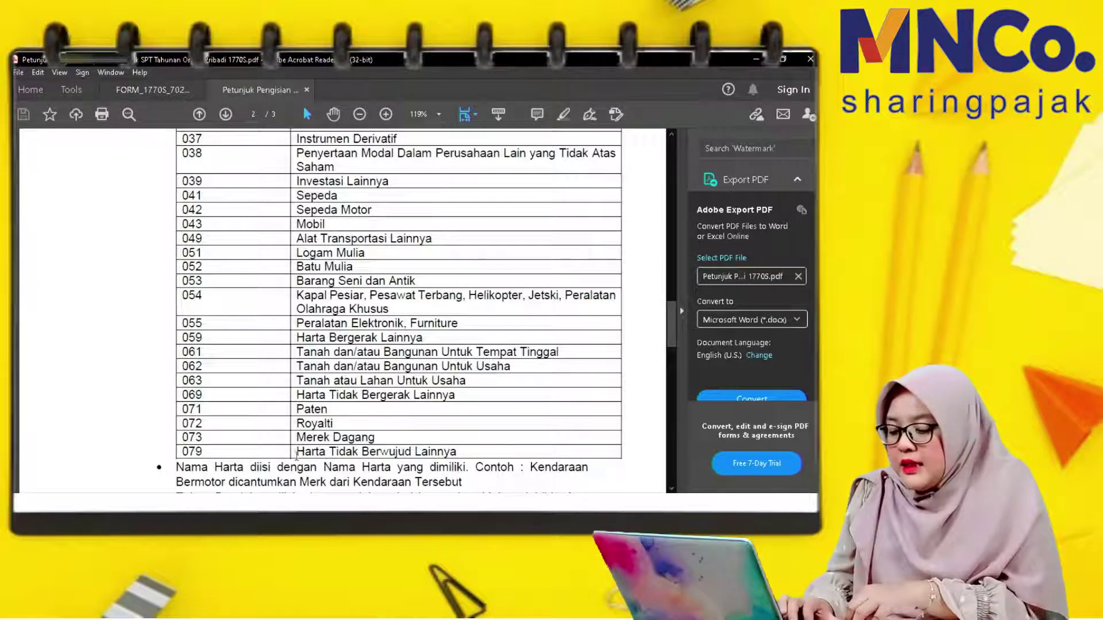
key("alt+Tab")
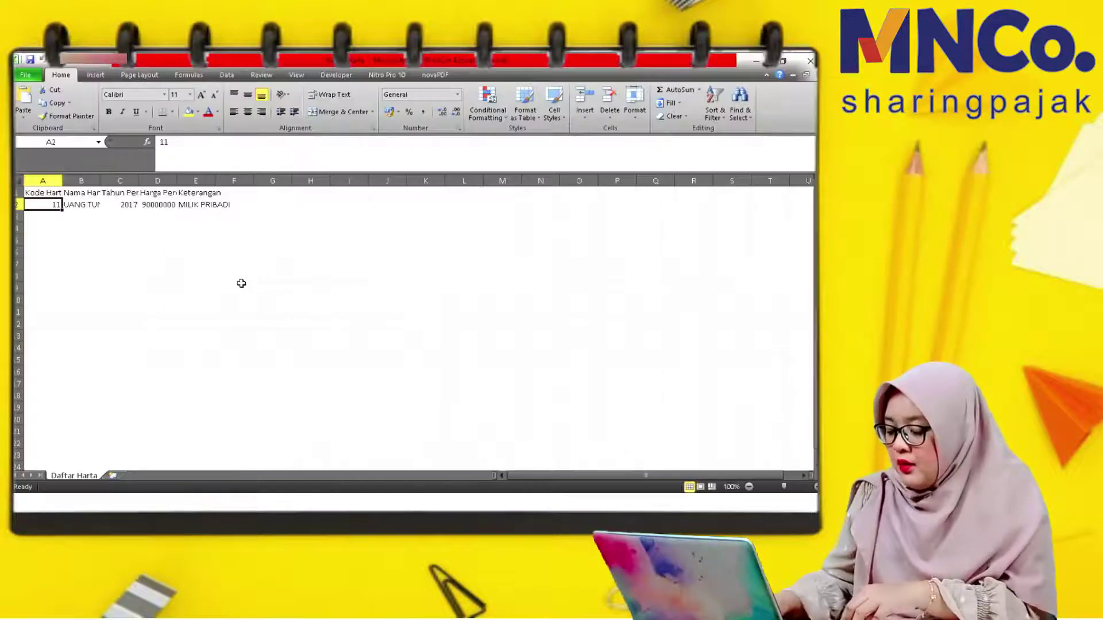
Enter asset code 061 and asset name RUMAH in row 2.
type("'06")
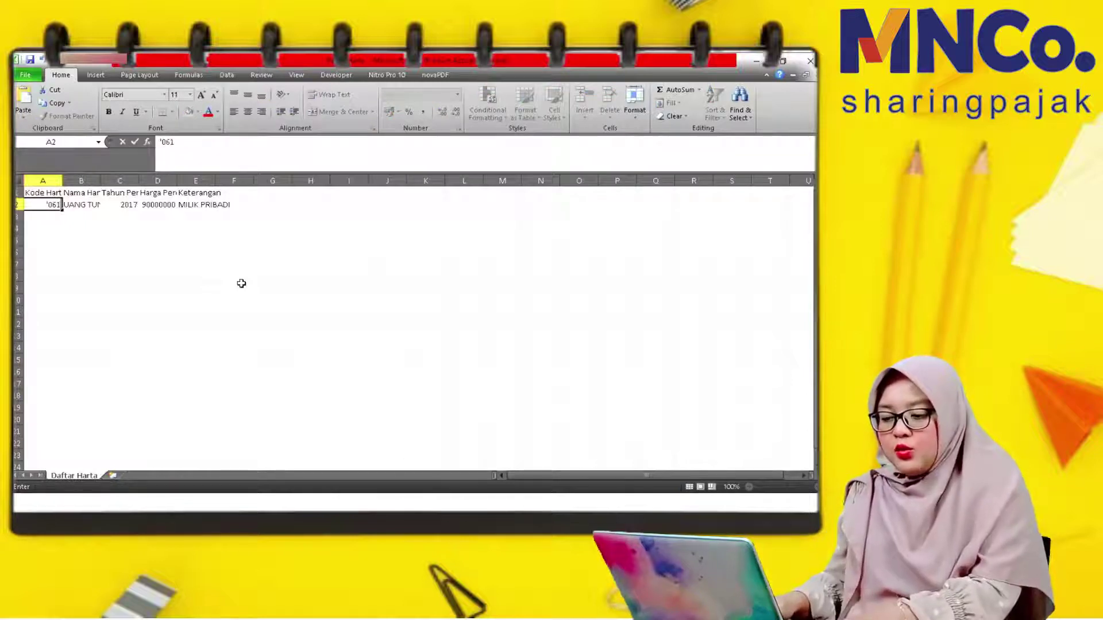
type("1")
key("Tab")
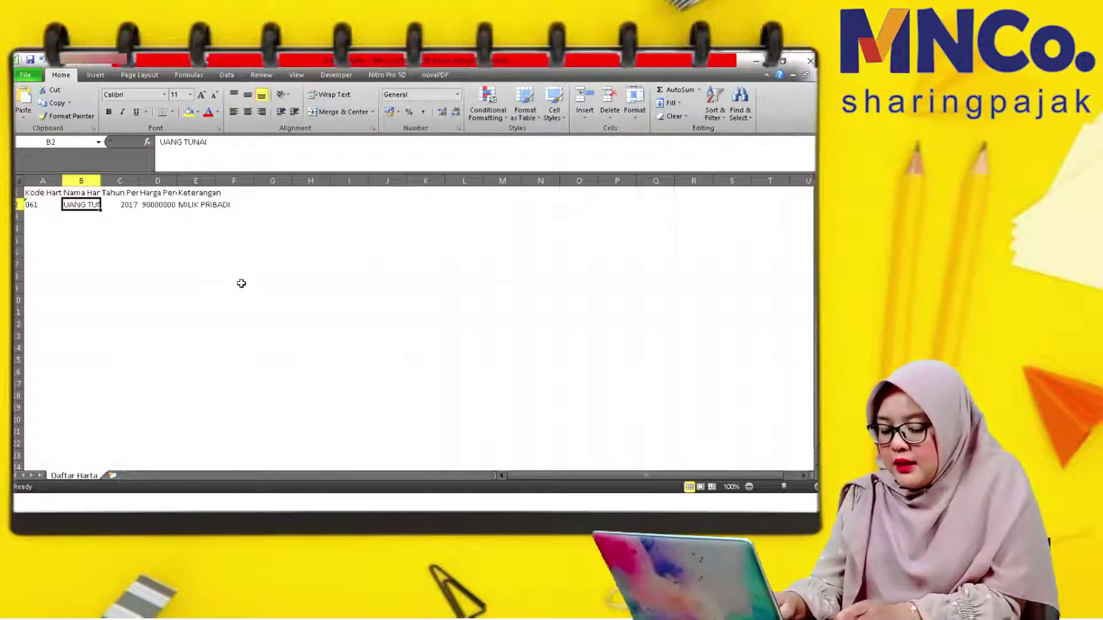
type("RUMAH")
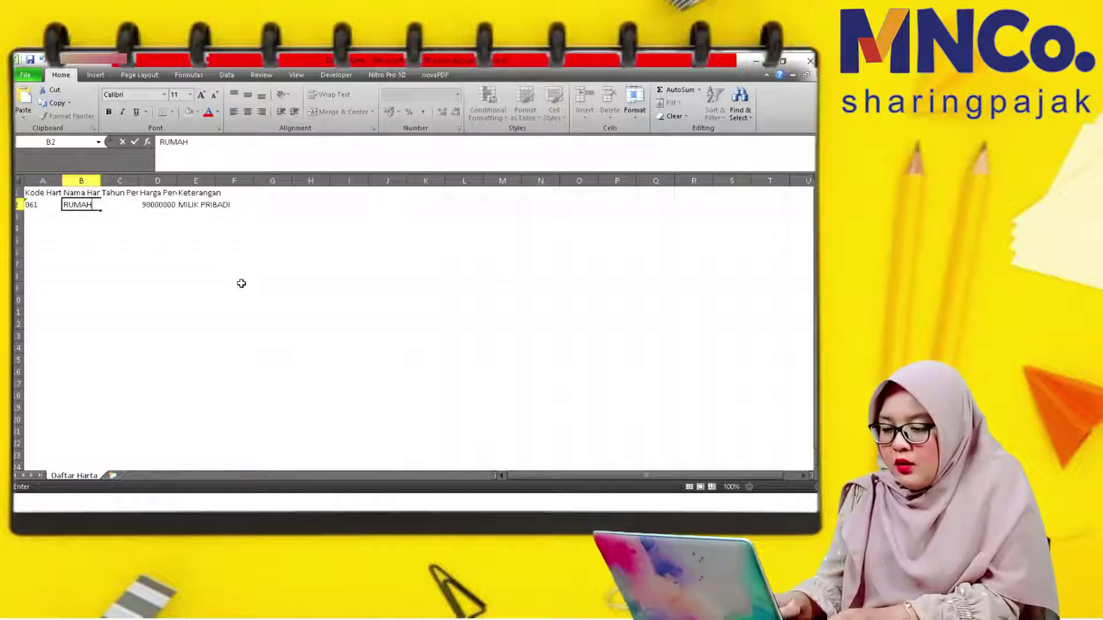
left_click(184, 280)
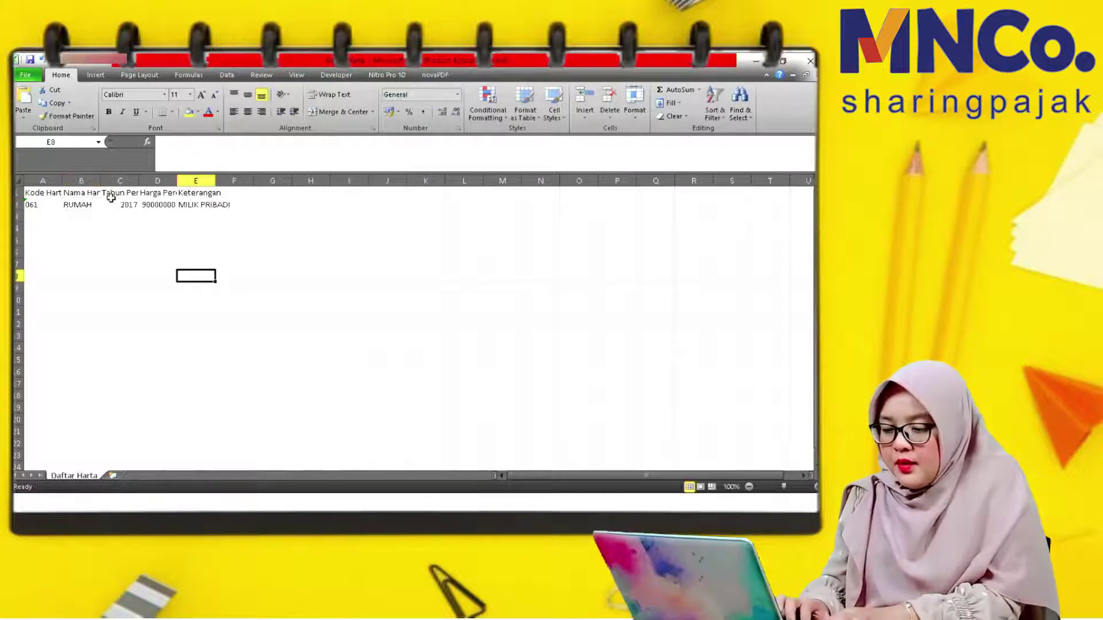
Set the acquisition year to 2020 and the price to 450000000, then move to Keterangan E2.
left_click(132, 207)
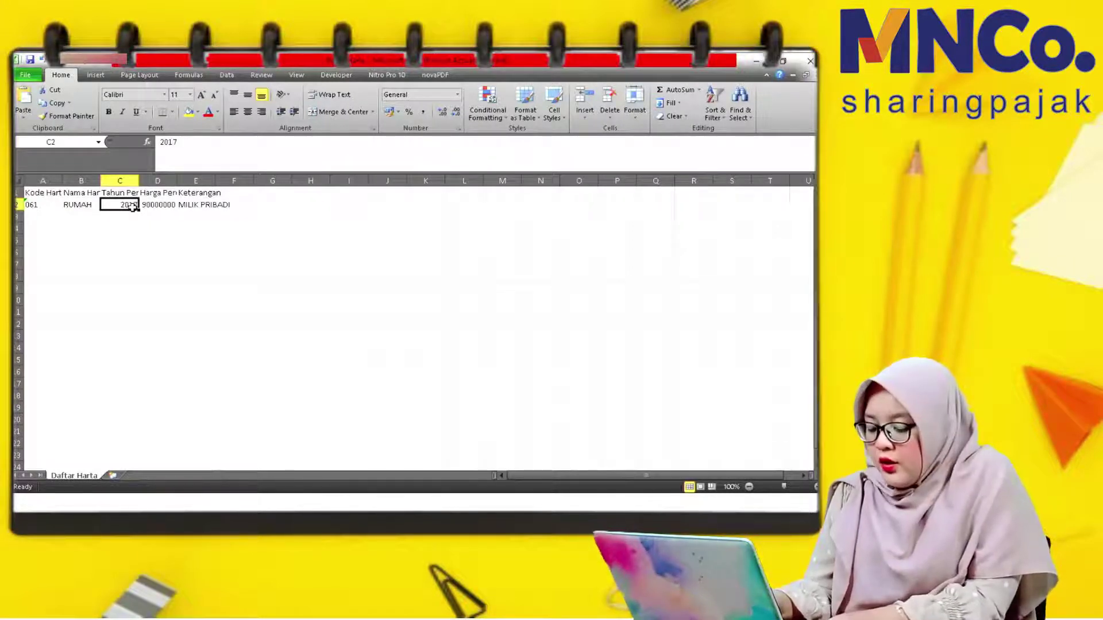
type("20")
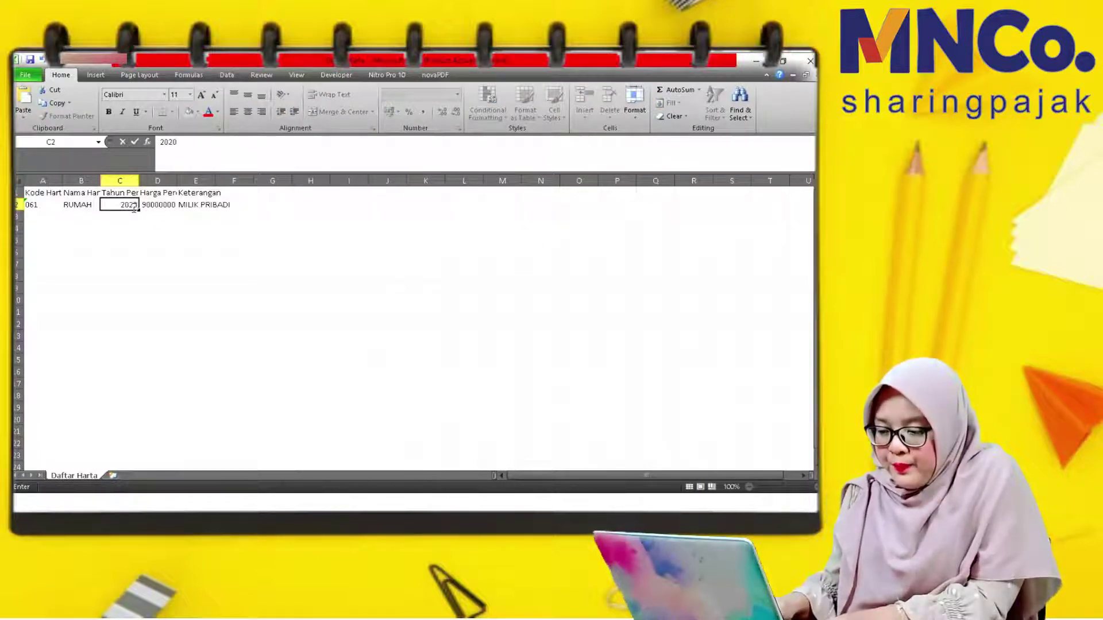
key("Tab")
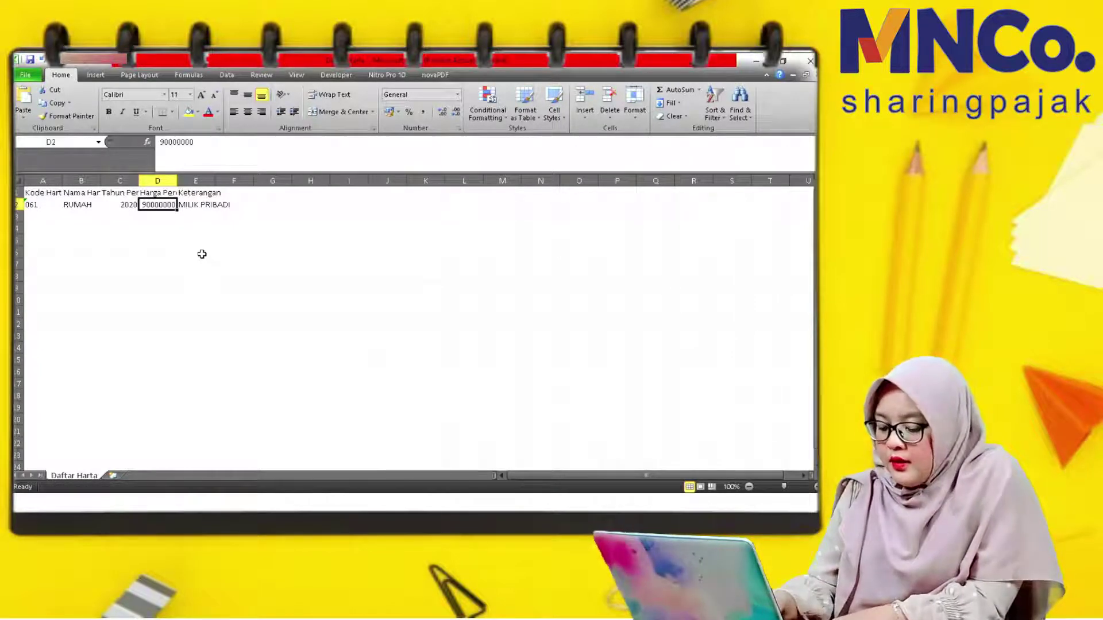
type("450")
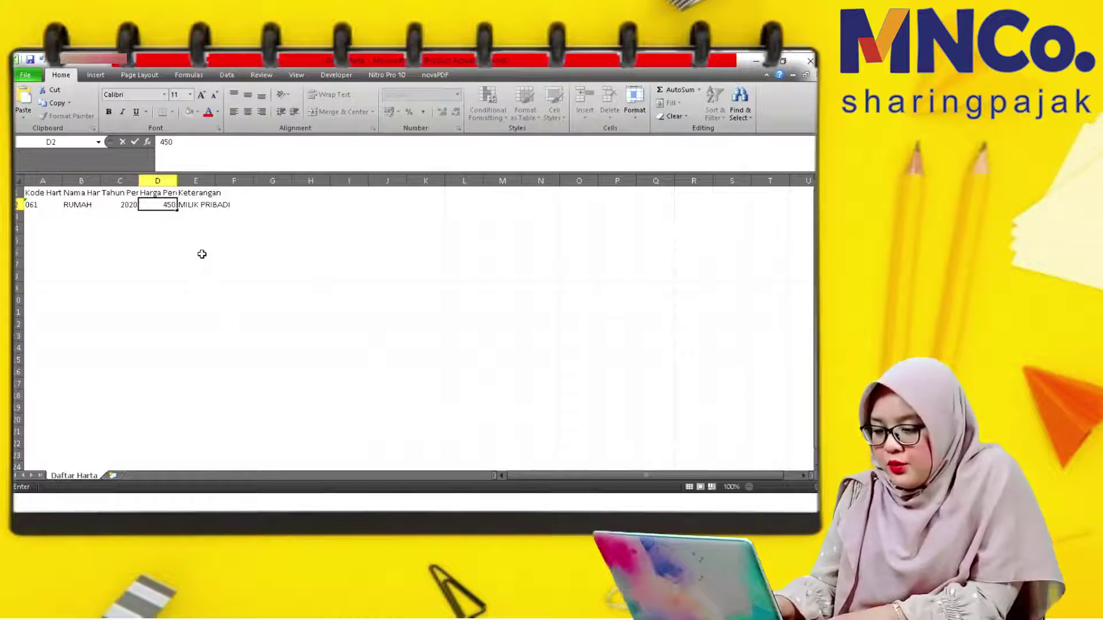
type("000000")
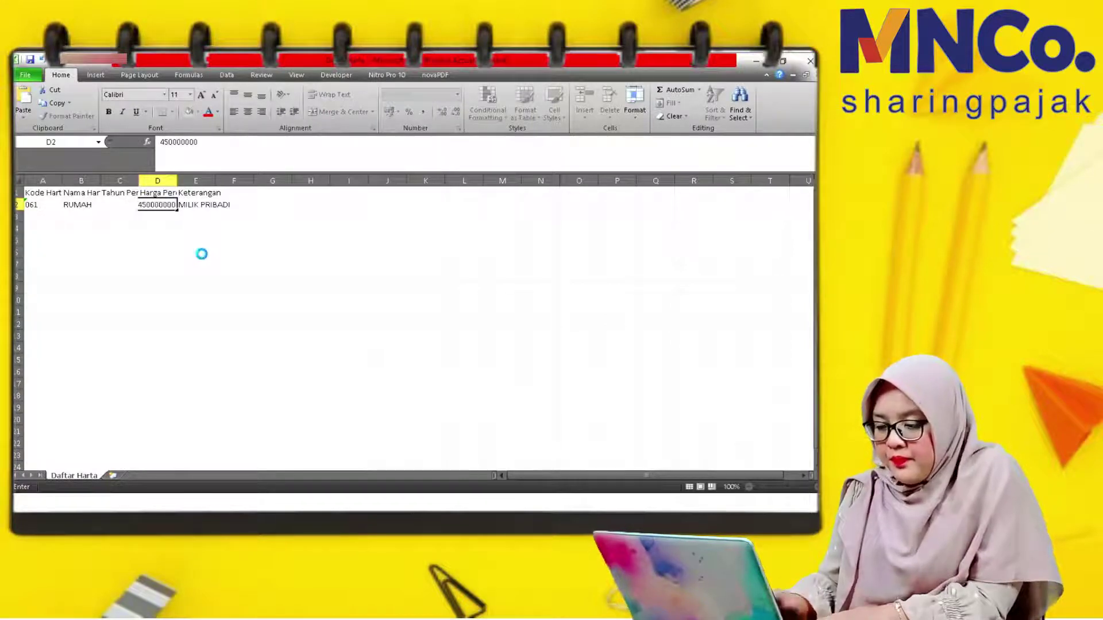
key("Return")
left_click(163, 205)
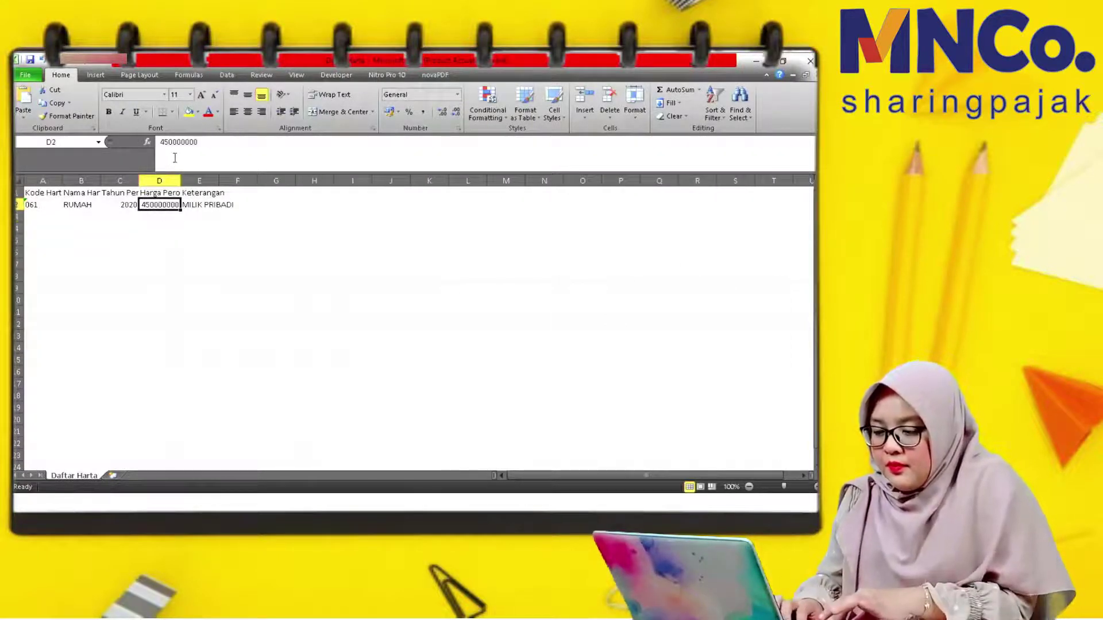
left_click(197, 205)
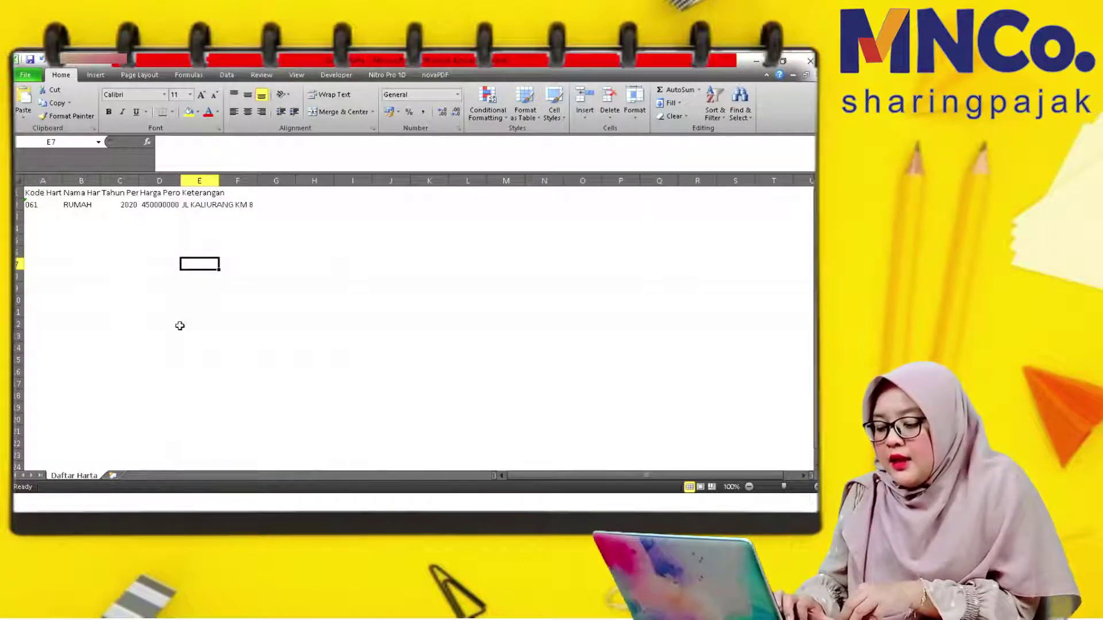
mouse_move(310, 502)
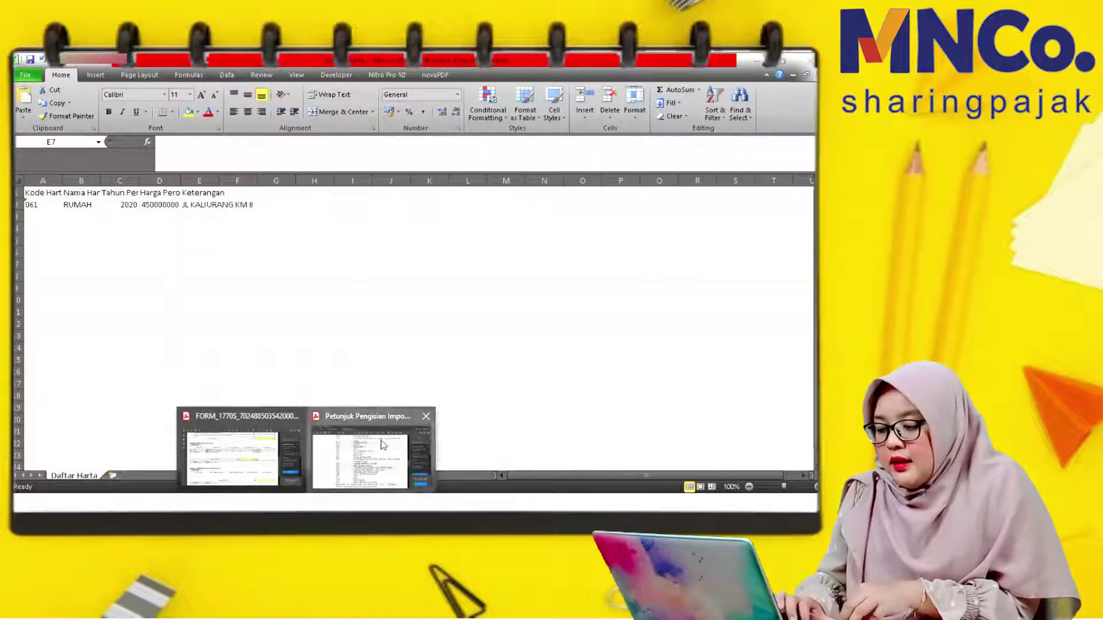
left_click(373, 448)
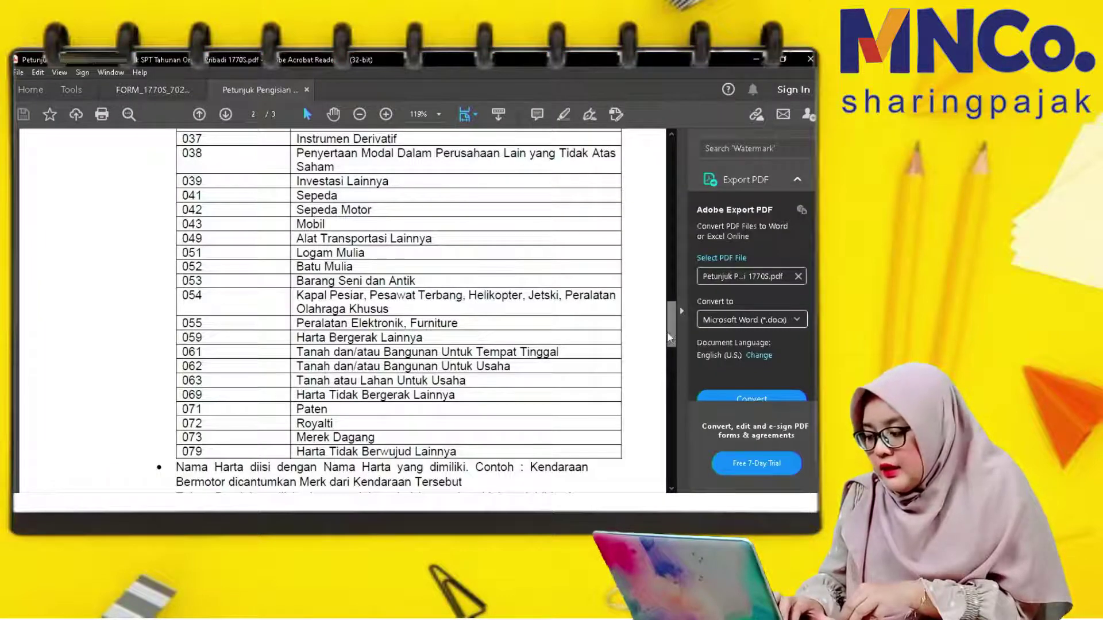
left_click_drag(672, 336, 674, 313)
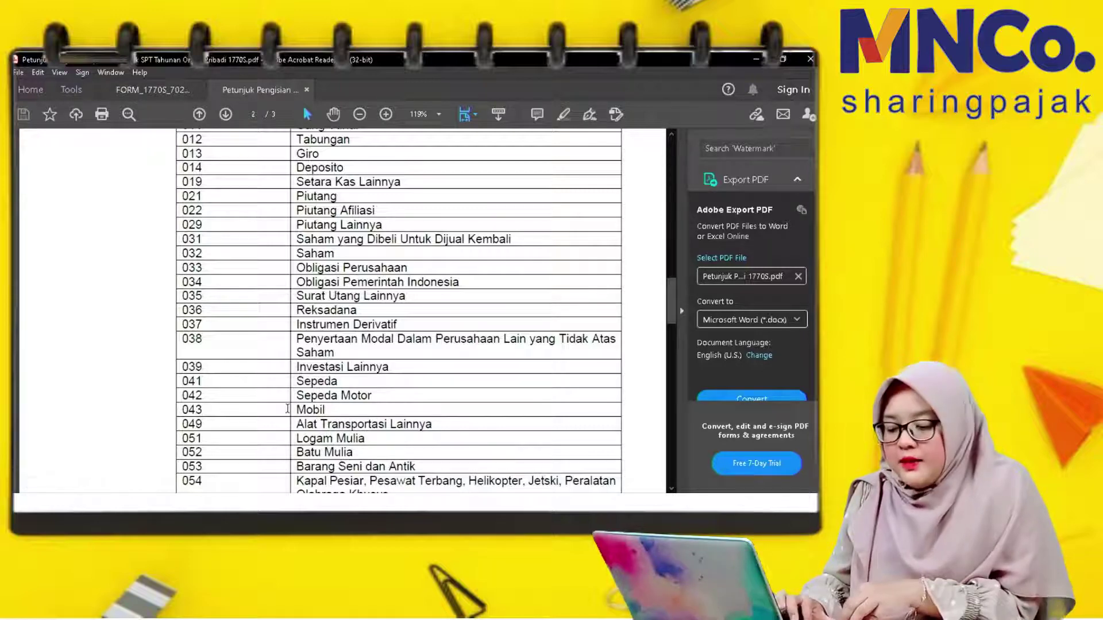
left_click(312, 502)
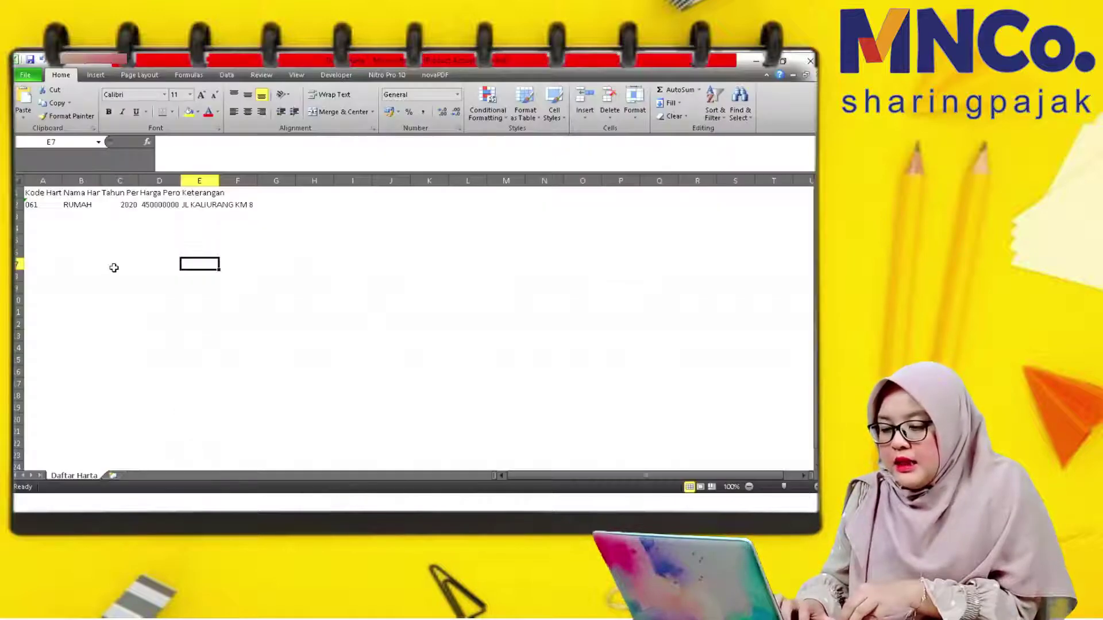
left_click(52, 221)
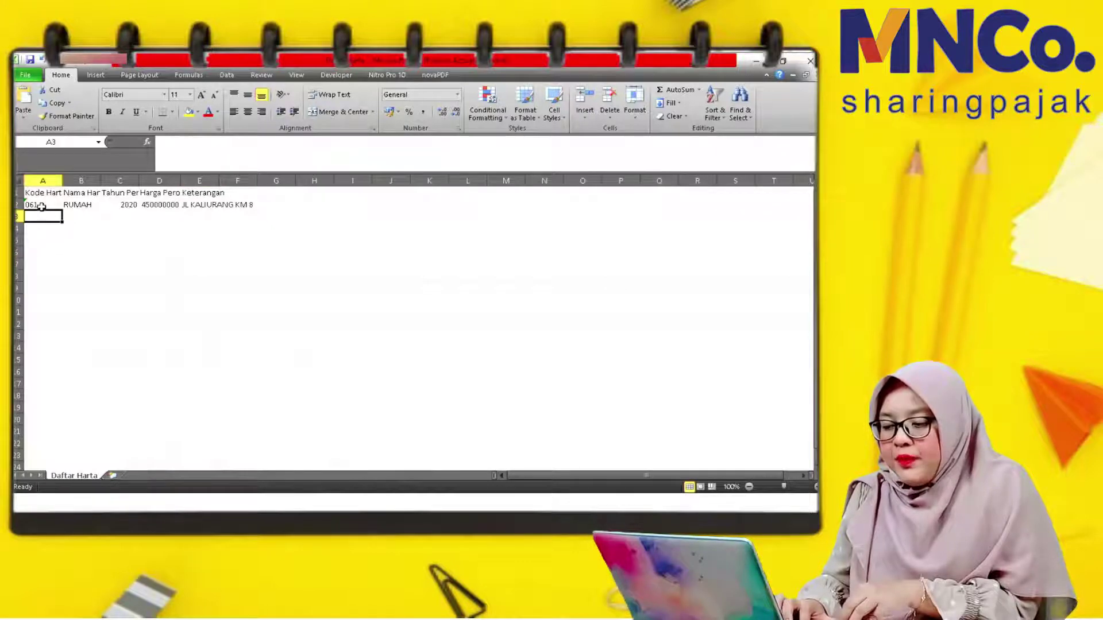
left_click(42, 206)
left_click(43, 214)
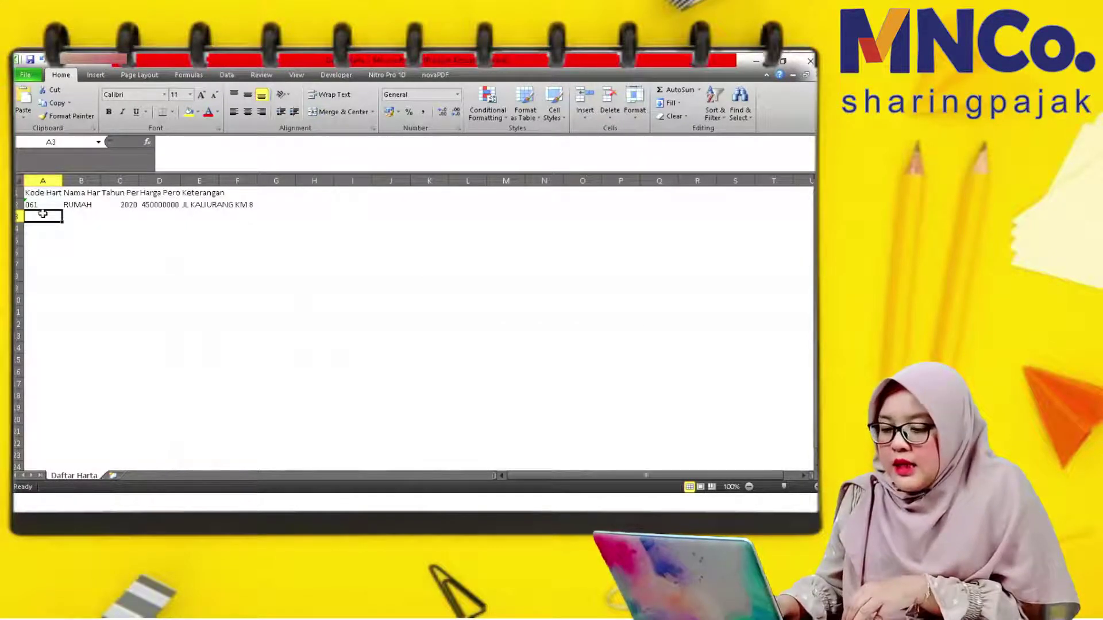
left_click(39, 204)
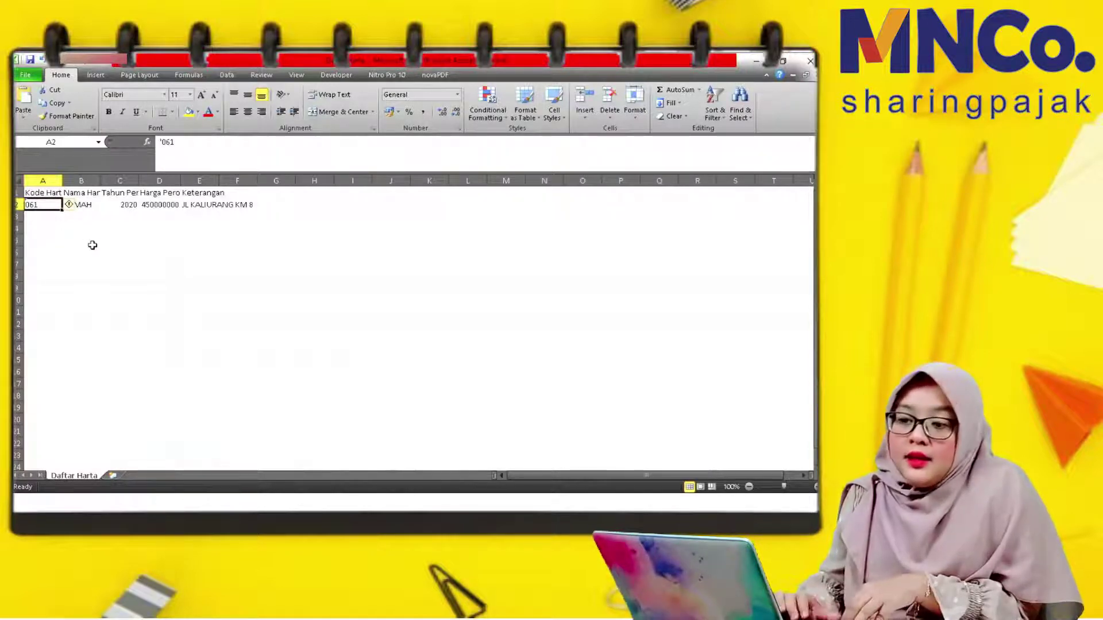
left_click(107, 226)
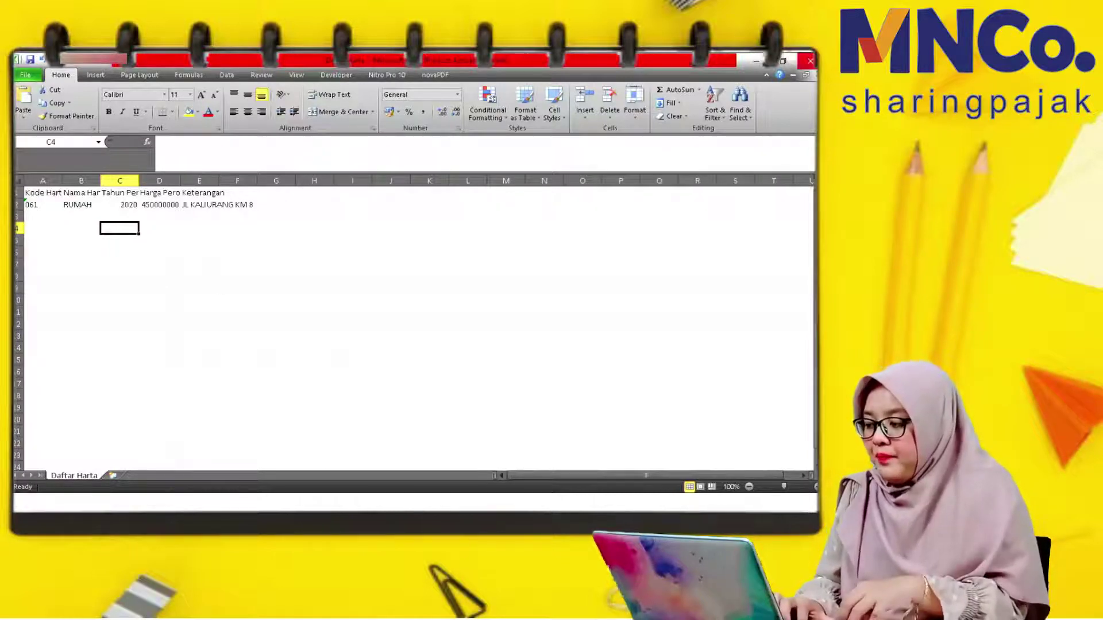
left_click(810, 60)
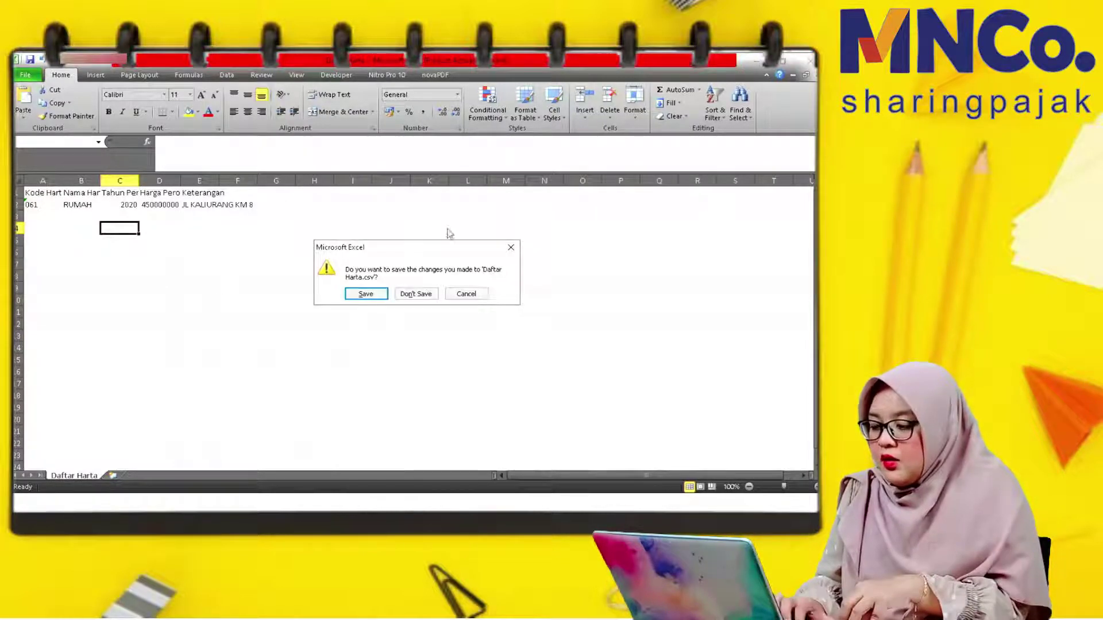
Save the sheet in LAPOR EFORM as Daftar Harta Tambahan 2020, keeping CSV format.
left_click(379, 293)
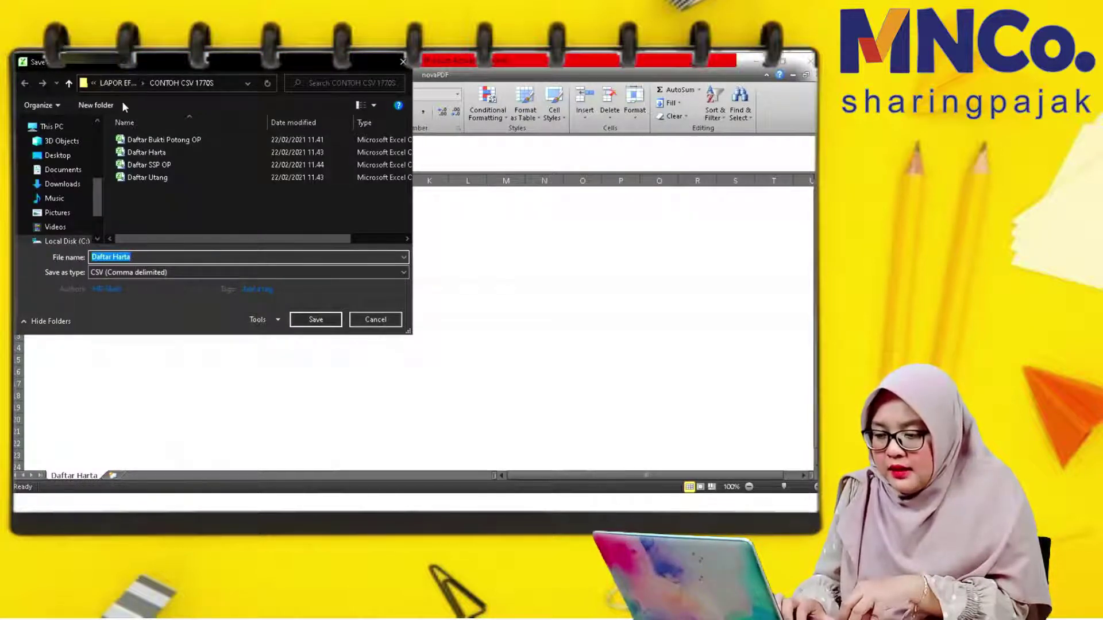
left_click(120, 86)
left_click(137, 258)
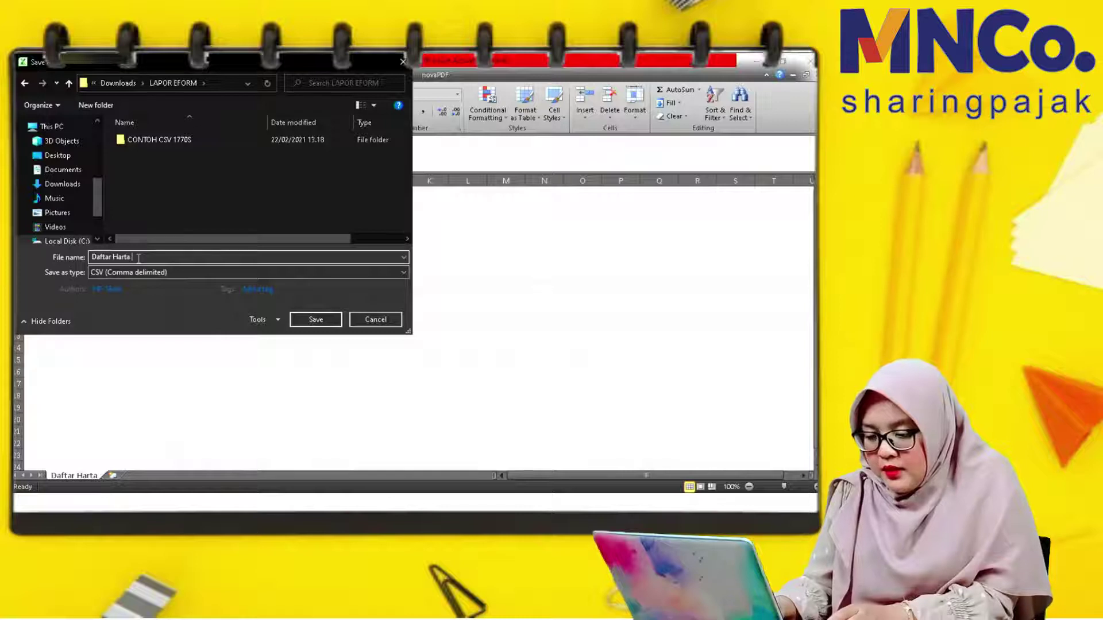
type("TAM")
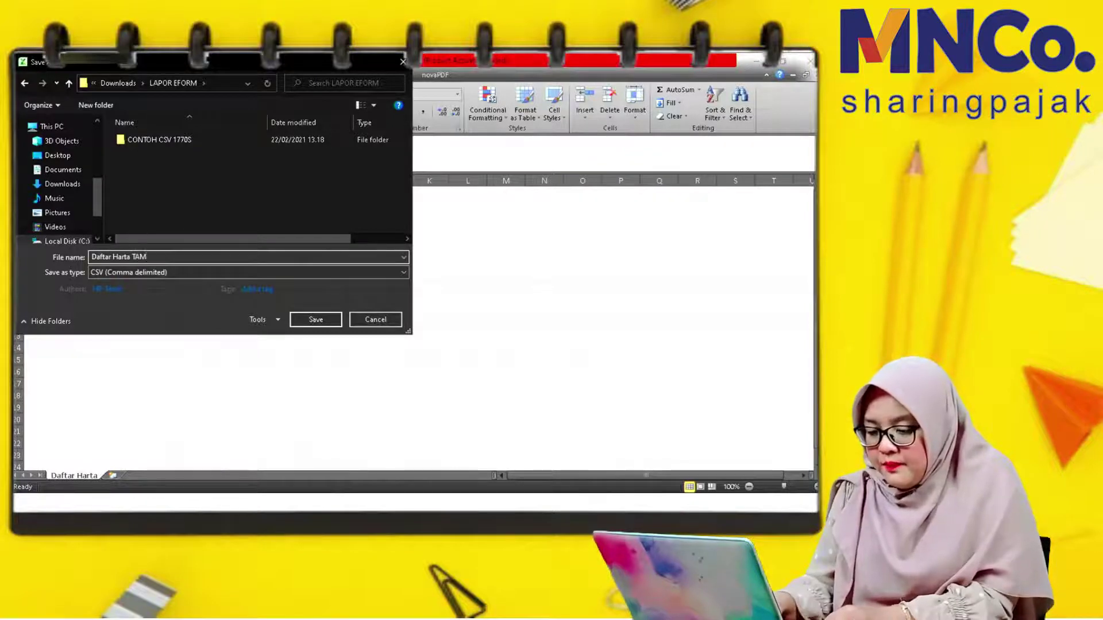
key("BackSpace")
key("BackSpace")
type("ambahan")
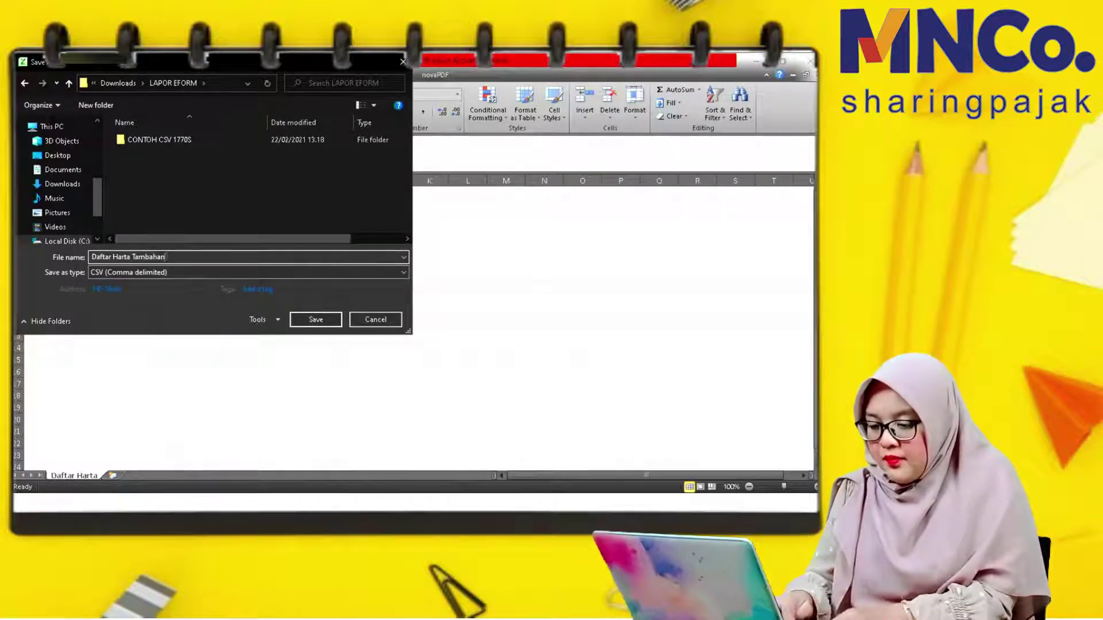
type(" 2020")
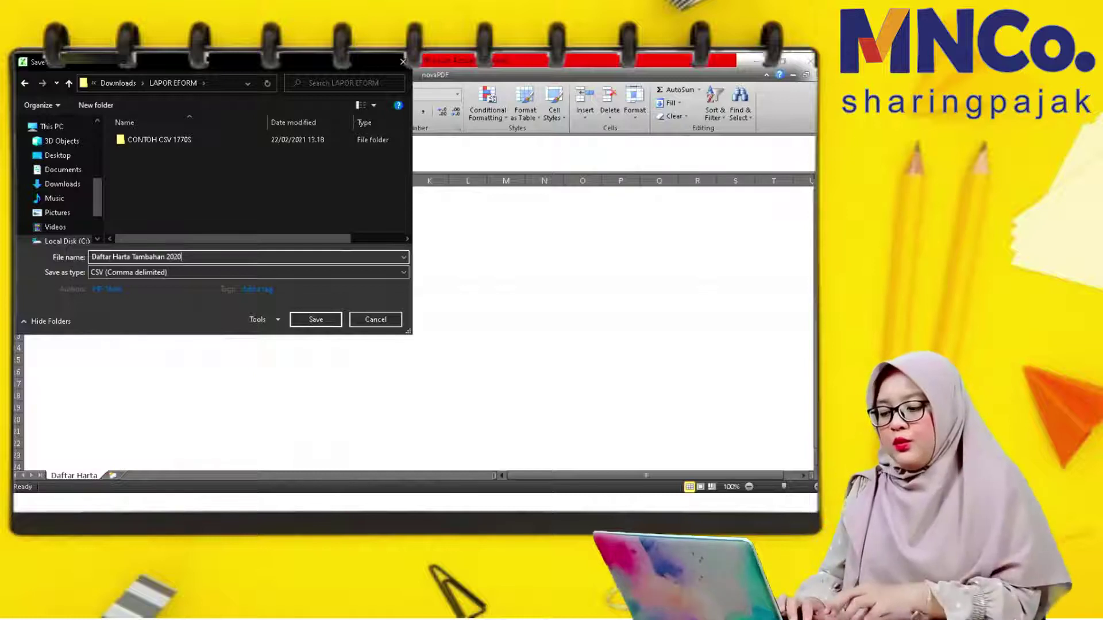
left_click(317, 320)
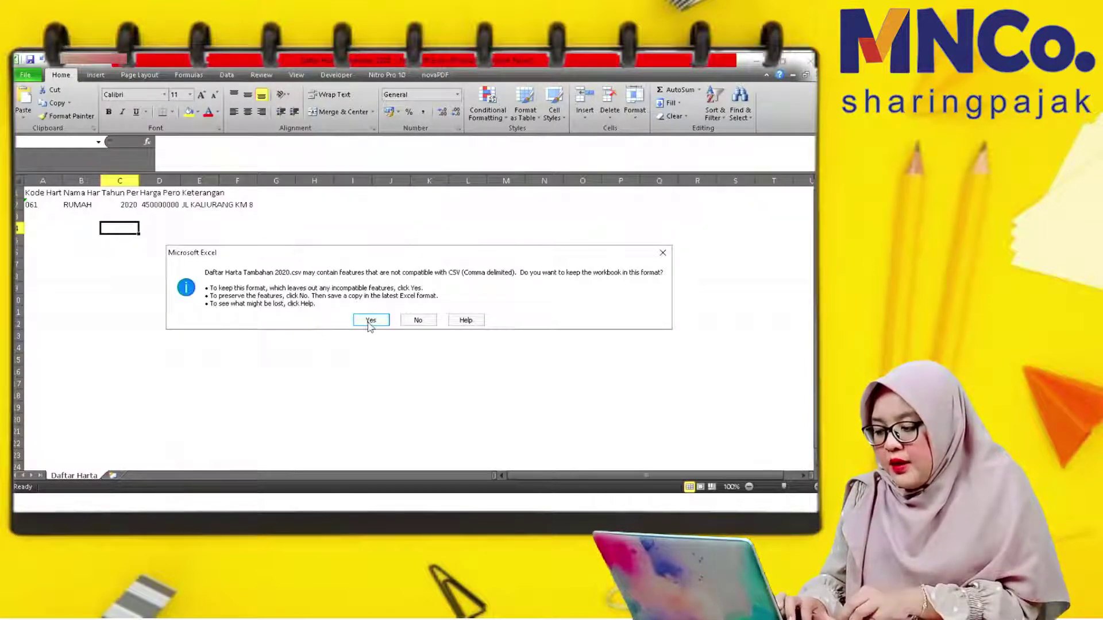
left_click(370, 320)
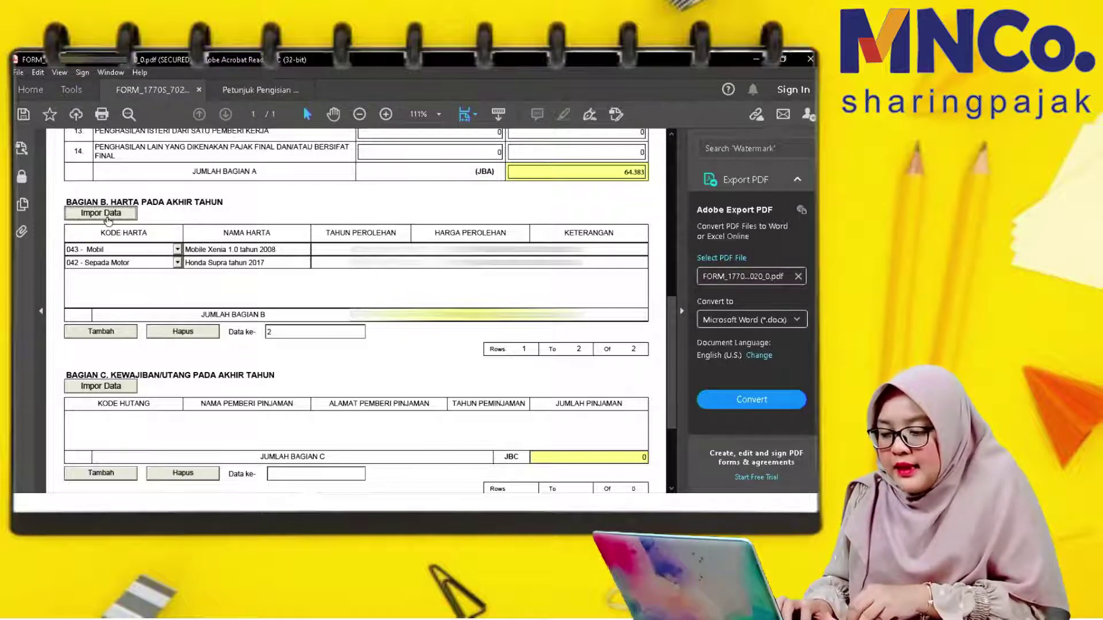
Import Daftar Harta Tambahan 2020 into Bagian B via Impor Data, adding the 061 RUMAH asset.
left_click(108, 218)
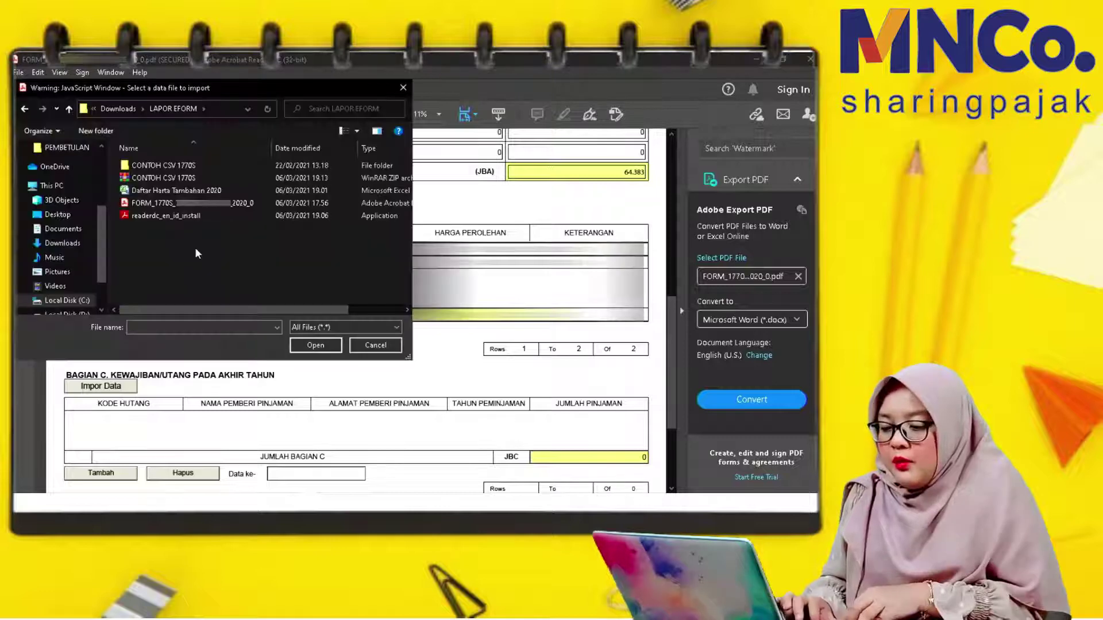
left_click(164, 194)
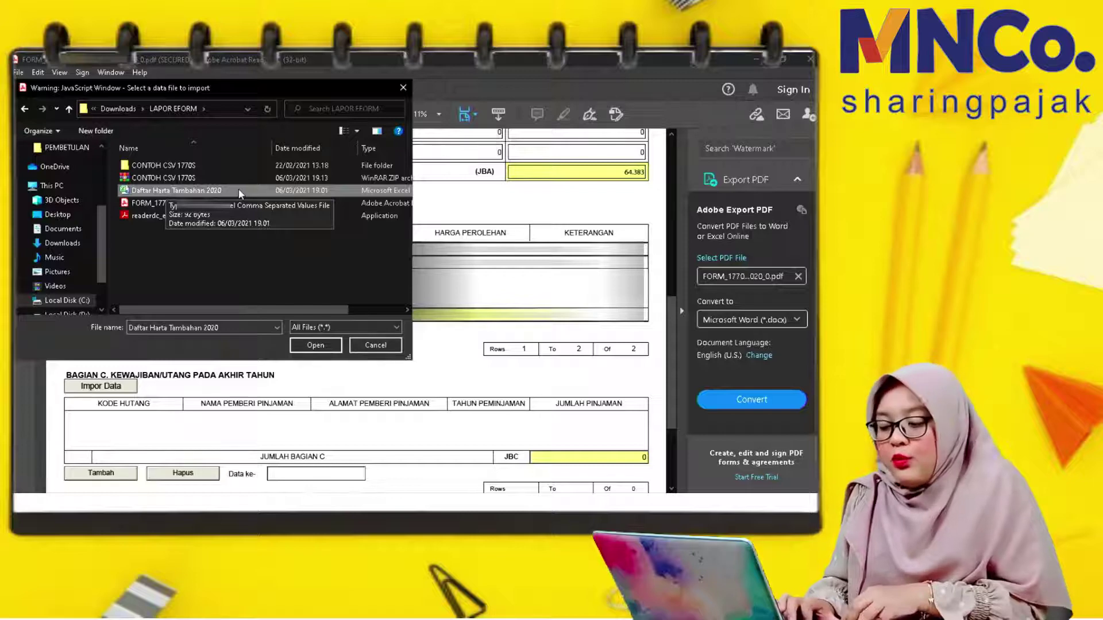
left_click(308, 347)
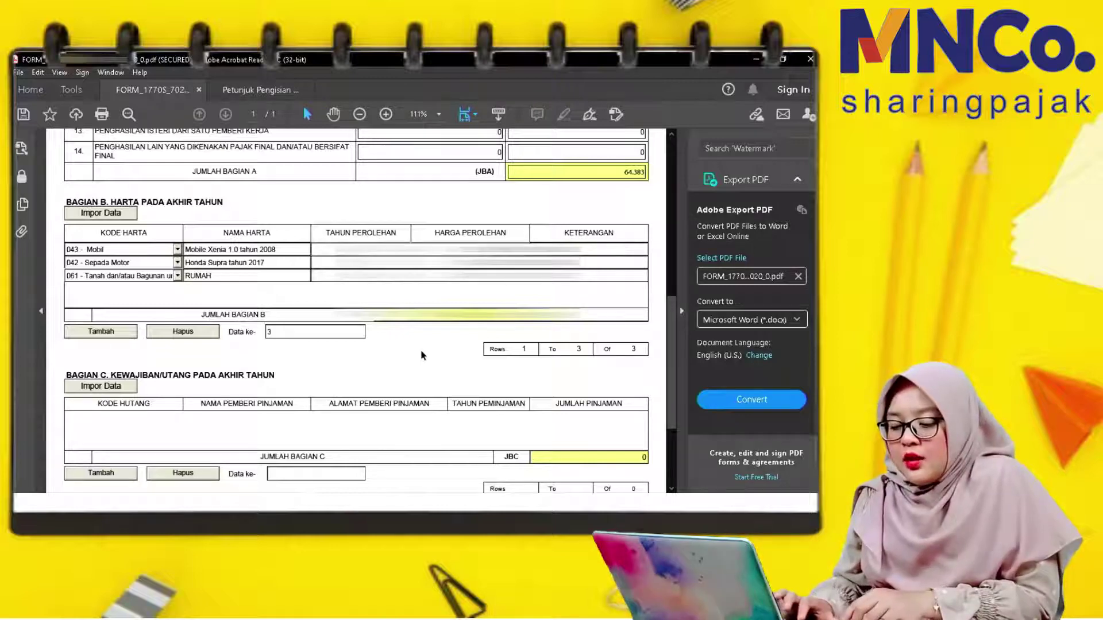
Review Bagian B–D, then view the filling guide's Lampiran Daftar Utang debt code table (101–104).
scroll(667, 406, "down", 3)
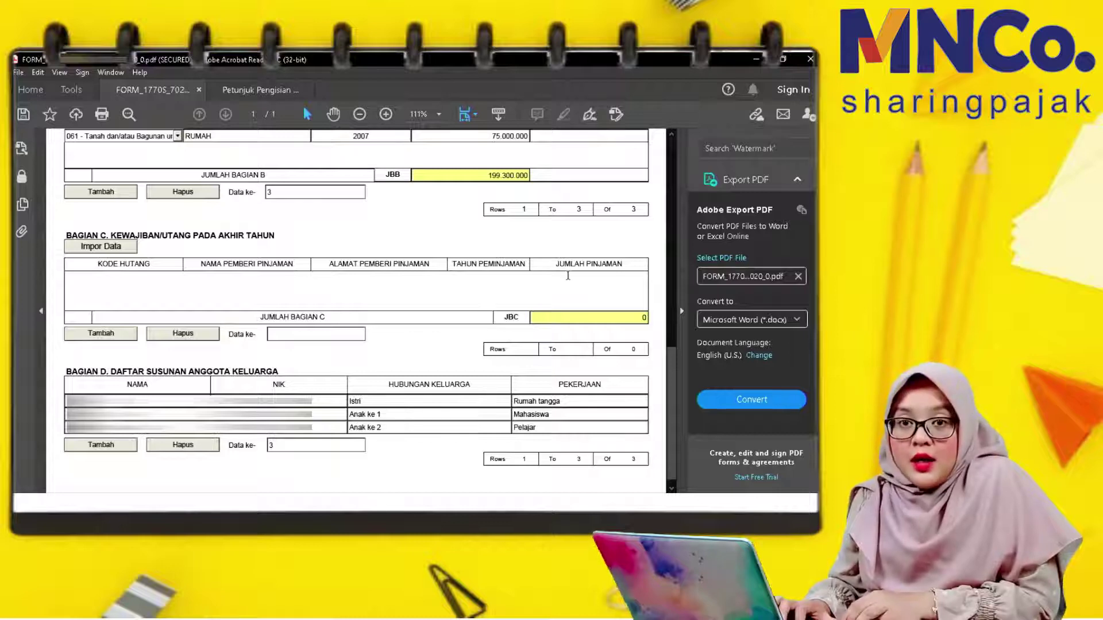
left_click(261, 90)
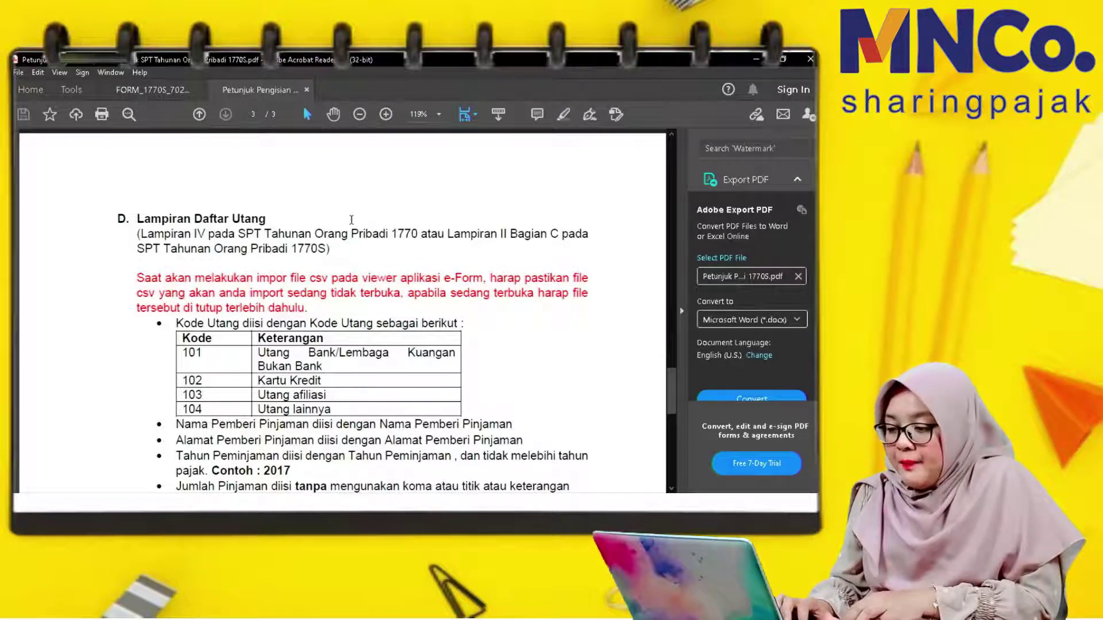
Return to the FORM_1770S e-Form at the top of attachment 1770 S-II.
left_click(154, 90)
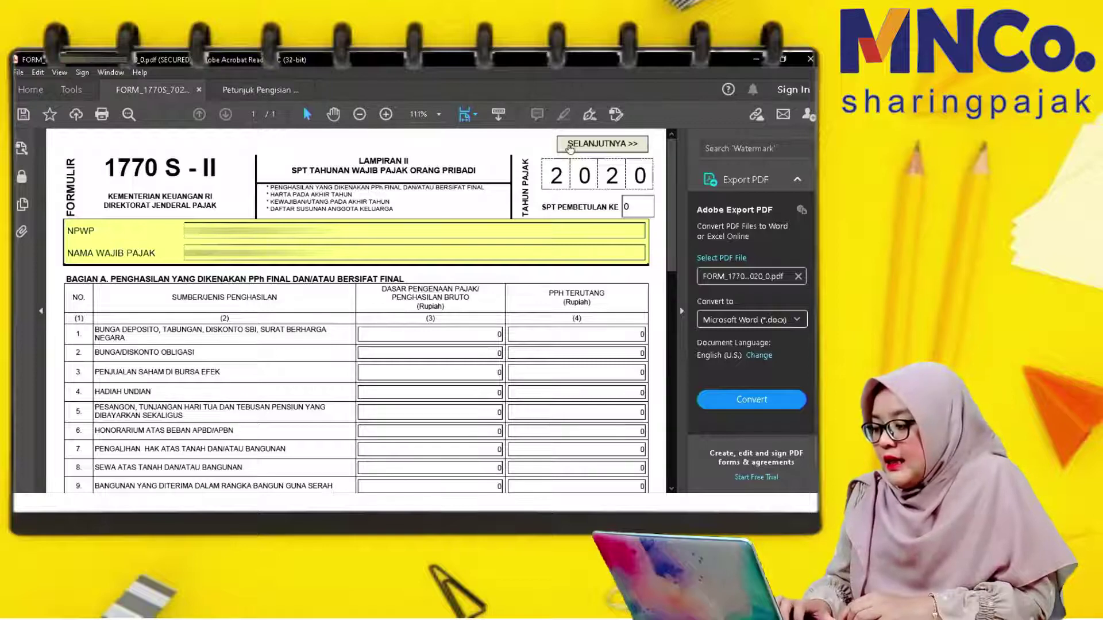
Advance to Lampiran 1770 S-I and check that every Bagian A income row reads 0.
left_click(605, 145)
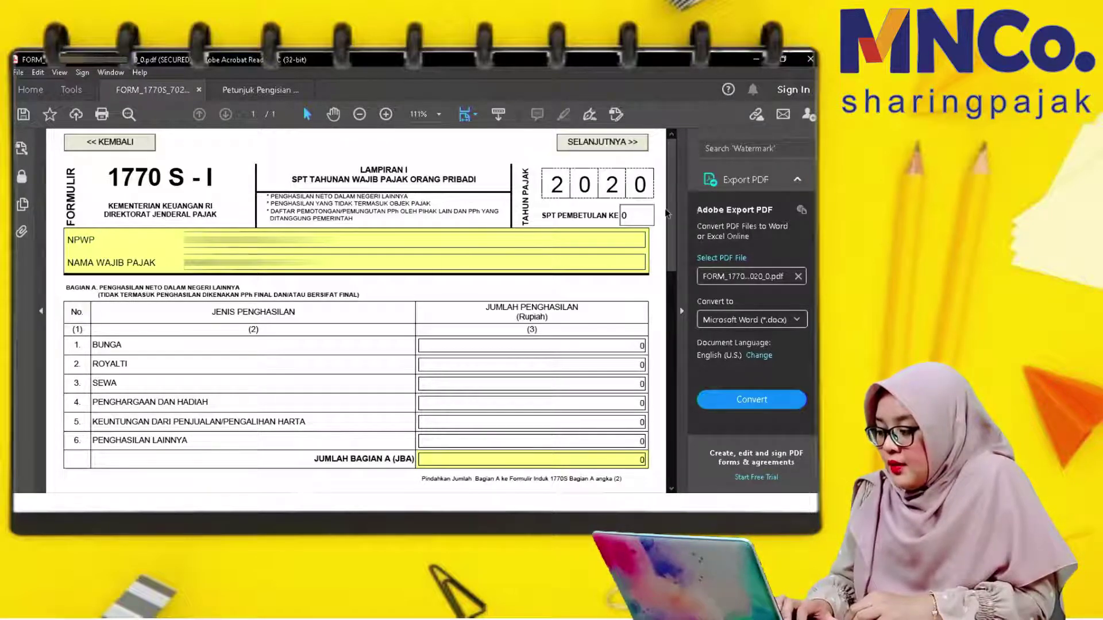
scroll(671, 212, "down", 2)
scroll(671, 221, "down", 3)
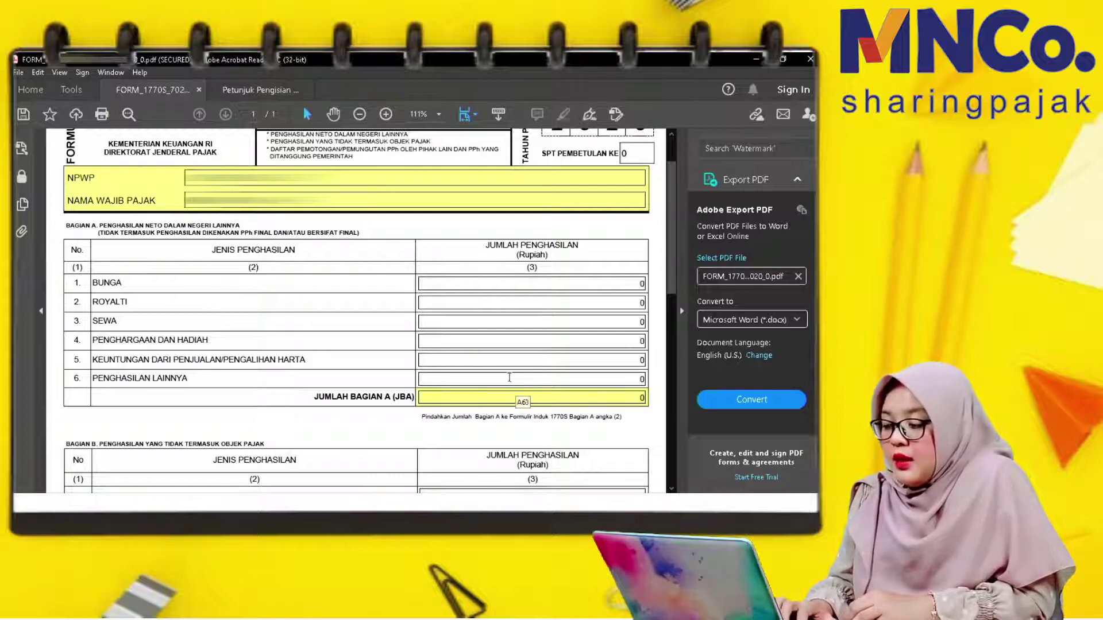
Scroll to Bagian C's withholding list, with its one empty row and JBC total of 0.
left_click_drag(671, 267, 669, 353)
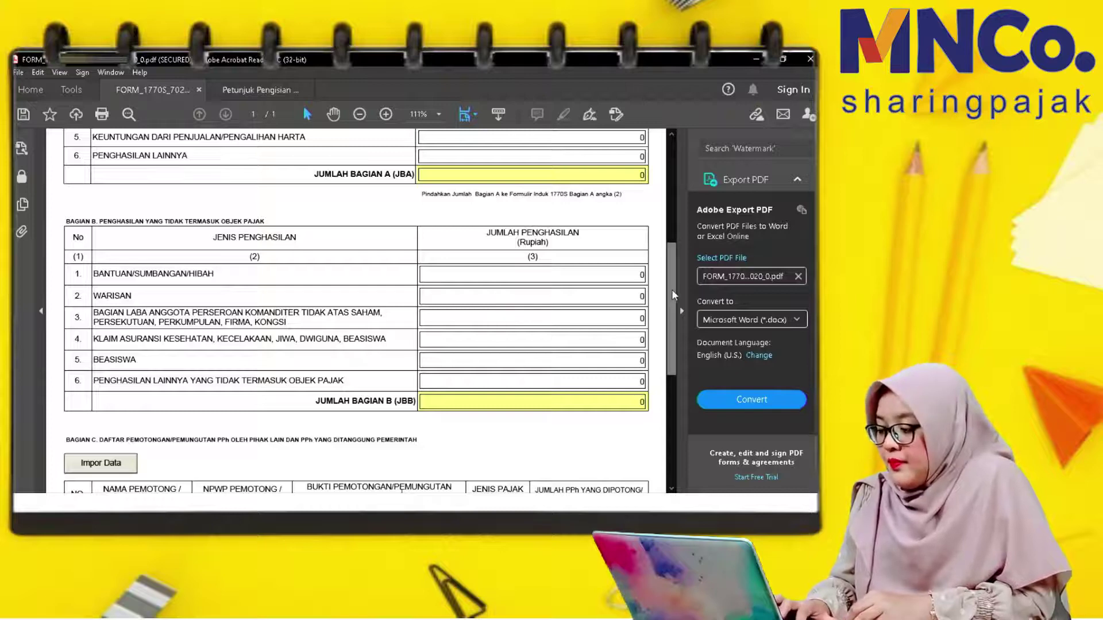
left_click_drag(674, 294, 675, 365)
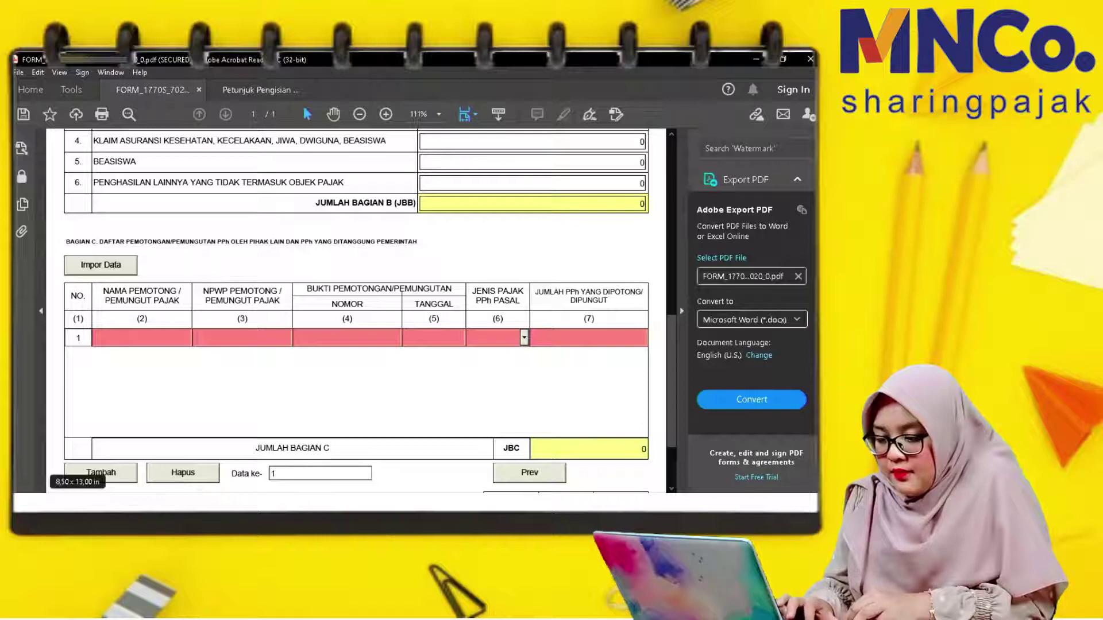
Open the Daftar Bukti Potong OP sample from CONTOH CSV 1770S in Excel and widen column B.
left_click(161, 502)
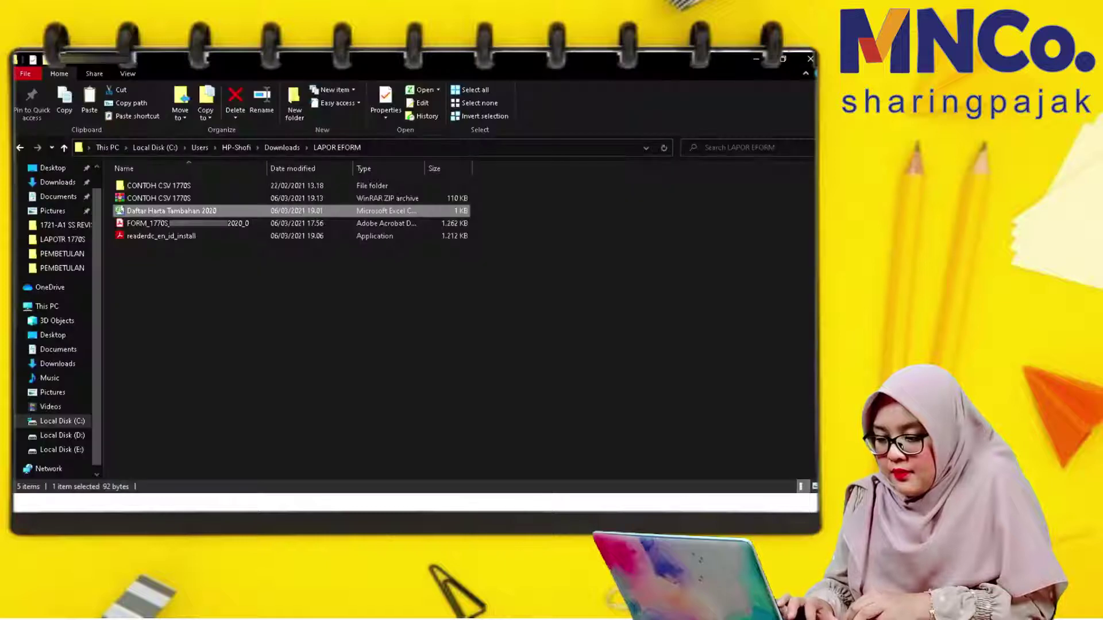
double_click(181, 190)
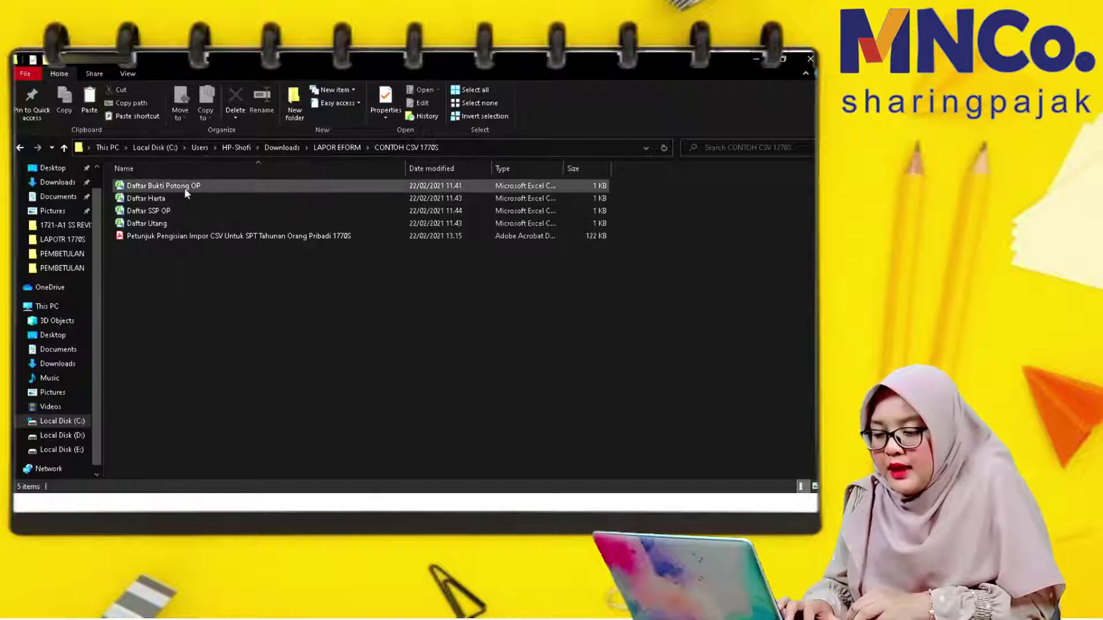
left_click(199, 187)
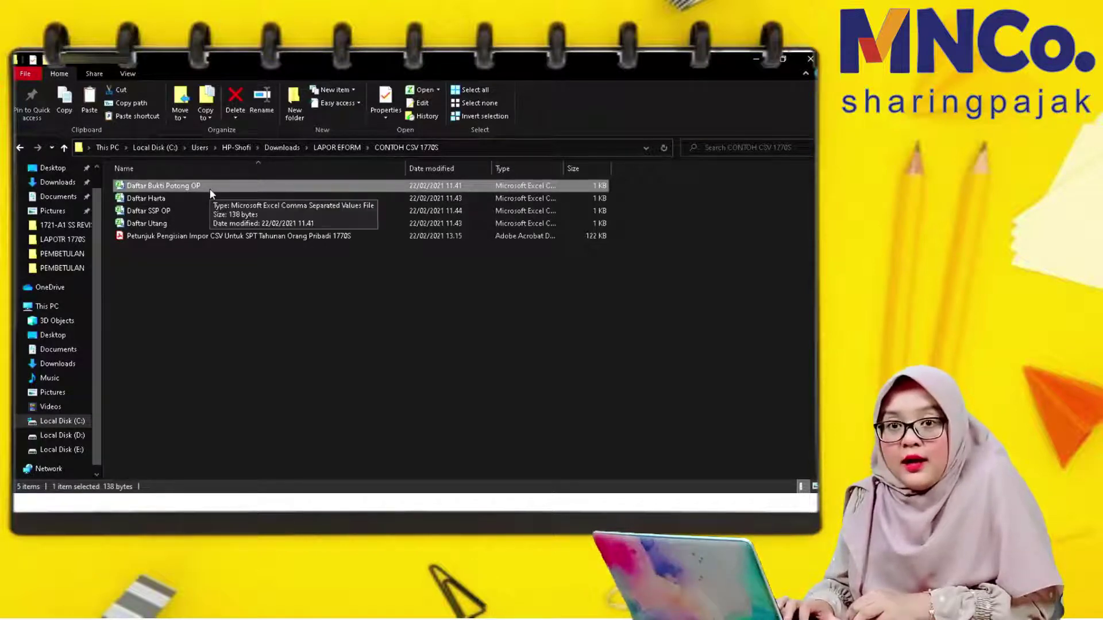
double_click(210, 188)
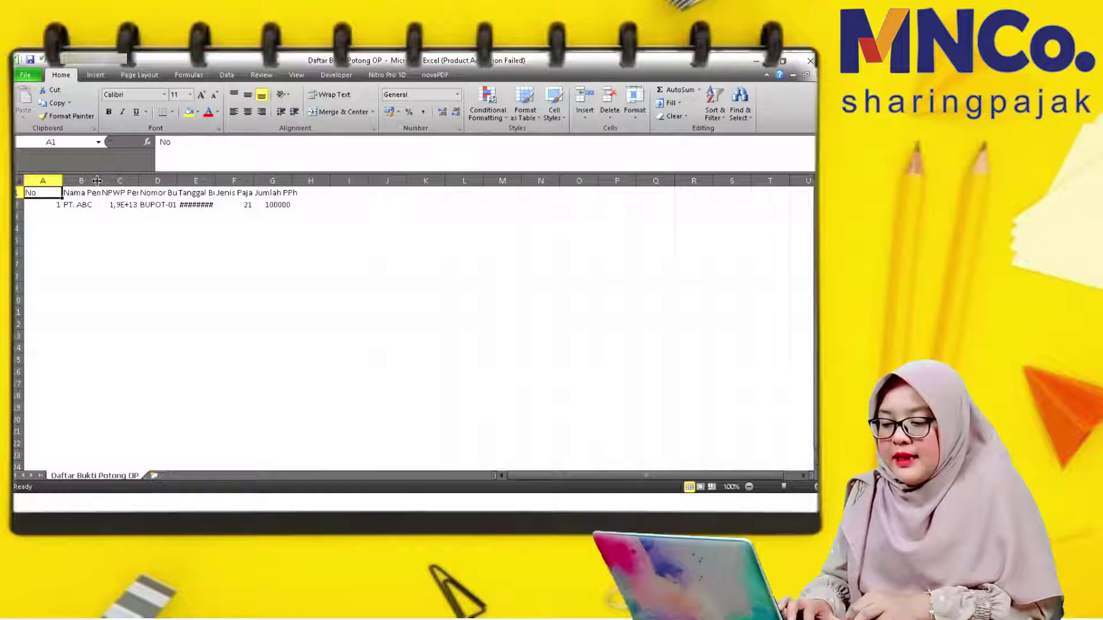
left_click_drag(101, 181, 207, 183)
left_click(117, 205)
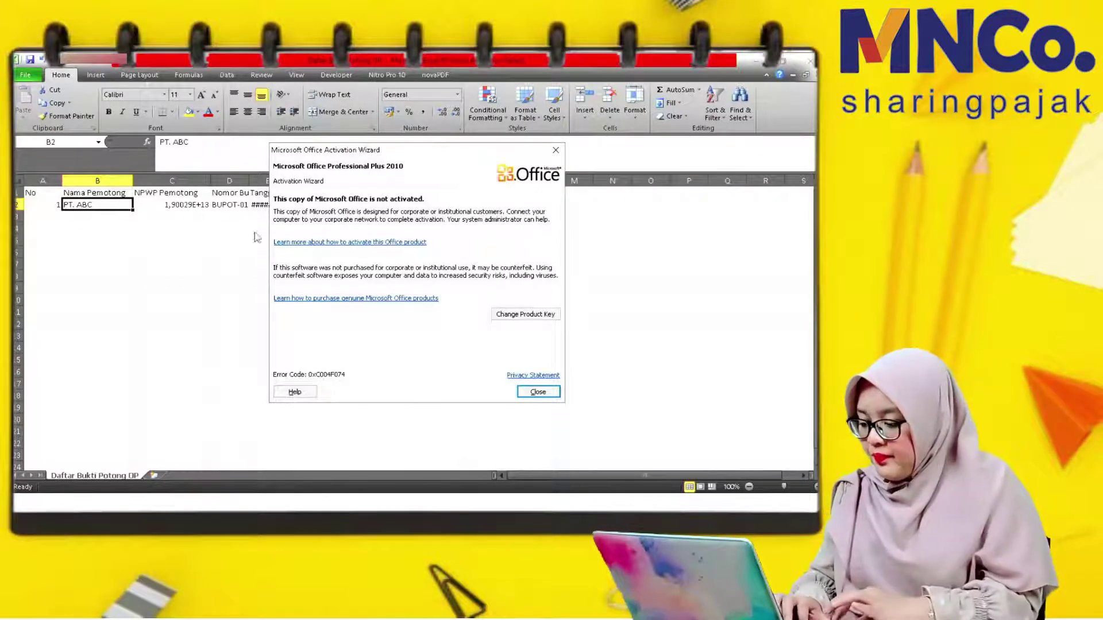
left_click(538, 391)
key("Right")
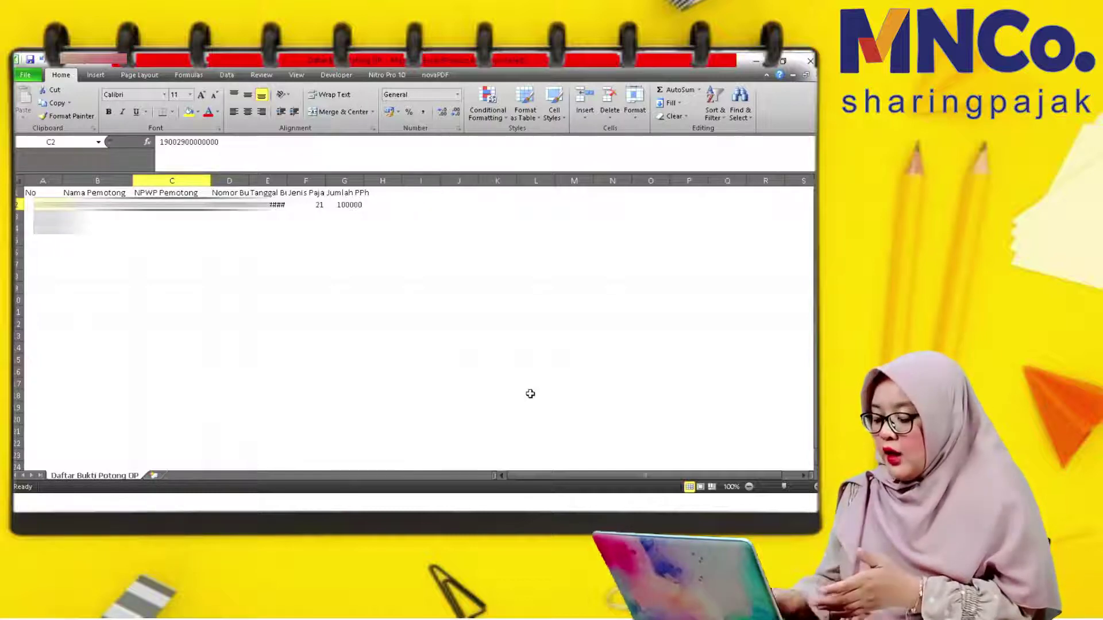
type("'01")
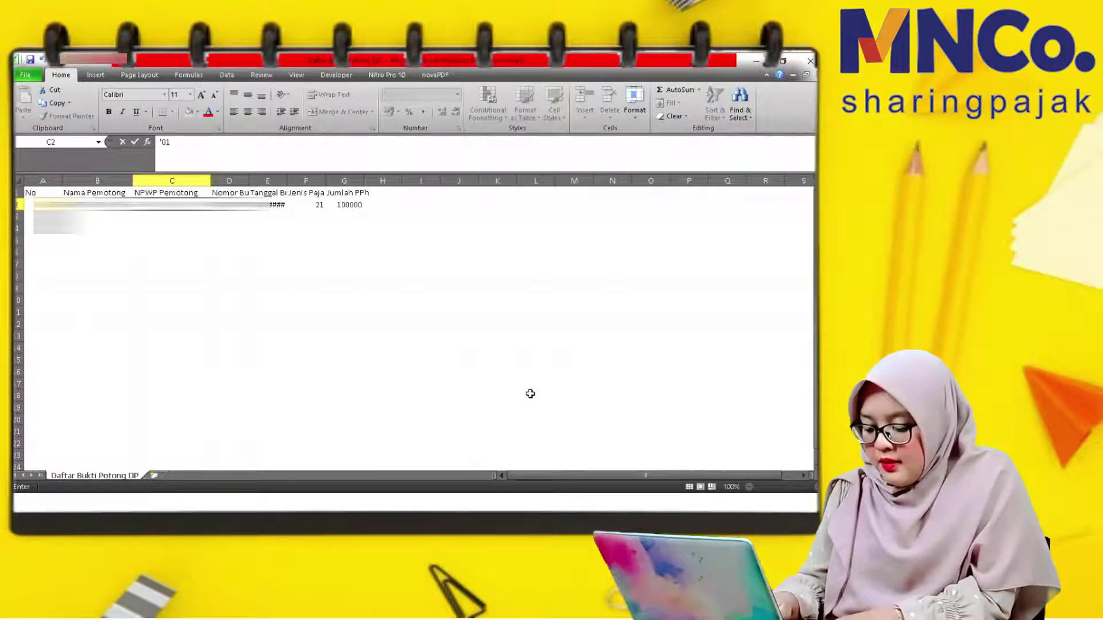
key("Tab")
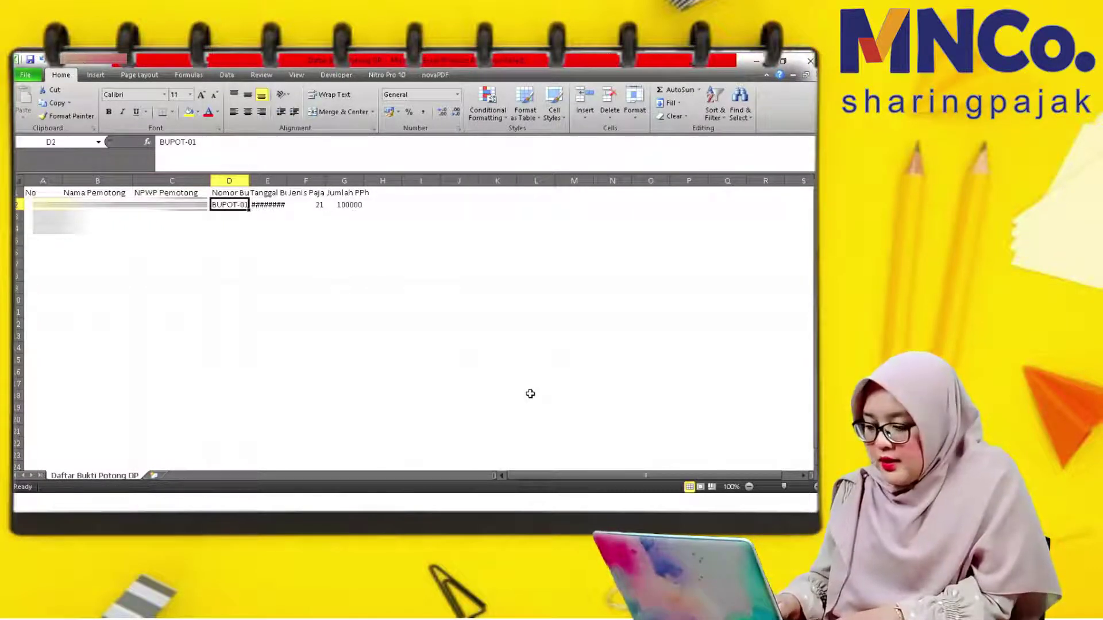
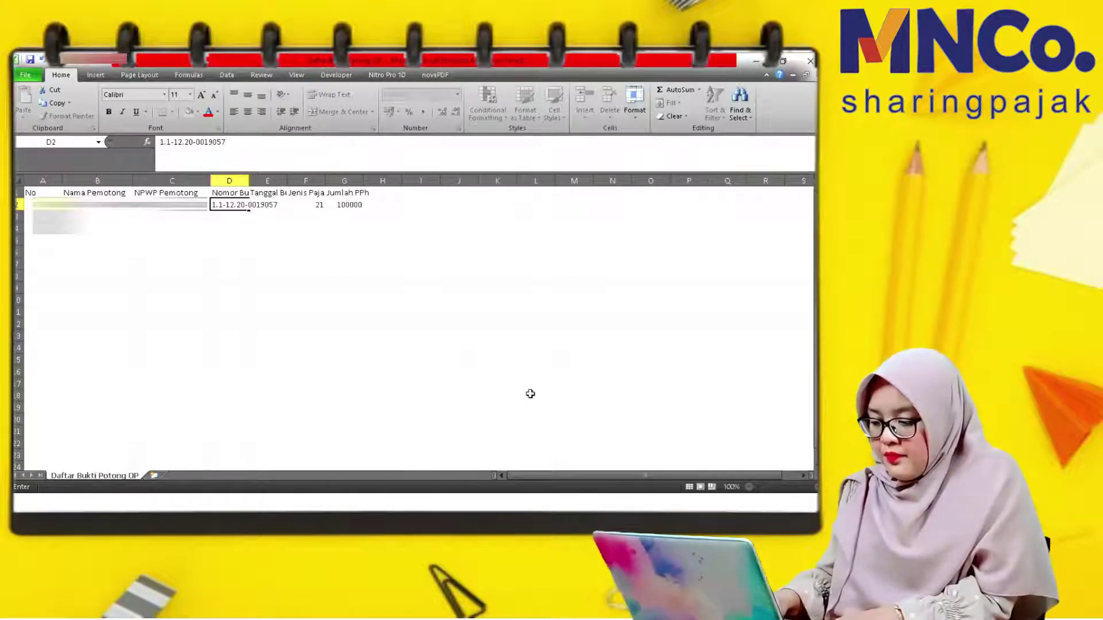
key("Return")
Enter date 31/12/2020 in E2 and PPh 22120000 in G2, widening columns D–F.
key("Up")
key("Right")
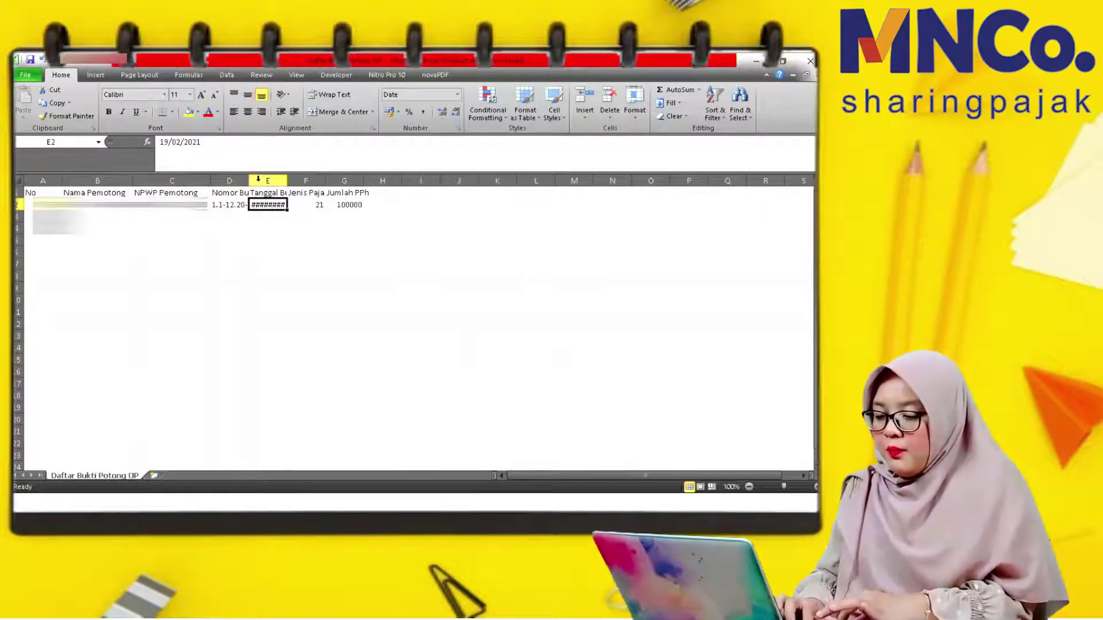
double_click(288, 180)
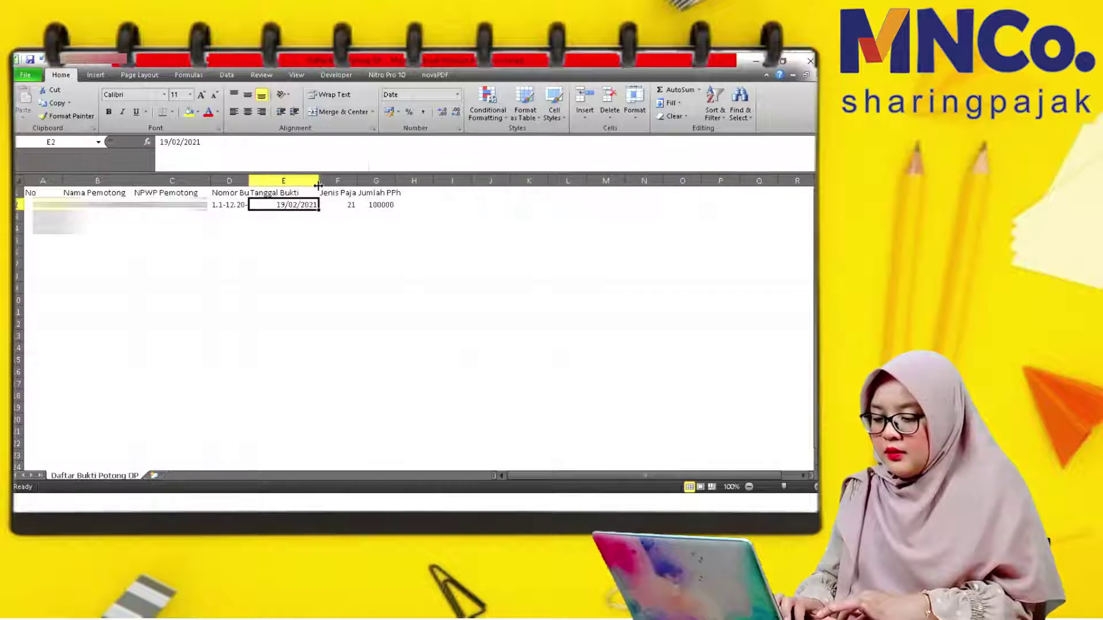
double_click(249, 180)
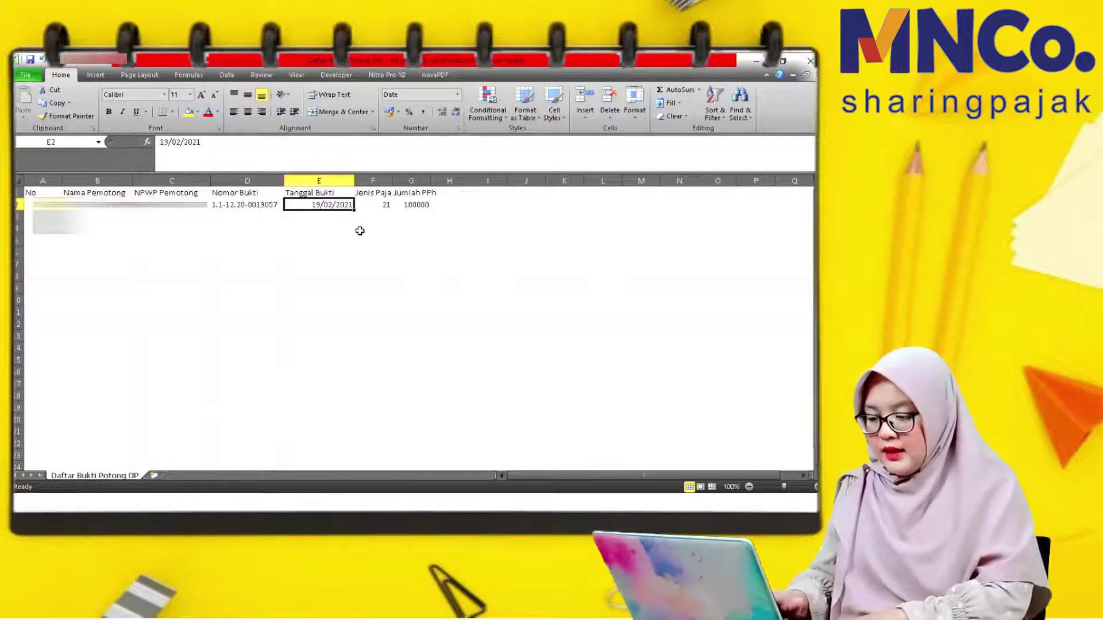
type("31/")
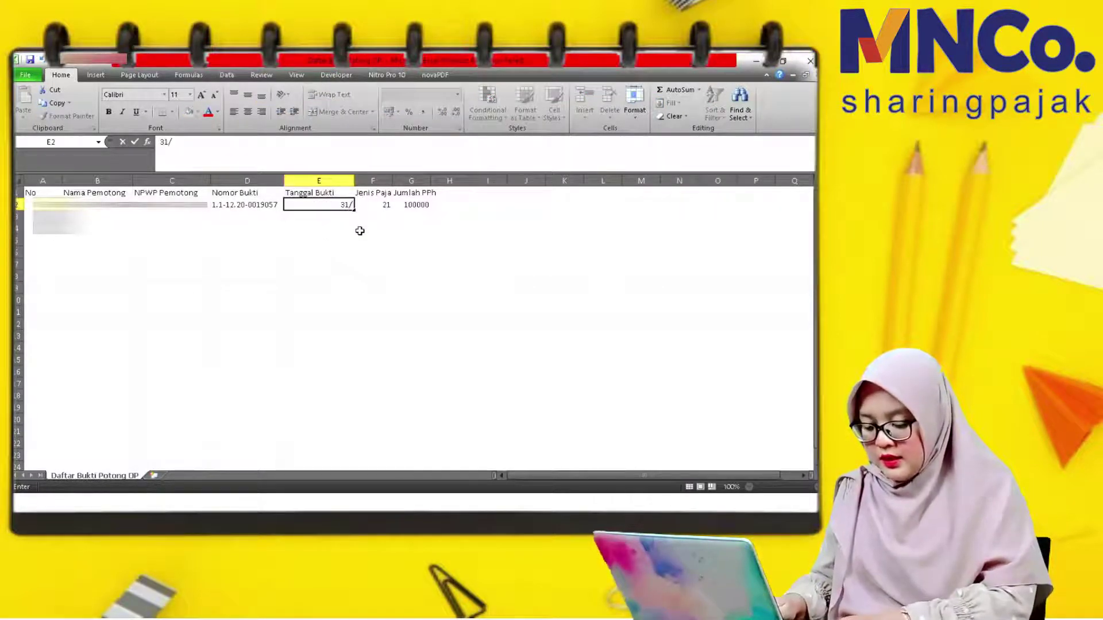
type("12/2020")
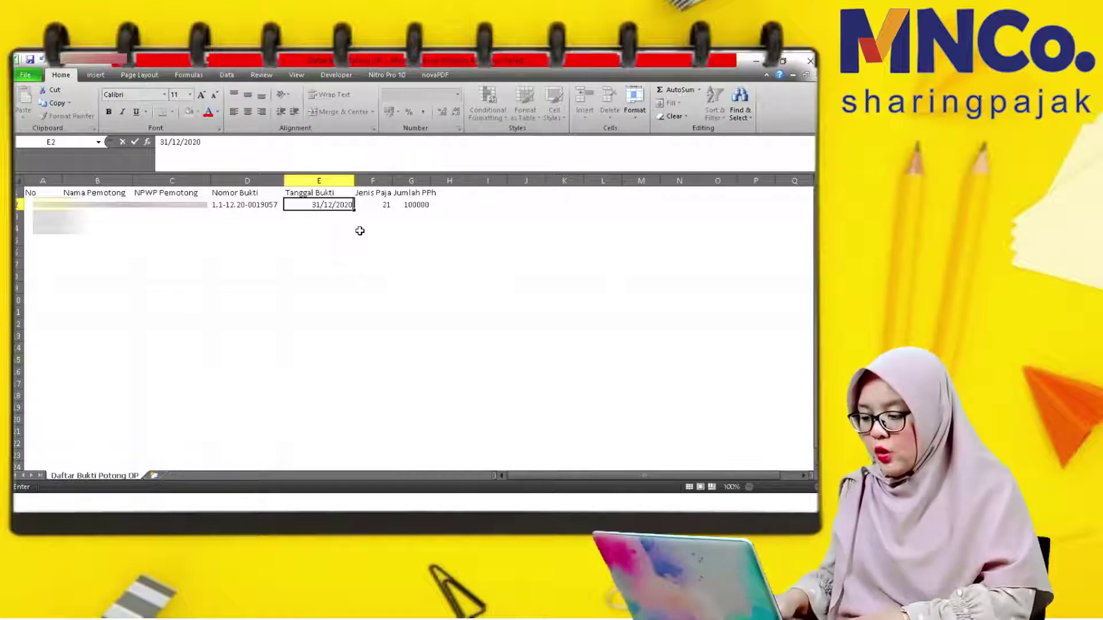
key("Tab")
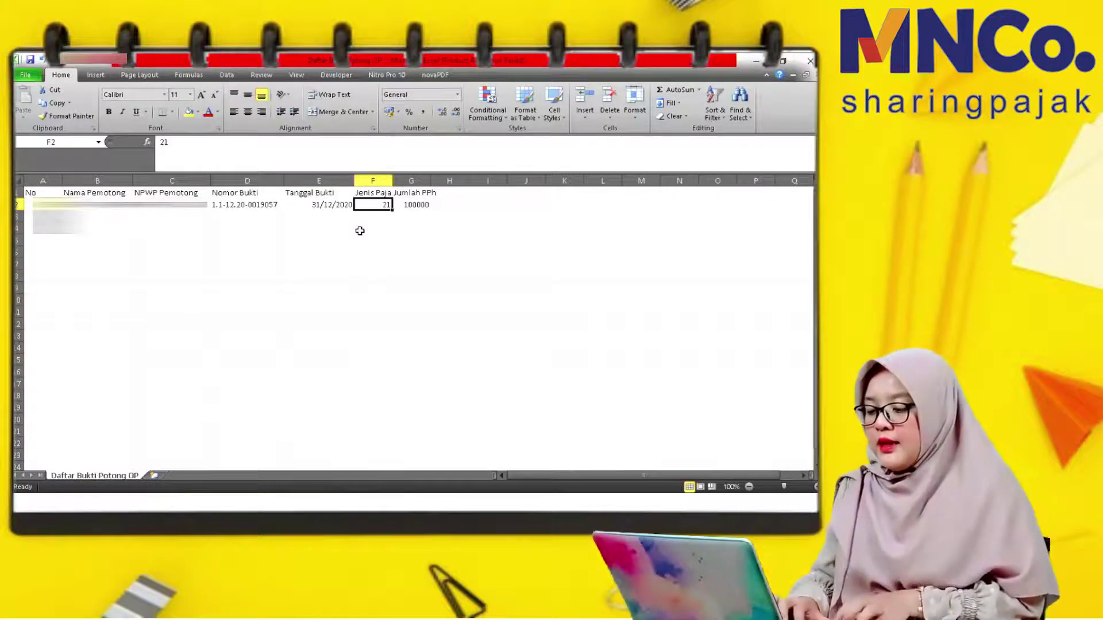
left_click_drag(392, 181, 478, 180)
left_click(457, 205)
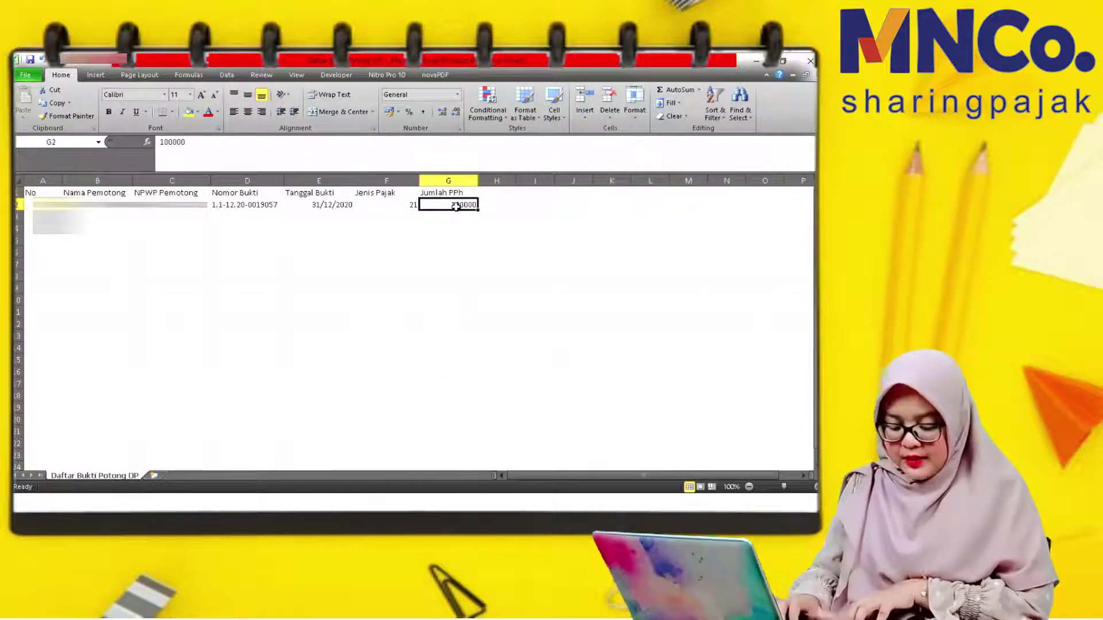
type("22120000")
key("Return")
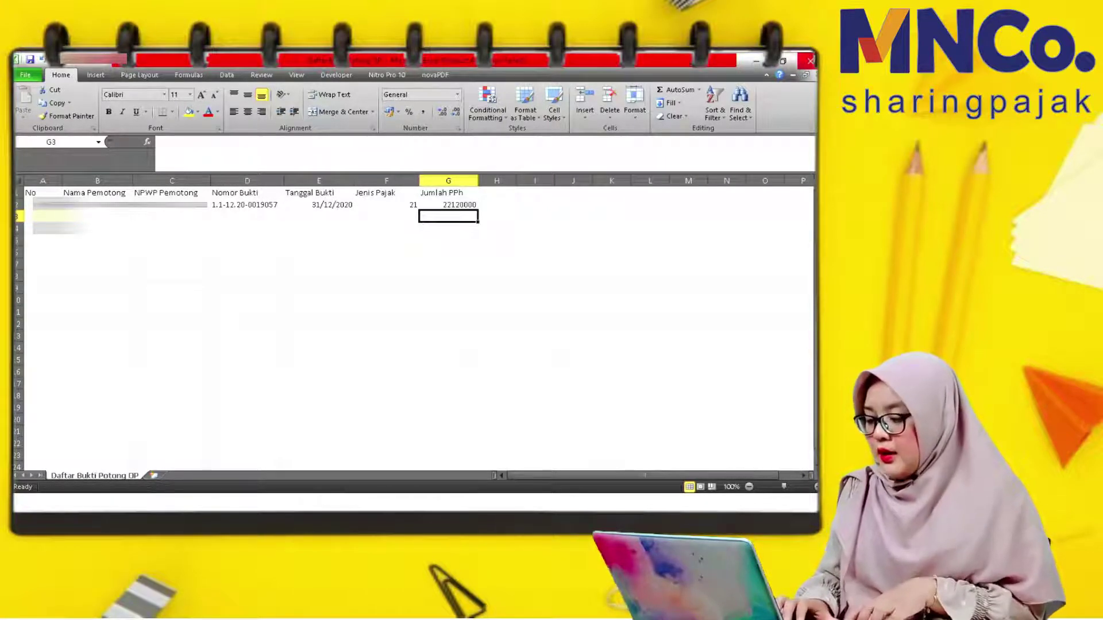
Save the sheet as CSV 'Daftar Bukti Potong OP 2020' in the LAPOR EFORM folder and close Excel.
left_click(810, 61)
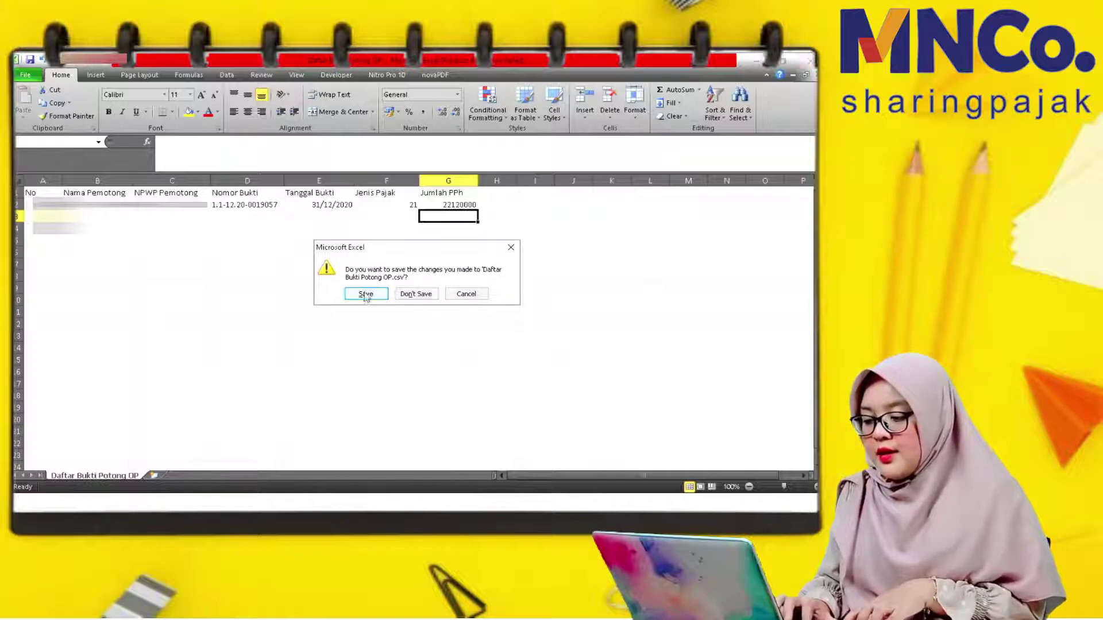
left_click(366, 294)
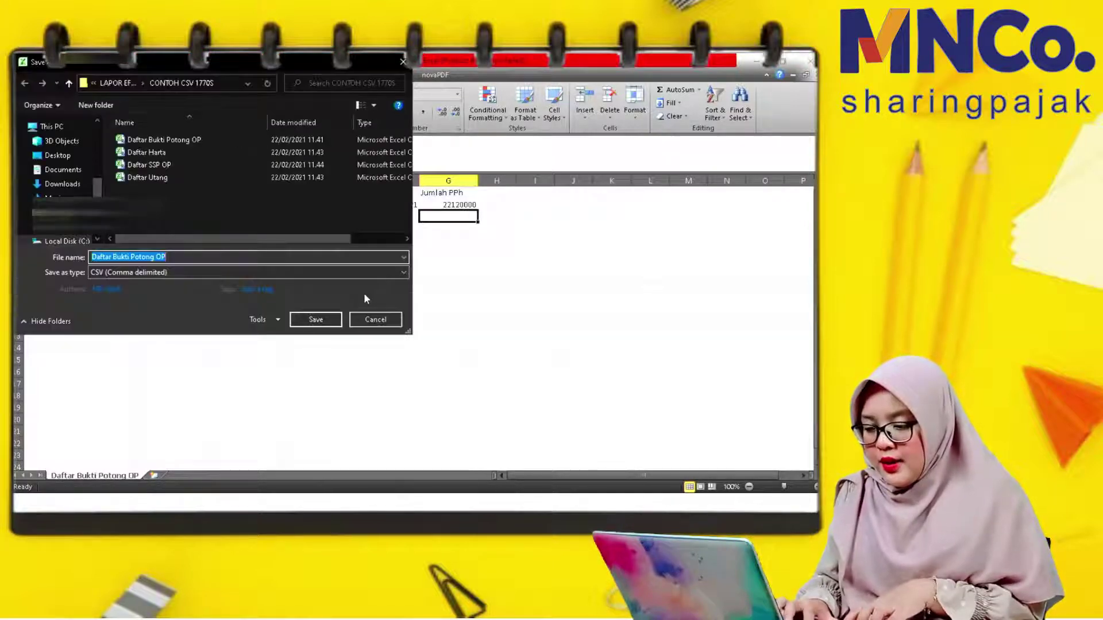
left_click(123, 85)
left_click(176, 257)
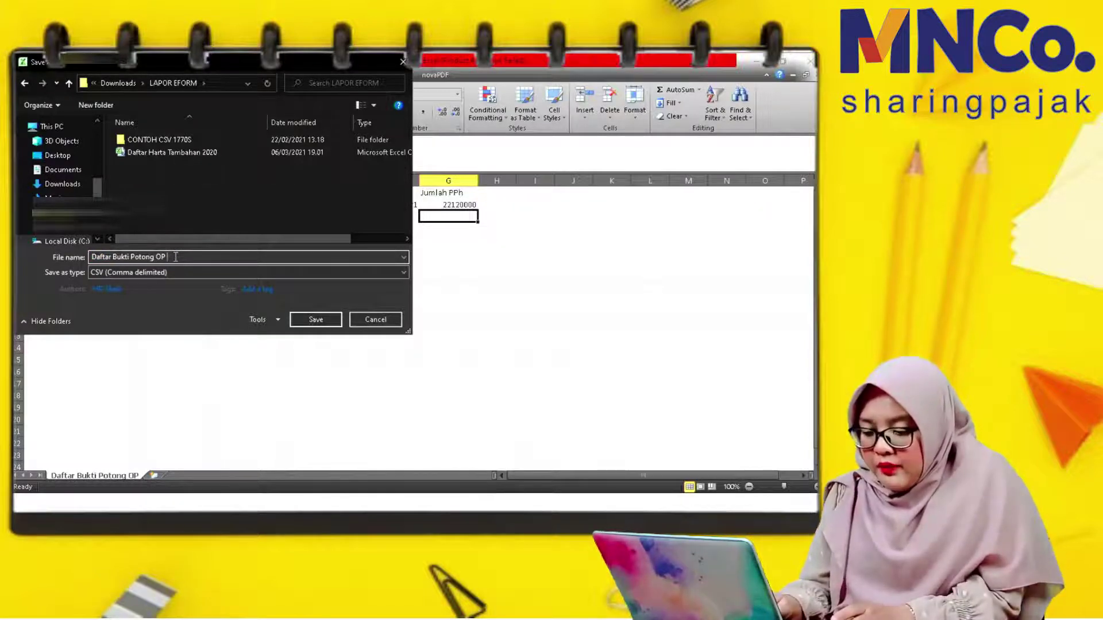
type("2020")
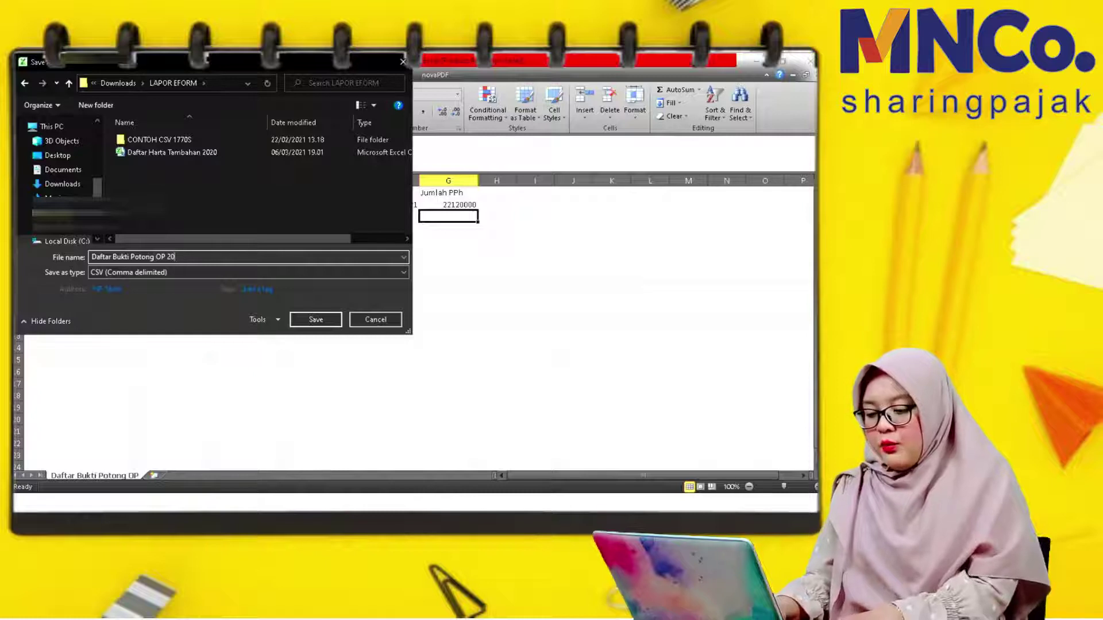
left_click(309, 321)
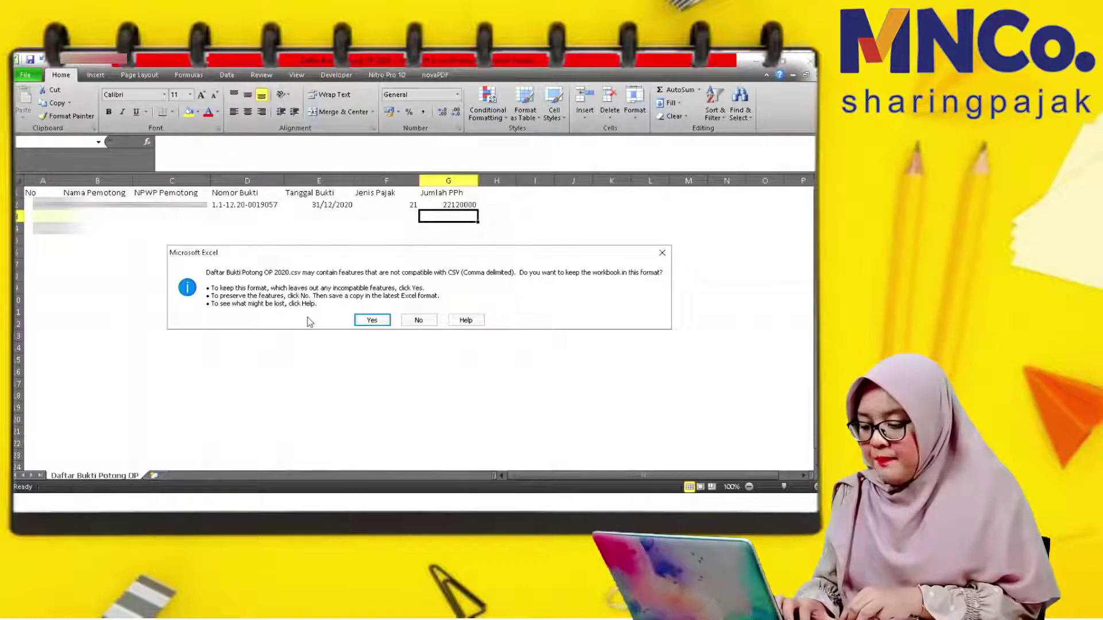
left_click(370, 323)
key("alt+Tab")
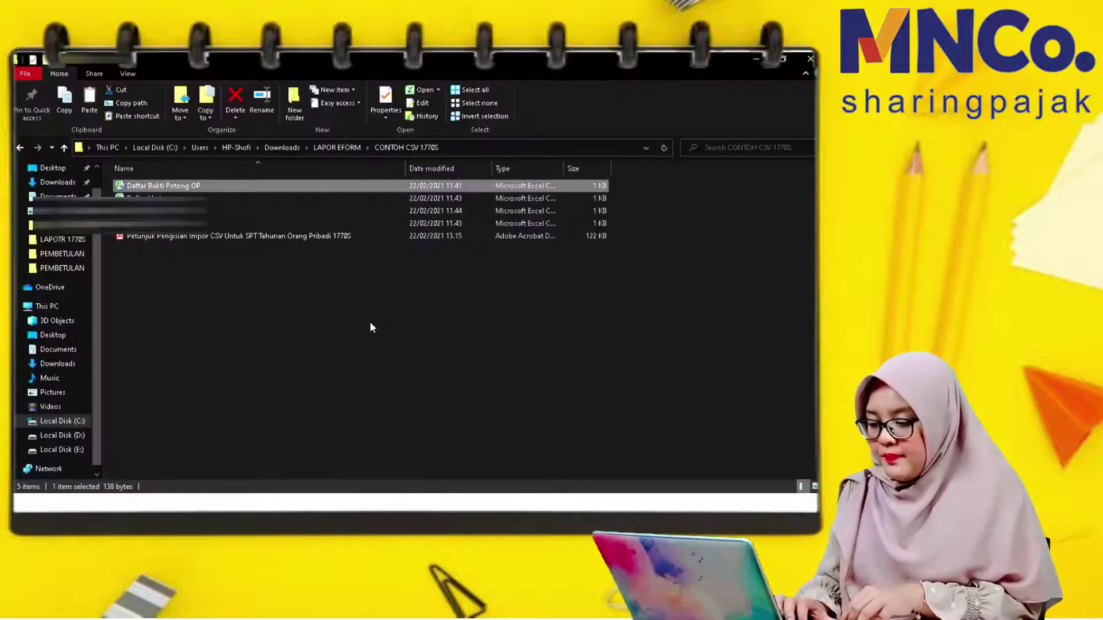
Confirm Daftar Bukti Potong OP 2020 is in LAPOR EFORM, then return to the FORM_1770S window.
left_click(325, 151)
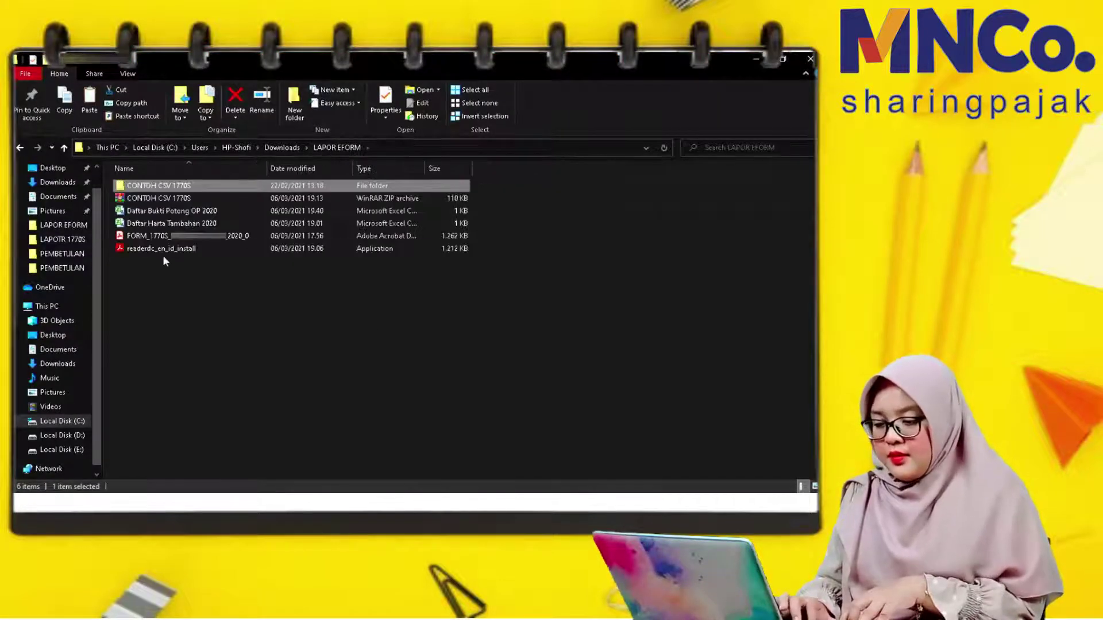
left_click(187, 215)
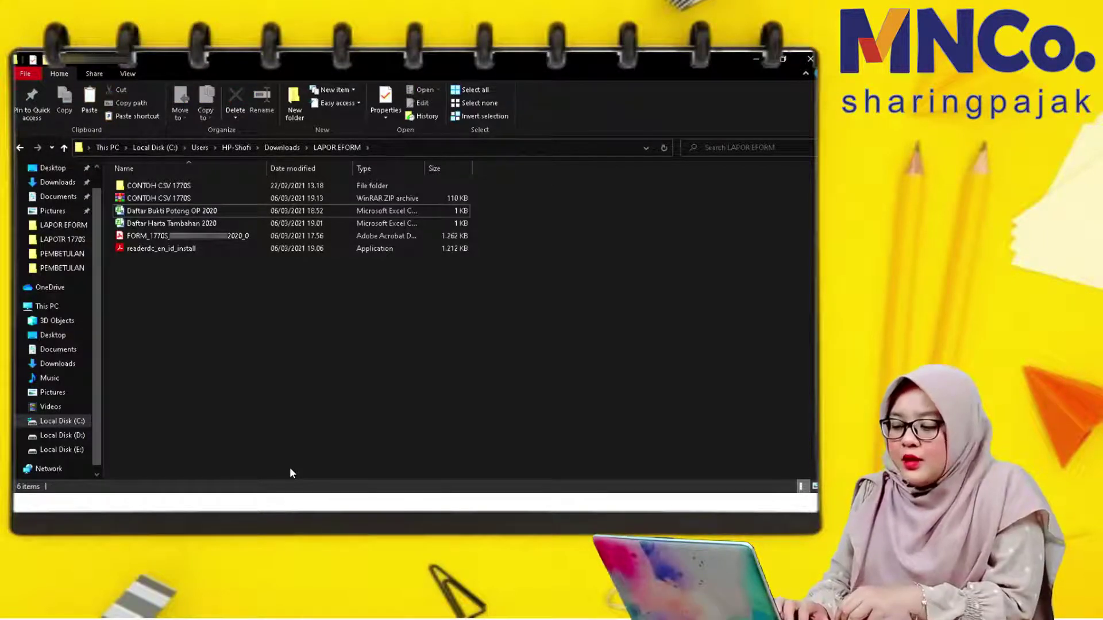
mouse_move(305, 502)
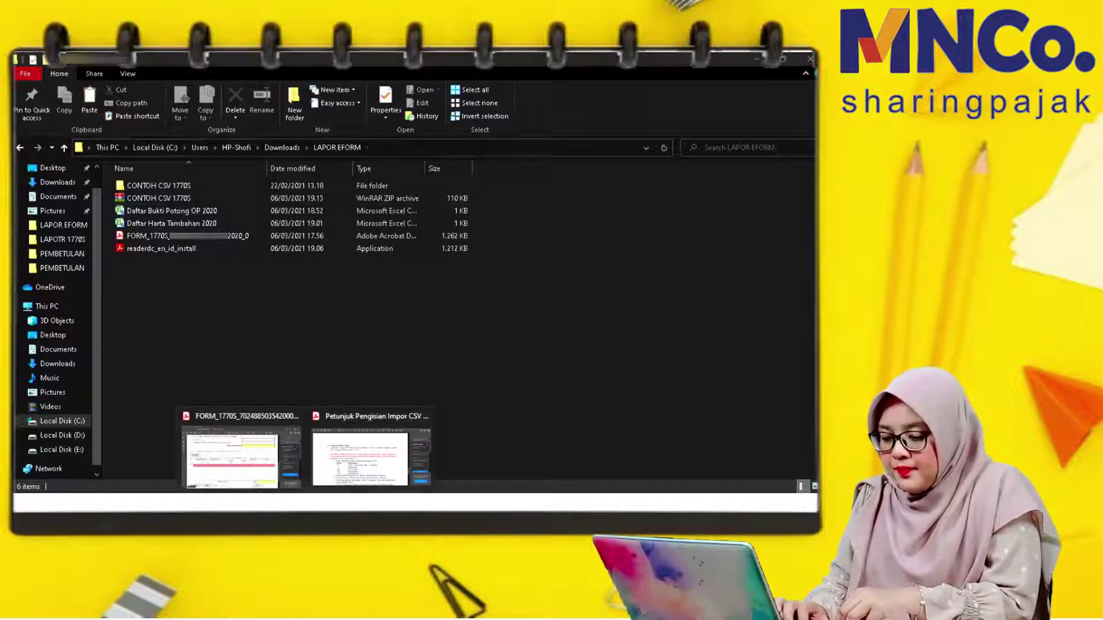
left_click(254, 457)
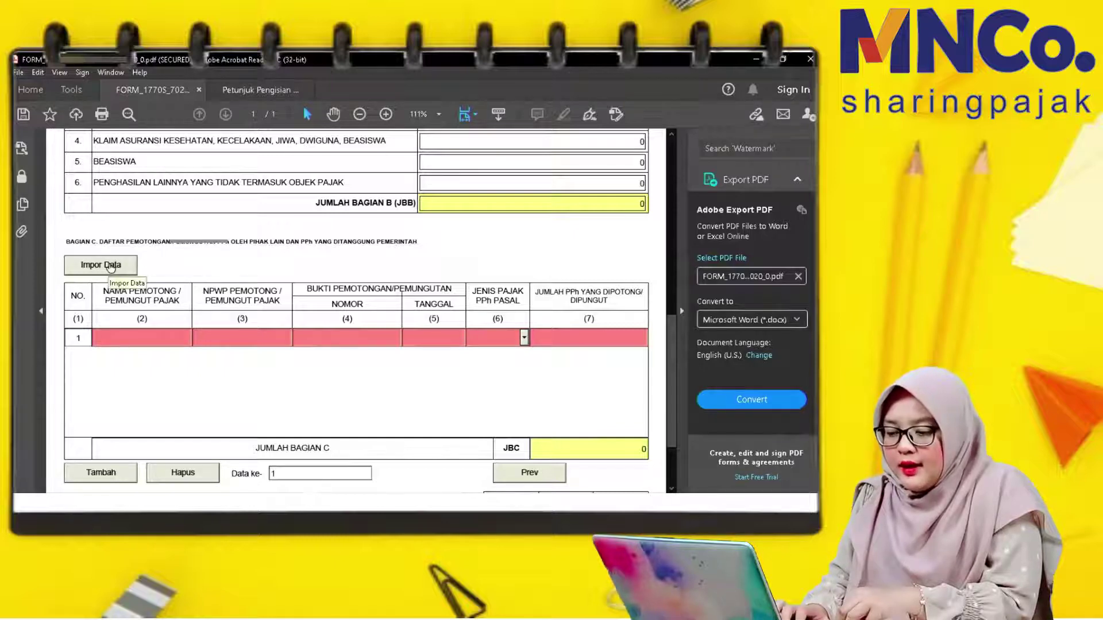
Import Daftar Bukti Potong OP 2020 into Bagian C, adding the 31/12/2020 Pasal 21 slip of 22.120.000.
left_click(112, 270)
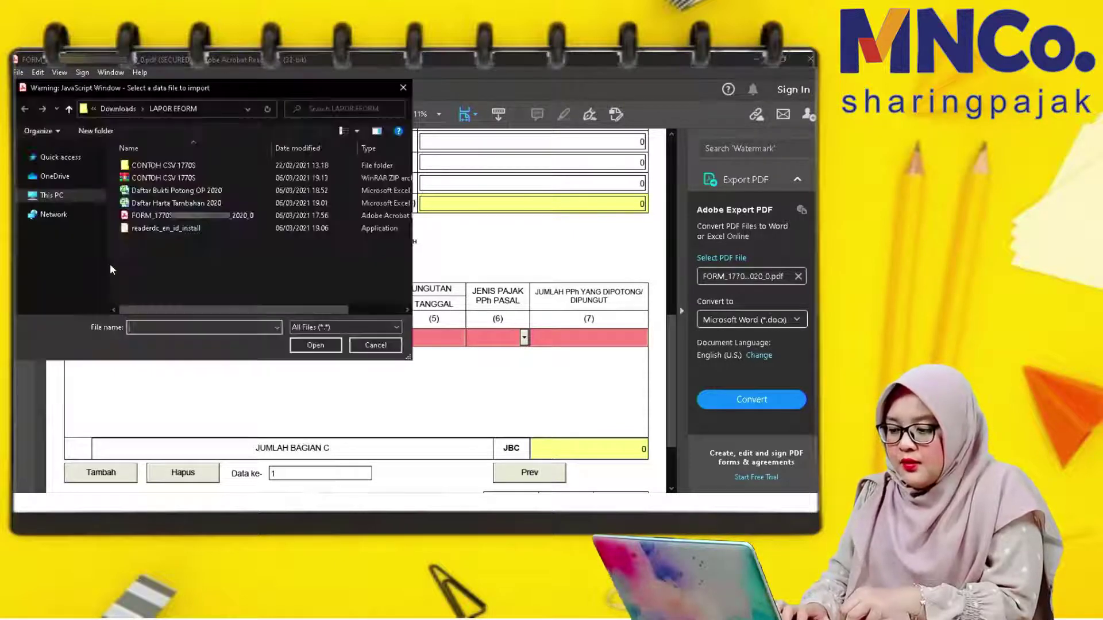
left_click(215, 191)
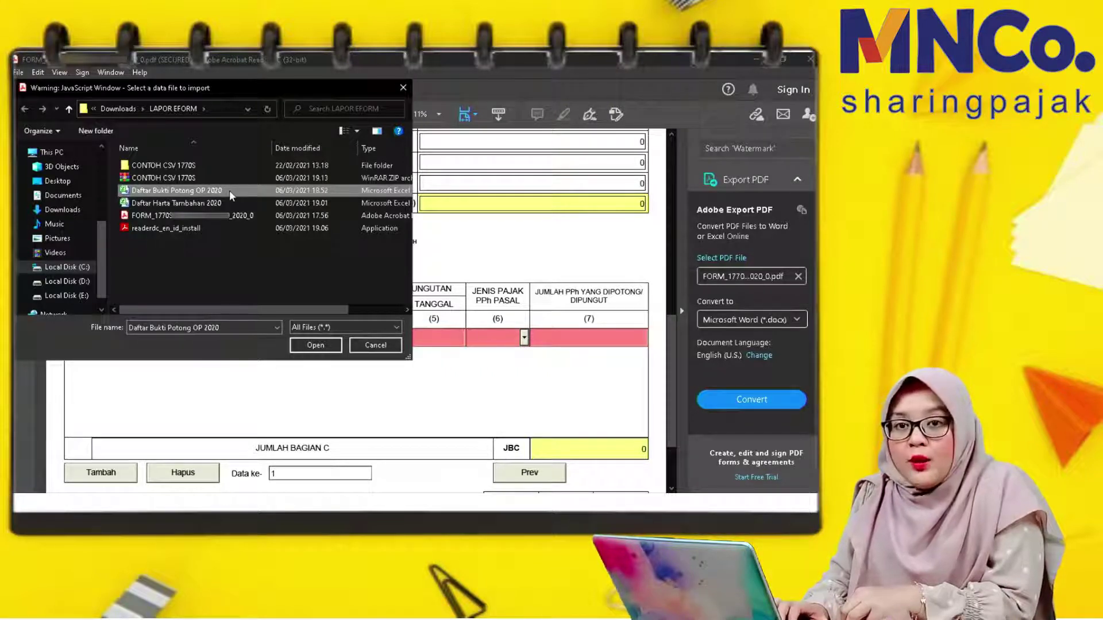
left_click(320, 349)
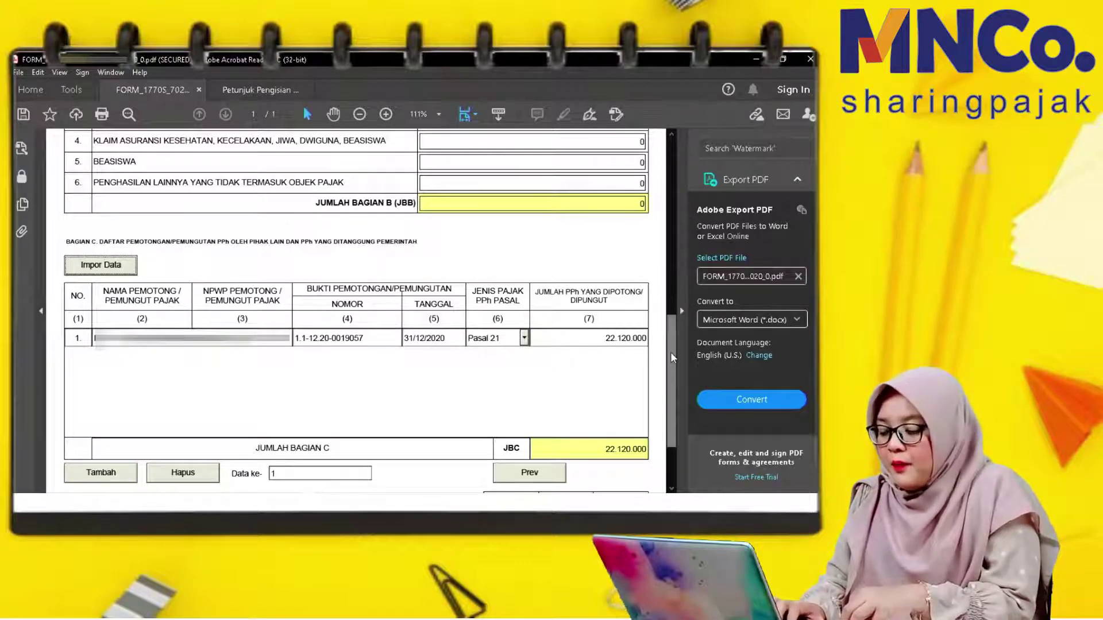
scroll(671, 352, "down", 3)
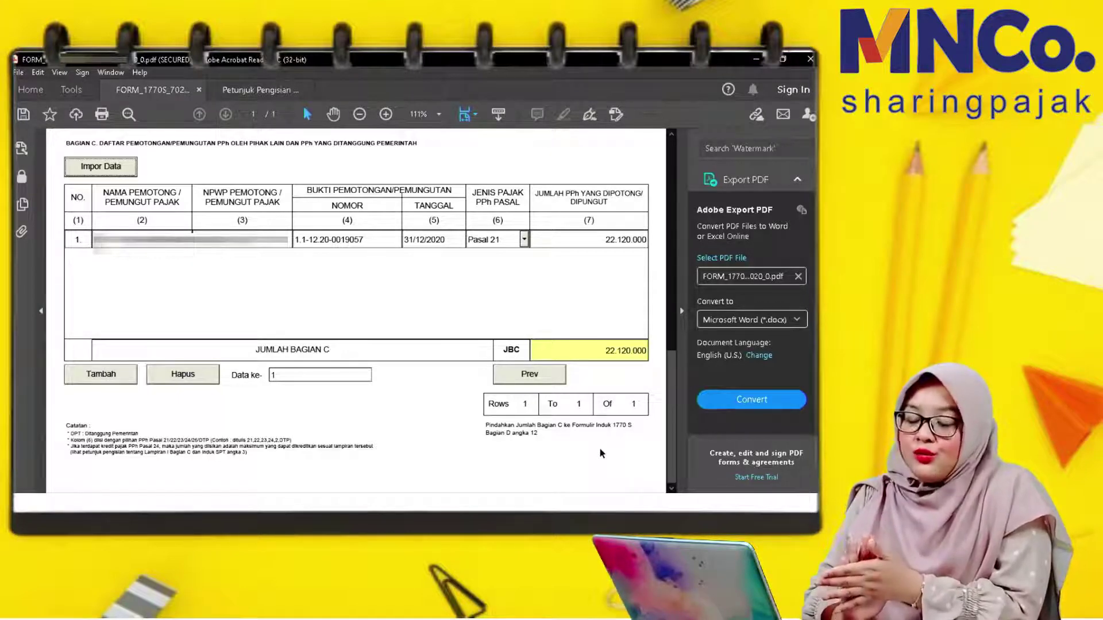
Move on to the main 1770 S form and enter the taxpayer's phone number in NO. TELEPON.
left_click(529, 374)
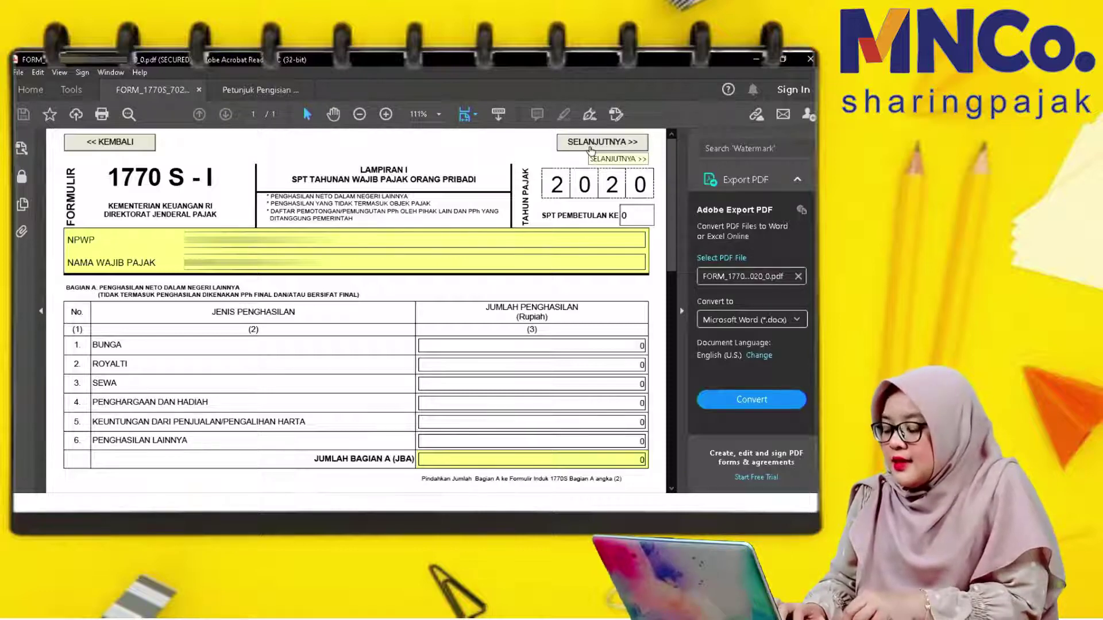
left_click(590, 147)
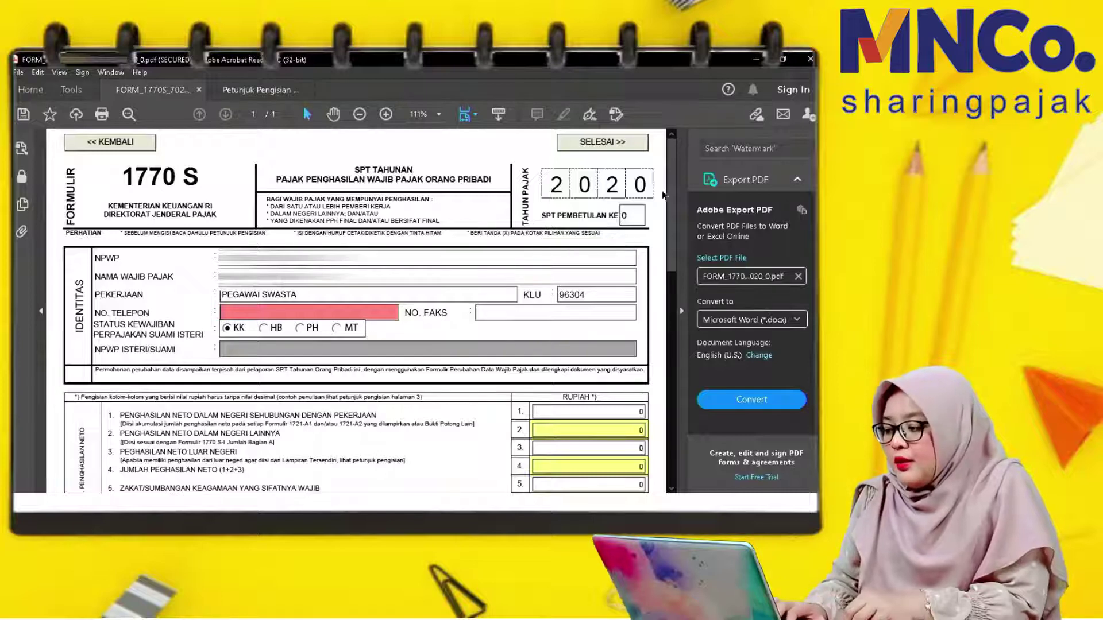
scroll(673, 191, "down", 1)
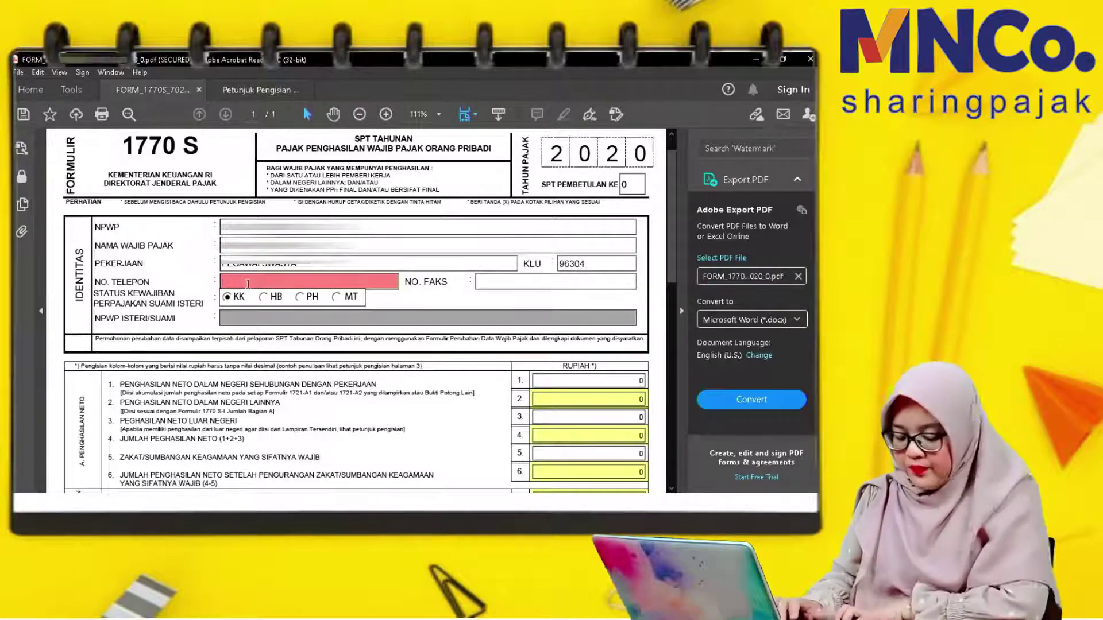
type("81")
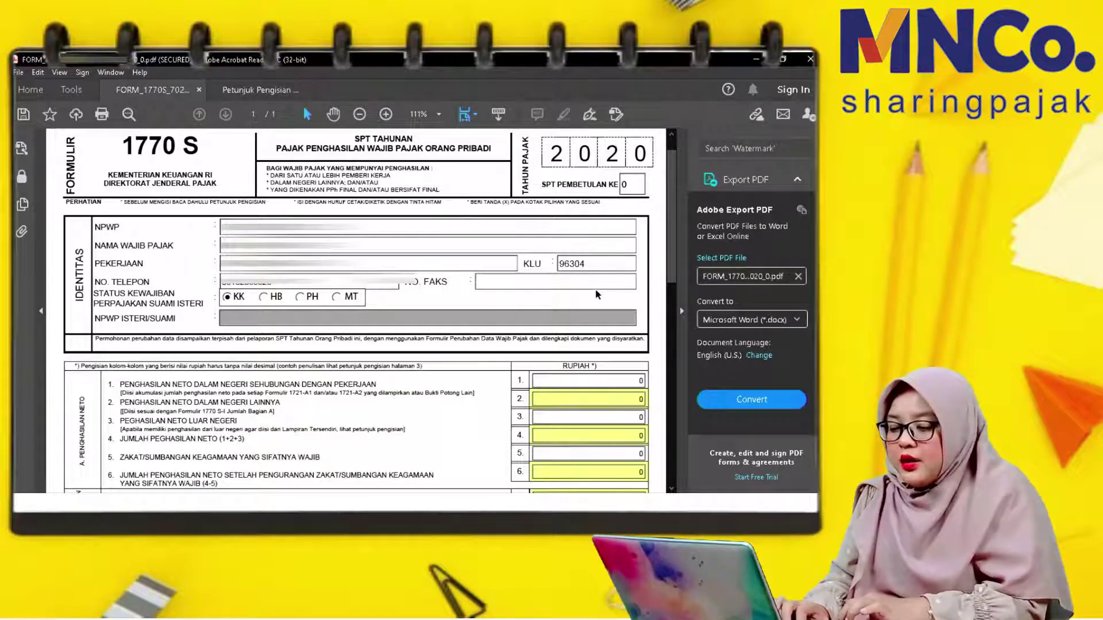
scroll(676, 299, "down", 3)
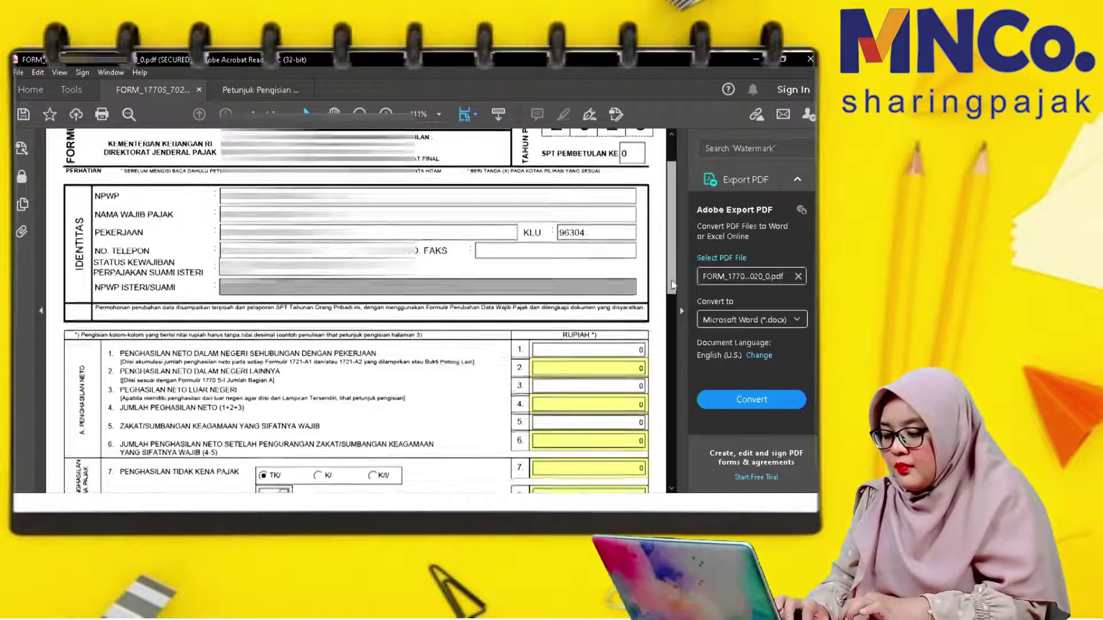
scroll(673, 306, "down", 1)
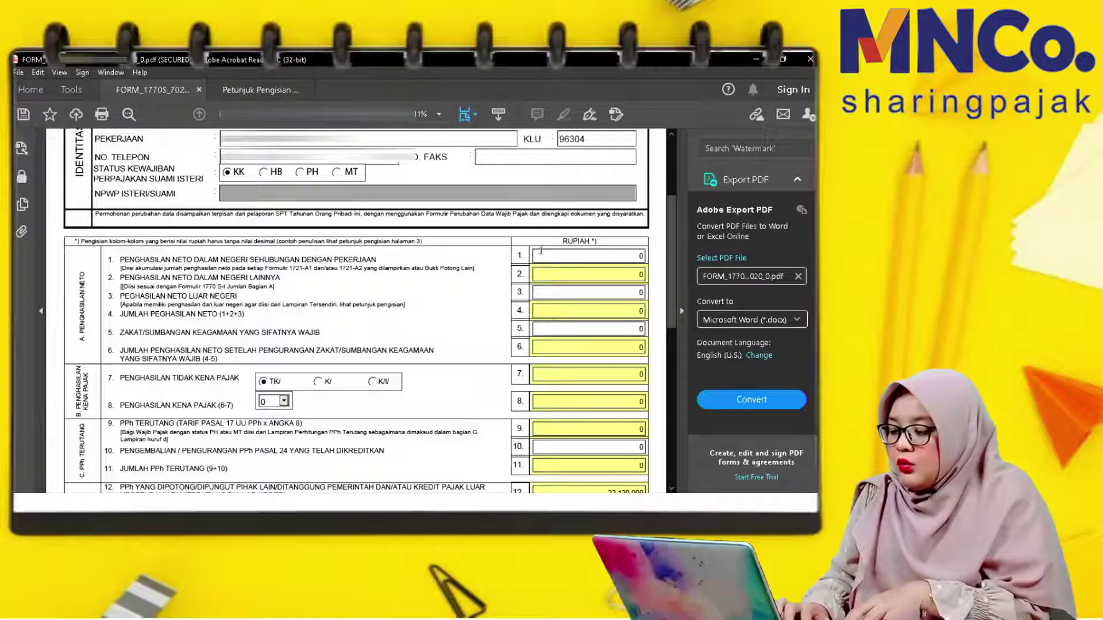
Enter net income 248.300.772 on line 1 and set status K/2, giving PTKP 67.500.000.
left_click_drag(598, 255, 661, 259)
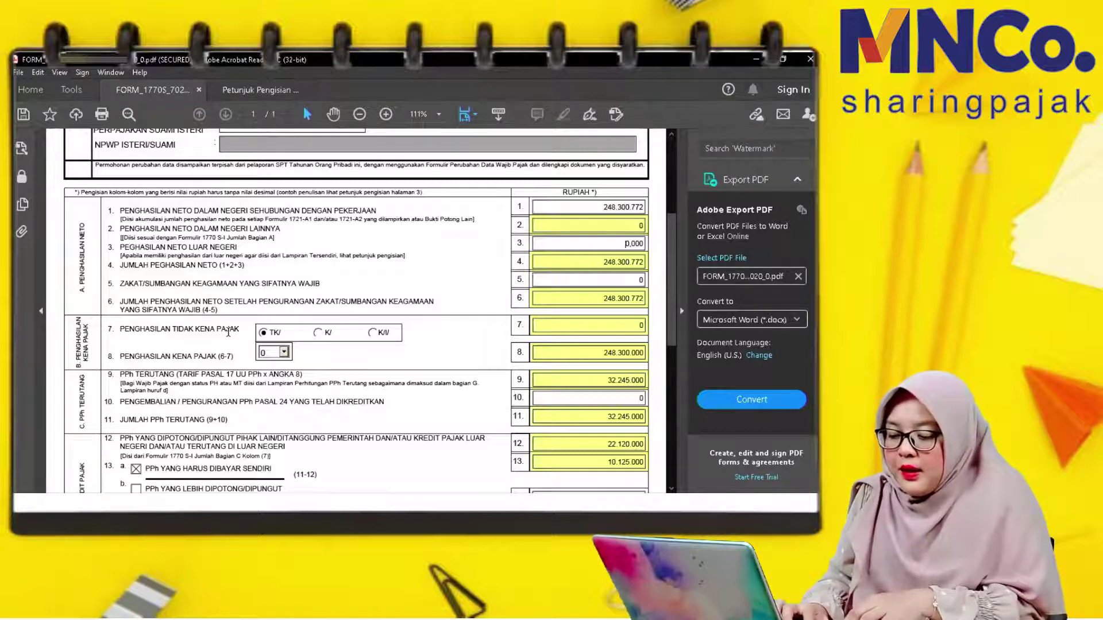
left_click(319, 333)
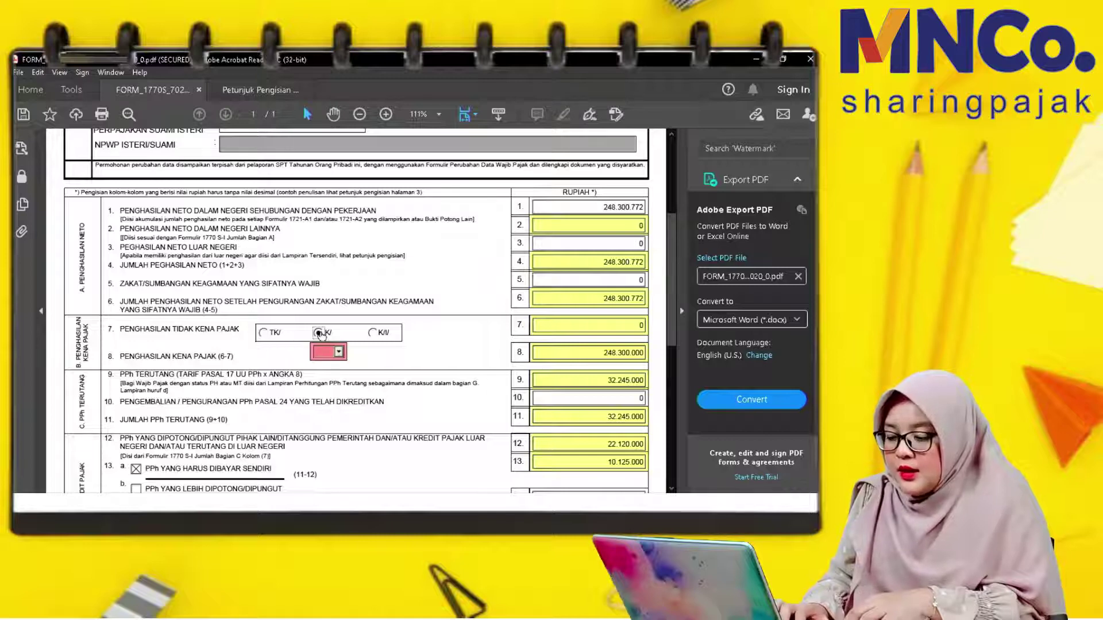
left_click(340, 352)
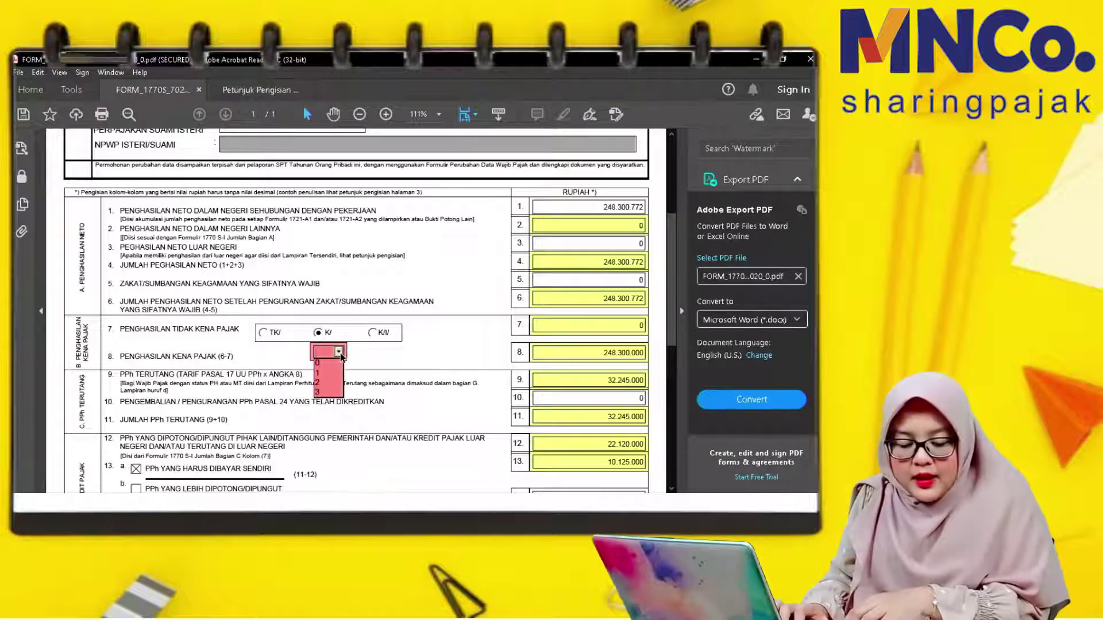
left_click(326, 382)
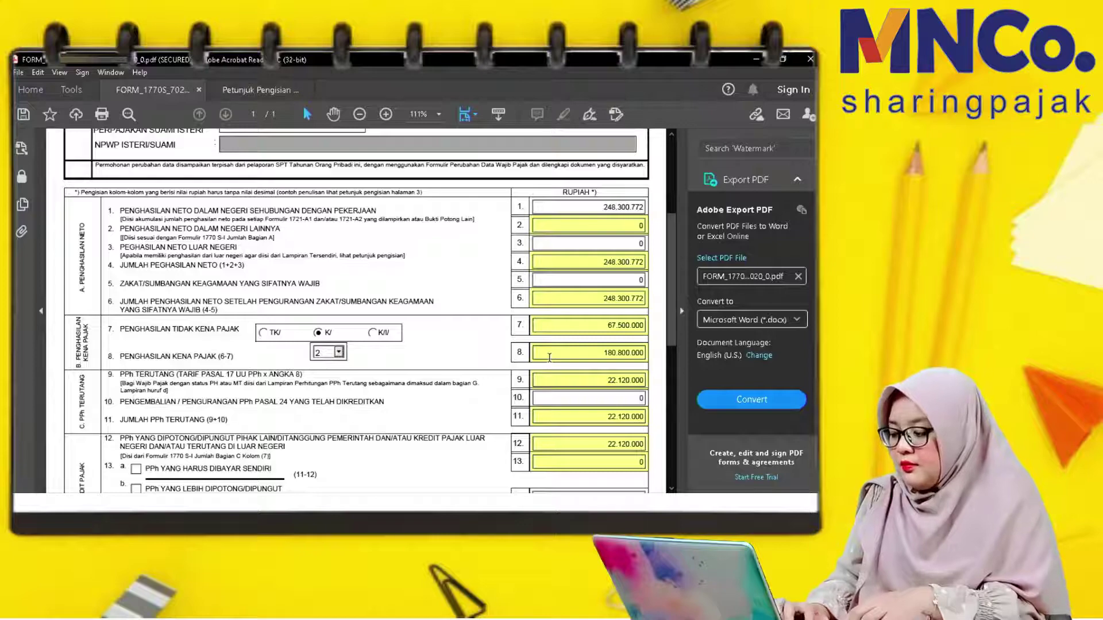
left_click_drag(673, 270, 675, 319)
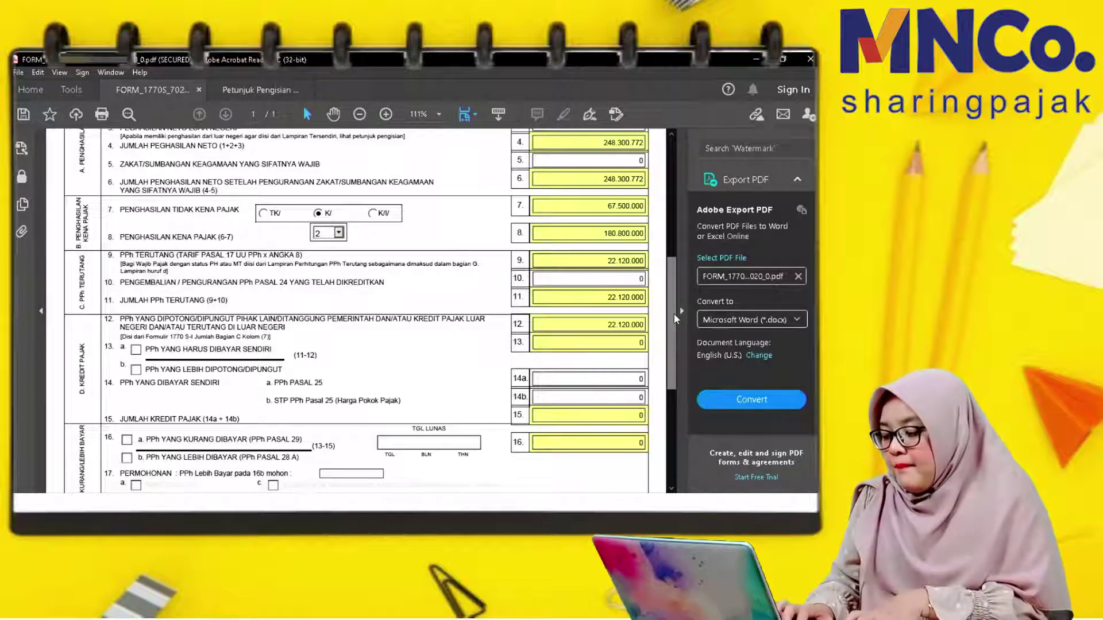
left_click_drag(675, 319, 674, 409)
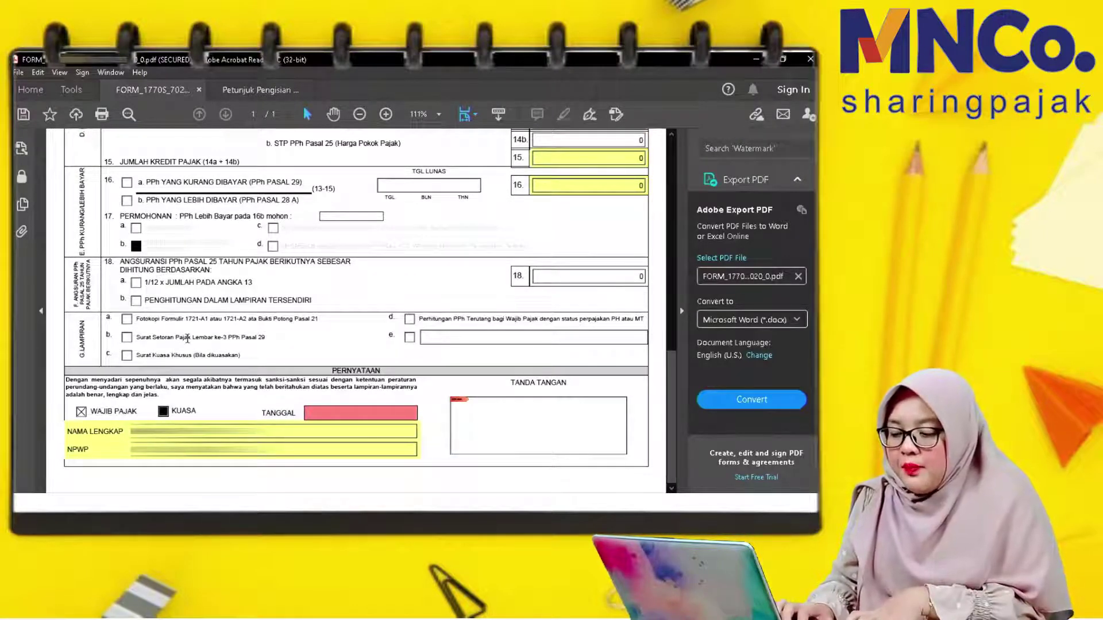
Tick attachment a (1721-A1 slip) and set the declaration date to 06/03/2021.
left_click(127, 320)
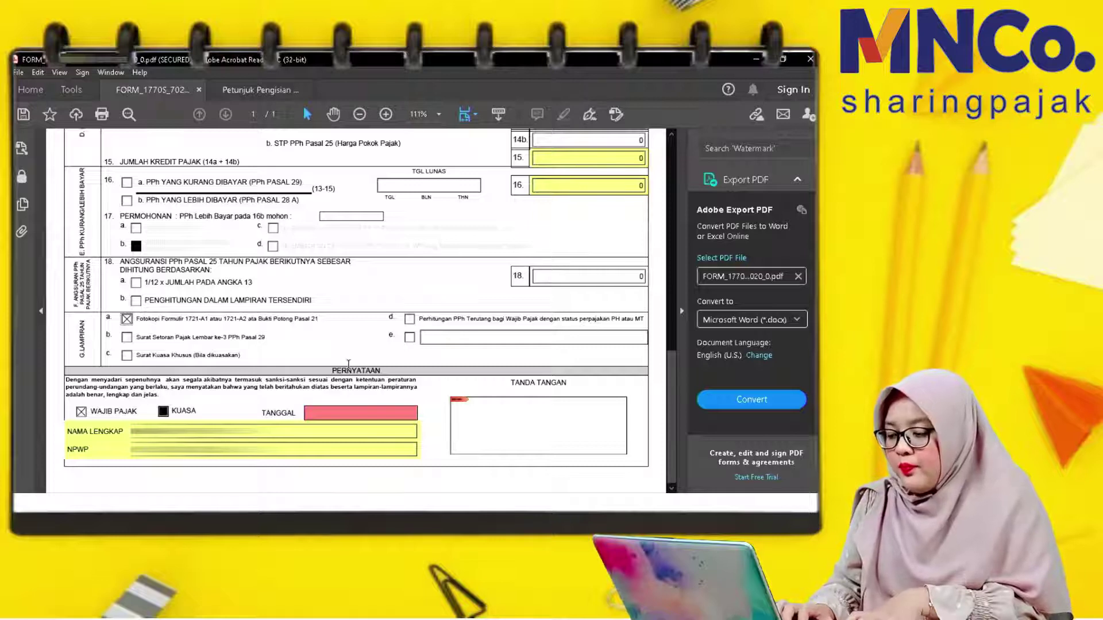
left_click(317, 411)
left_click(422, 413)
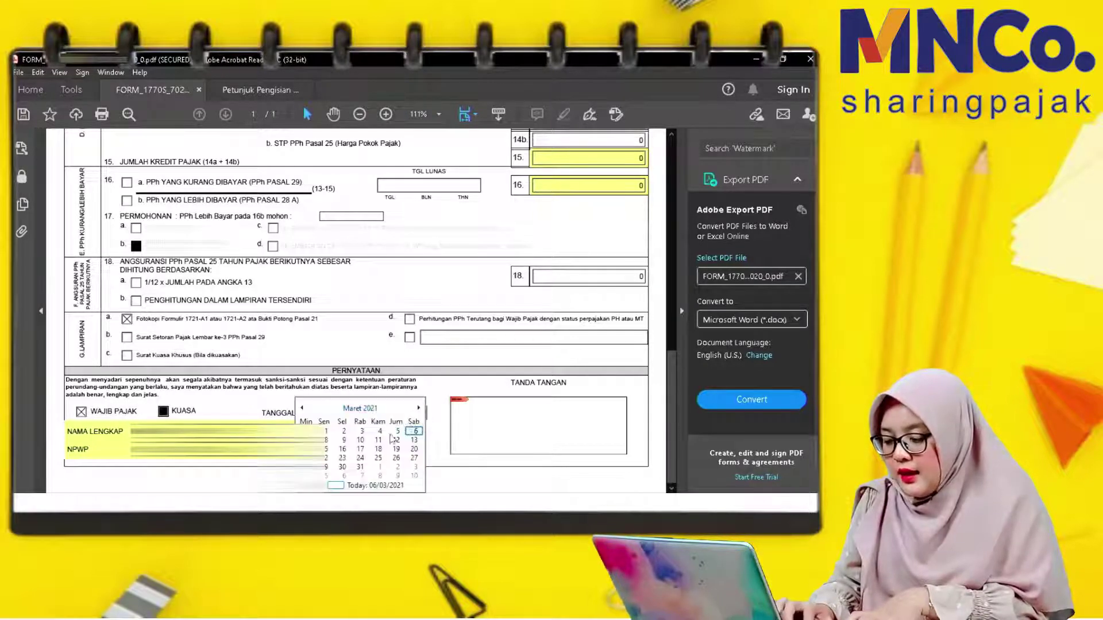
left_click(376, 488)
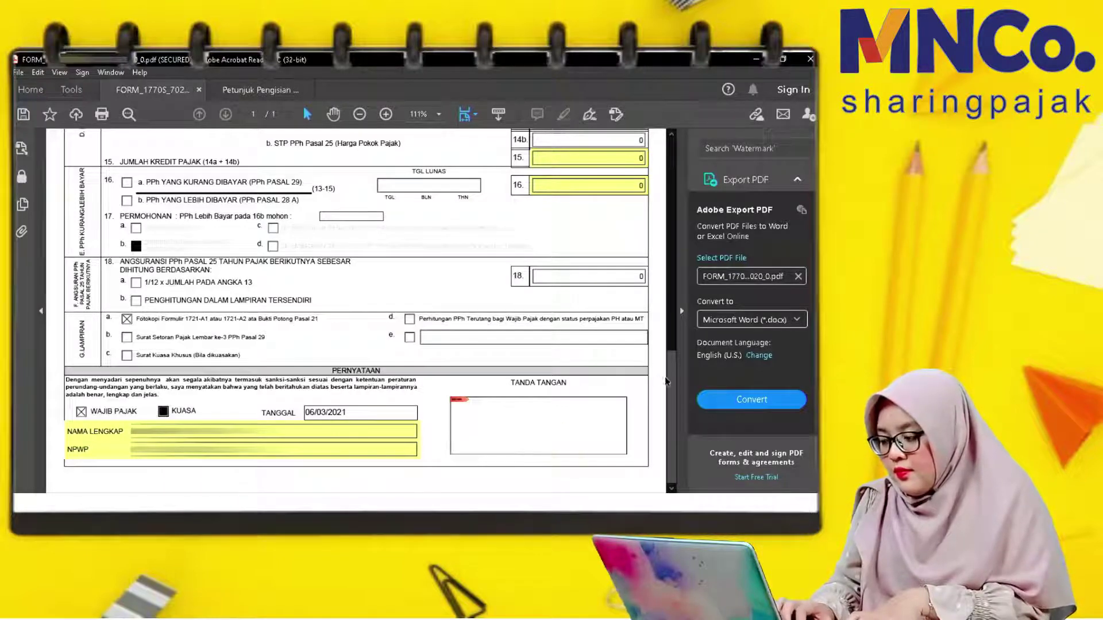
Return to the top of the form and finish it with SELESAI >>.
scroll(671, 368, "up", 2)
left_click_drag(671, 366, 672, 334)
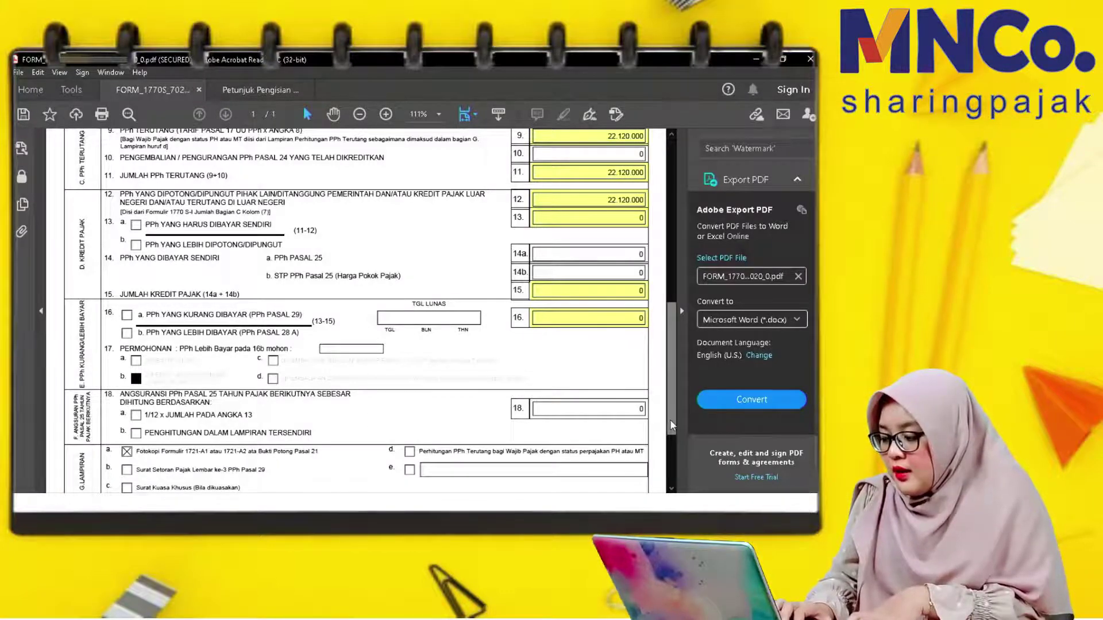
left_click_drag(670, 420, 670, 476)
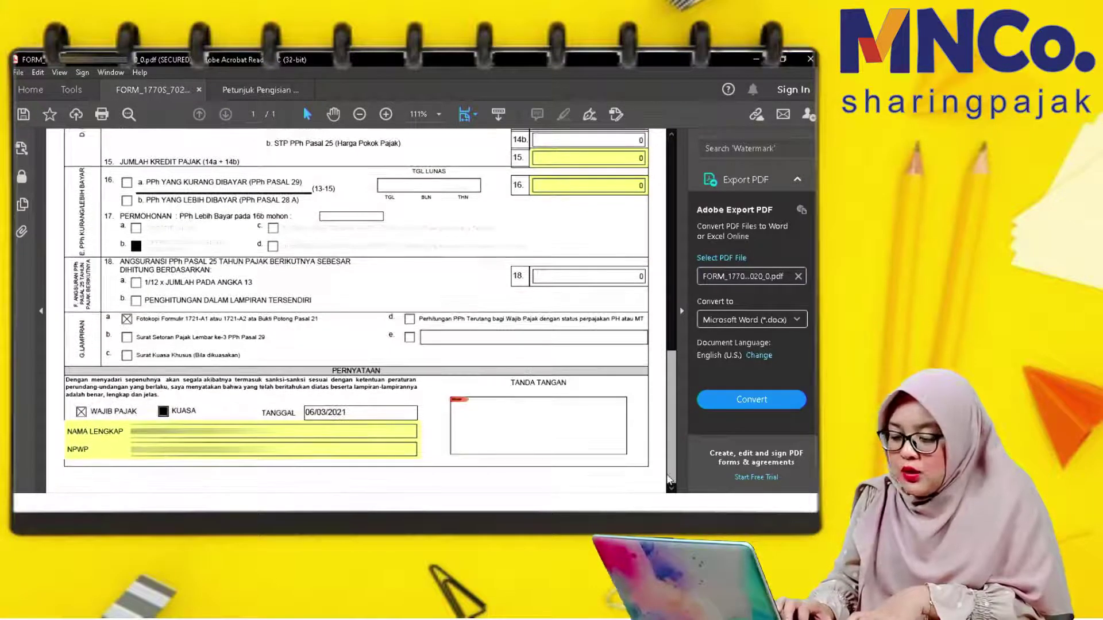
left_click_drag(669, 480, 677, 252)
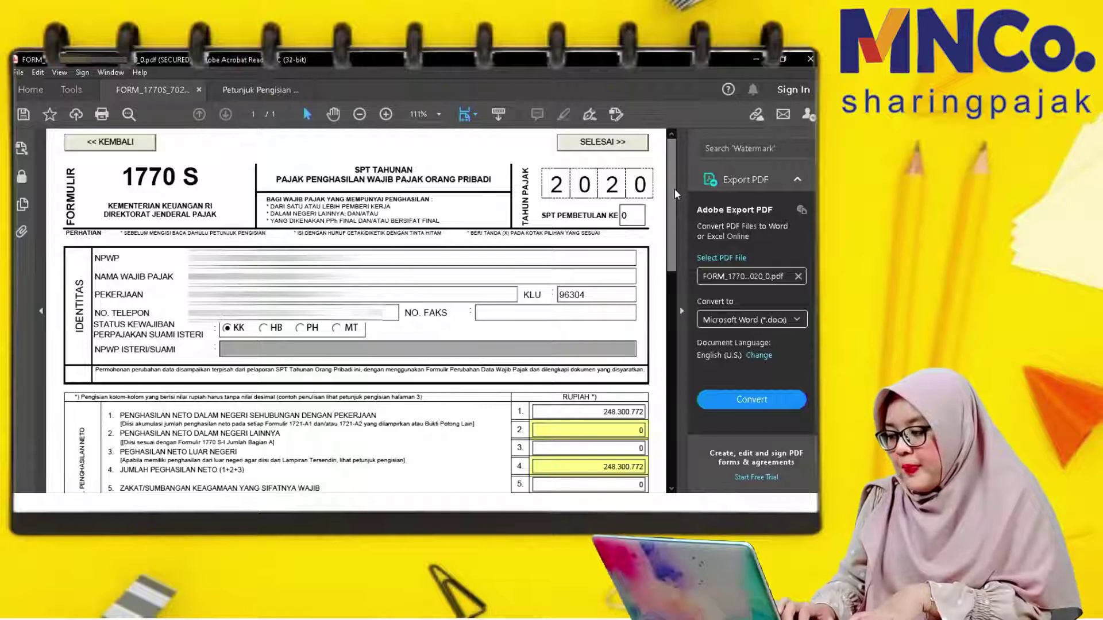
left_click(603, 145)
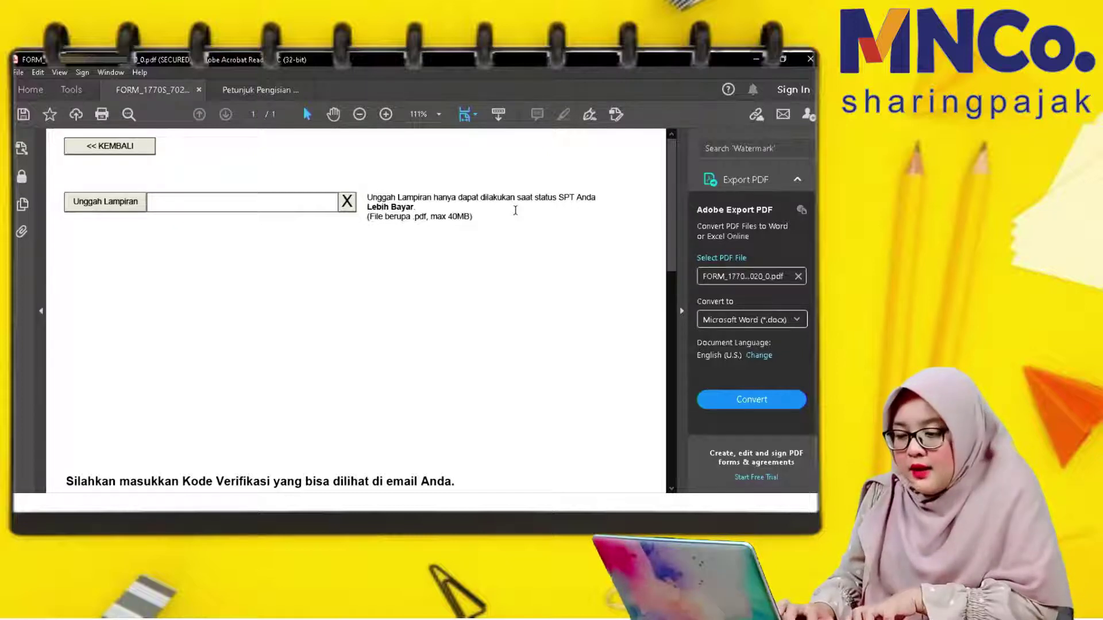
Try Unggah Lampiran, dismiss the Lebih Bayar-only upload warning, and go back to the main form.
left_click(109, 204)
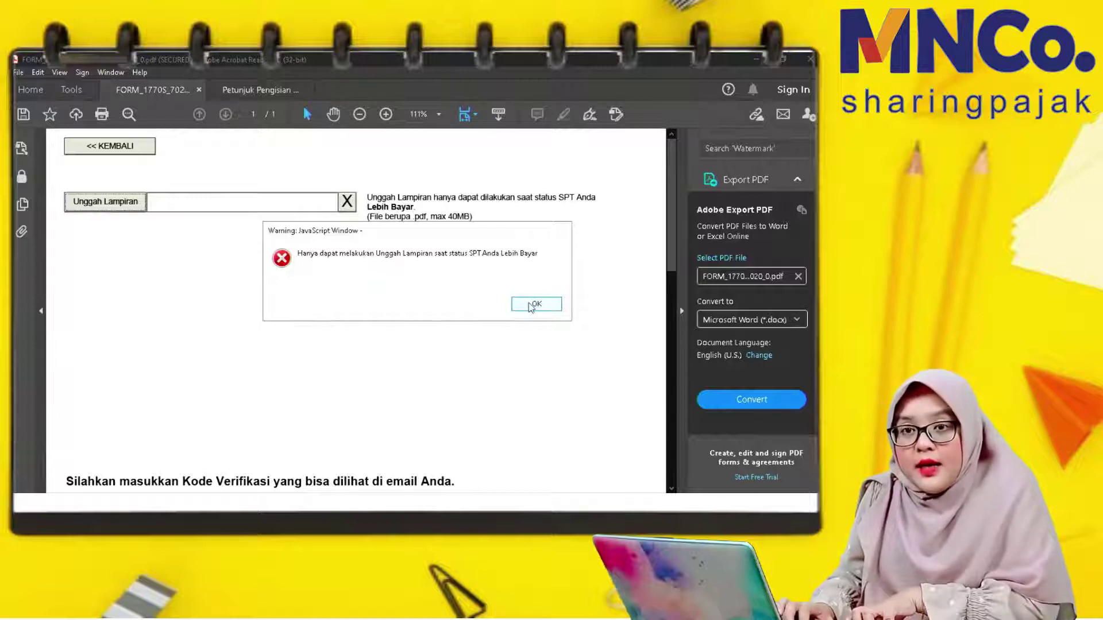
left_click(531, 306)
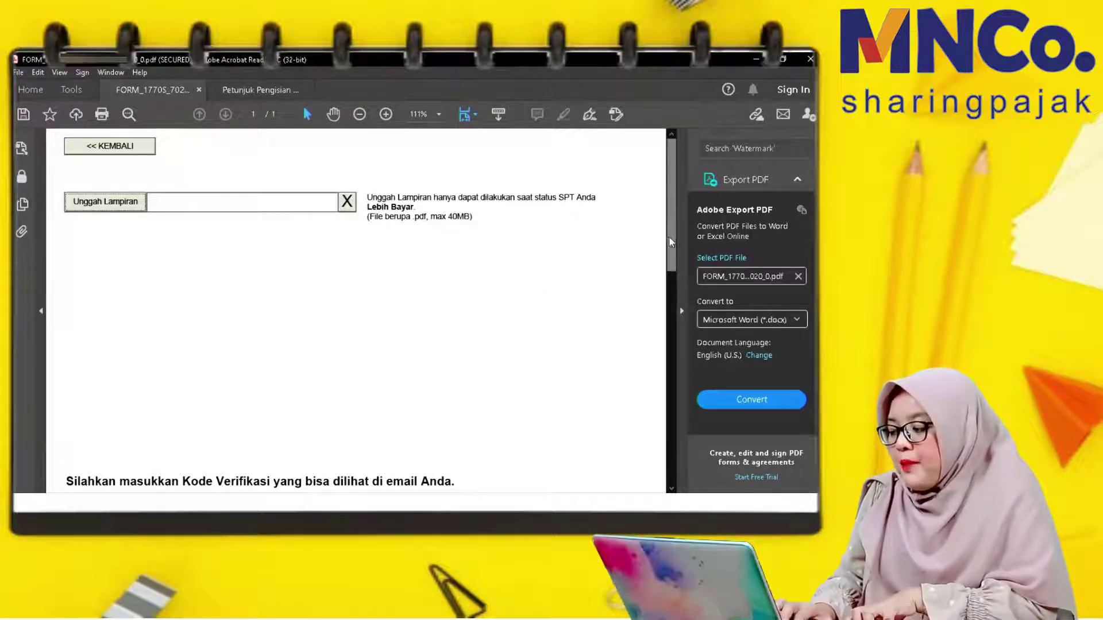
left_click_drag(666, 241, 665, 284)
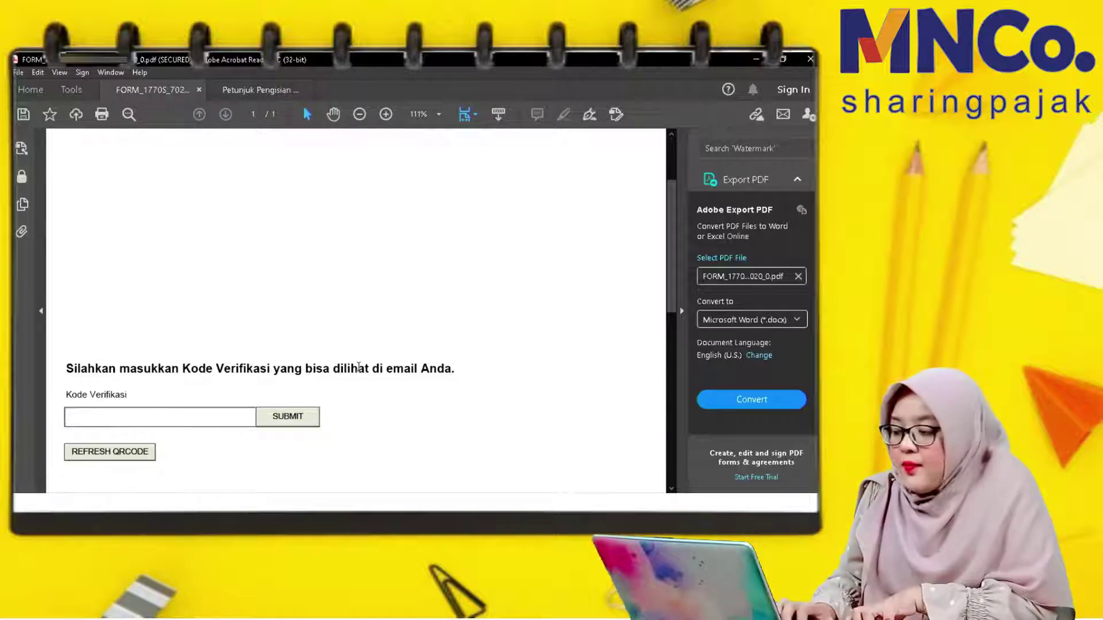
left_click_drag(668, 293, 667, 252)
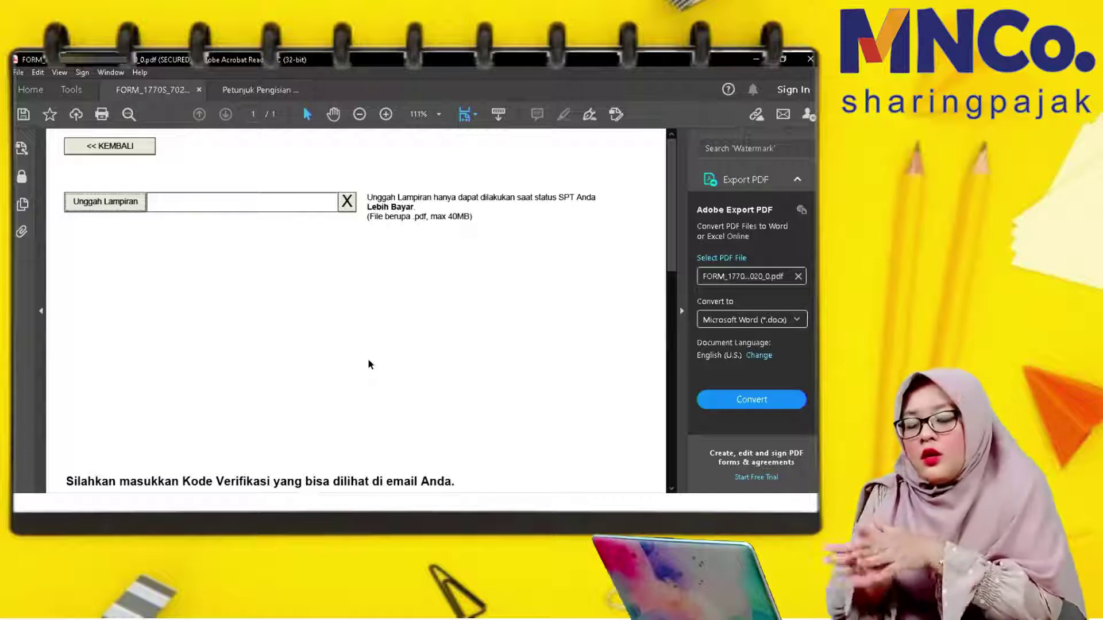
left_click(126, 146)
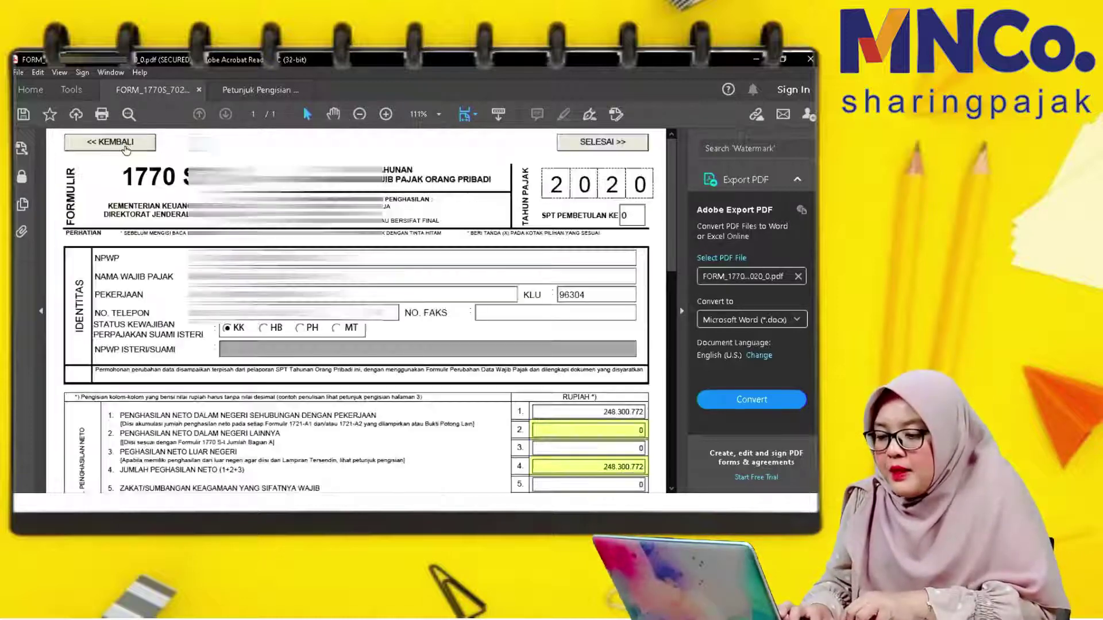
Change line 1's net income to 250.000.000 so the totals recalculate.
left_click_drag(670, 160, 669, 212)
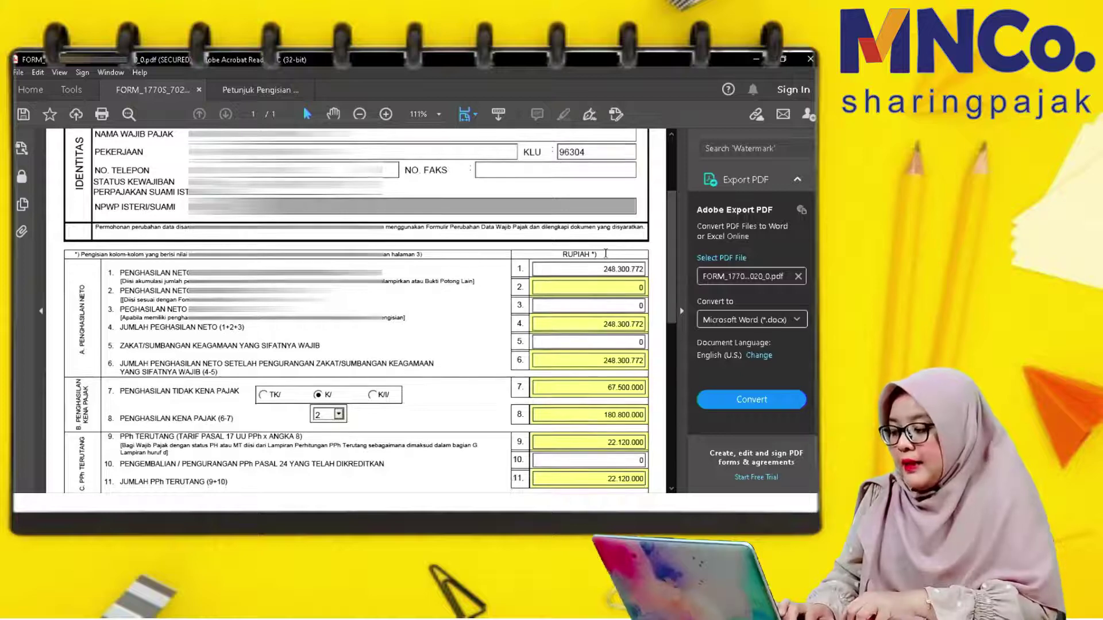
double_click(590, 268)
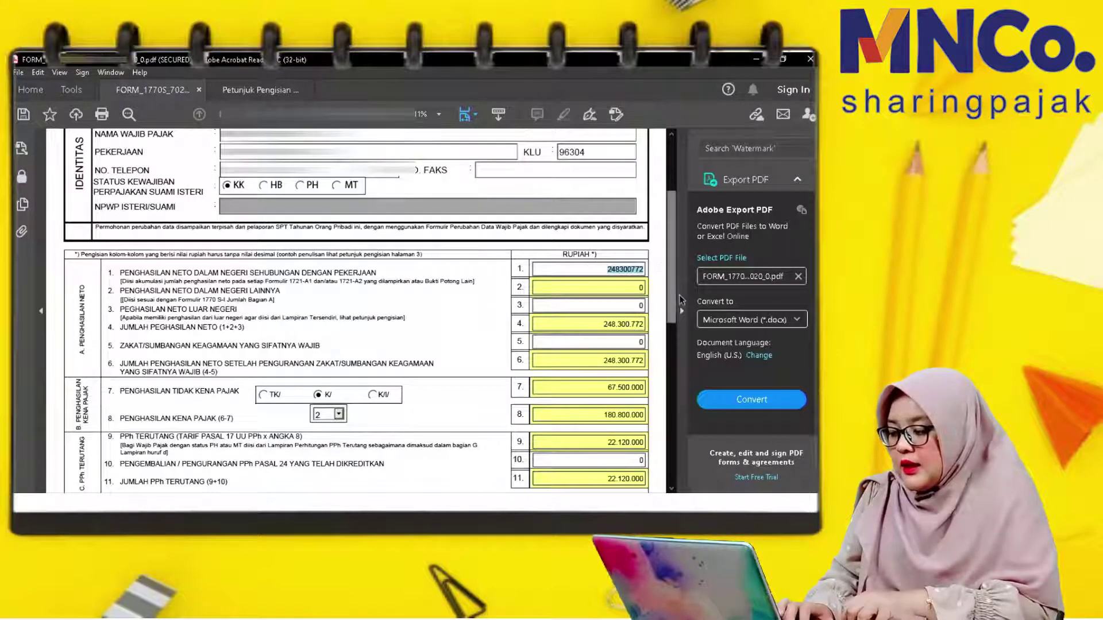
type("25")
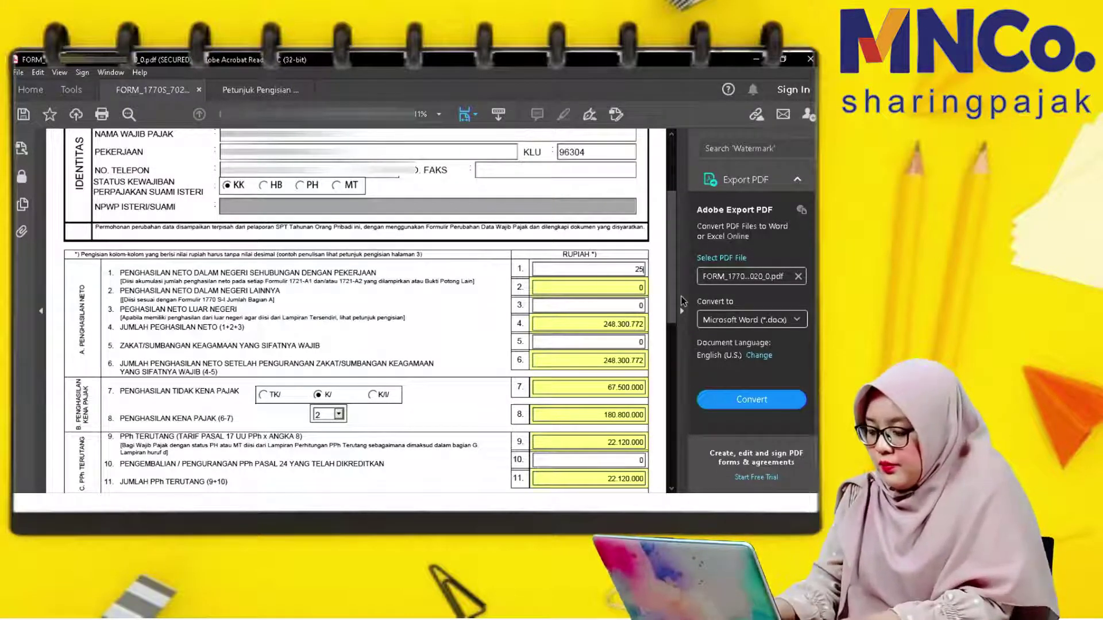
type("000000")
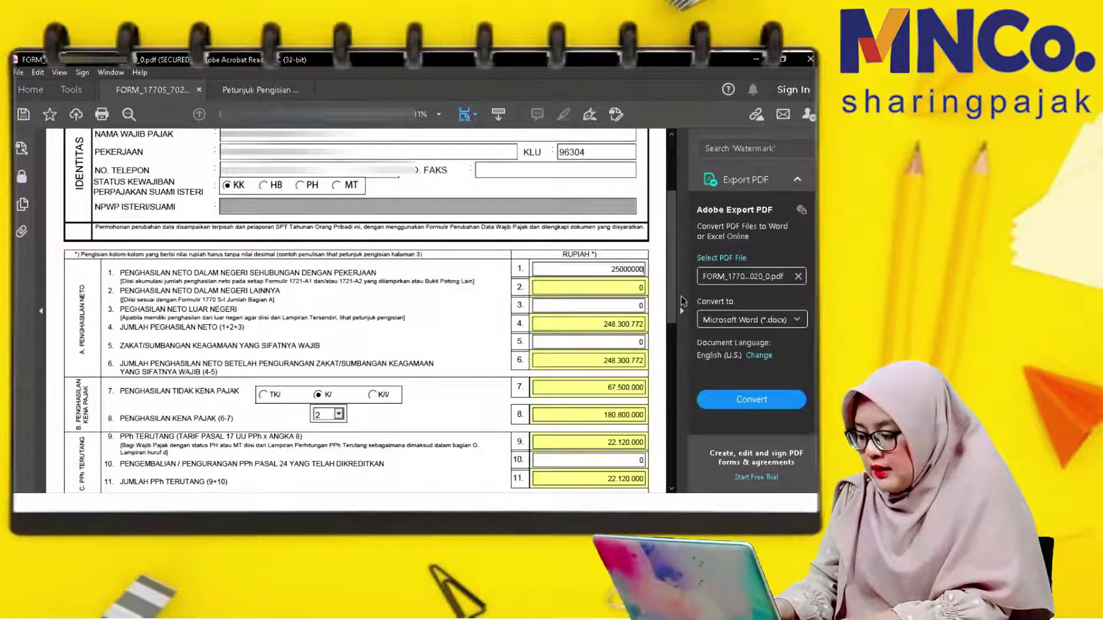
Set the TGL LUNAS payment date to 06/03/2021 and tick instalment option 18a.
left_click_drag(672, 300, 673, 365)
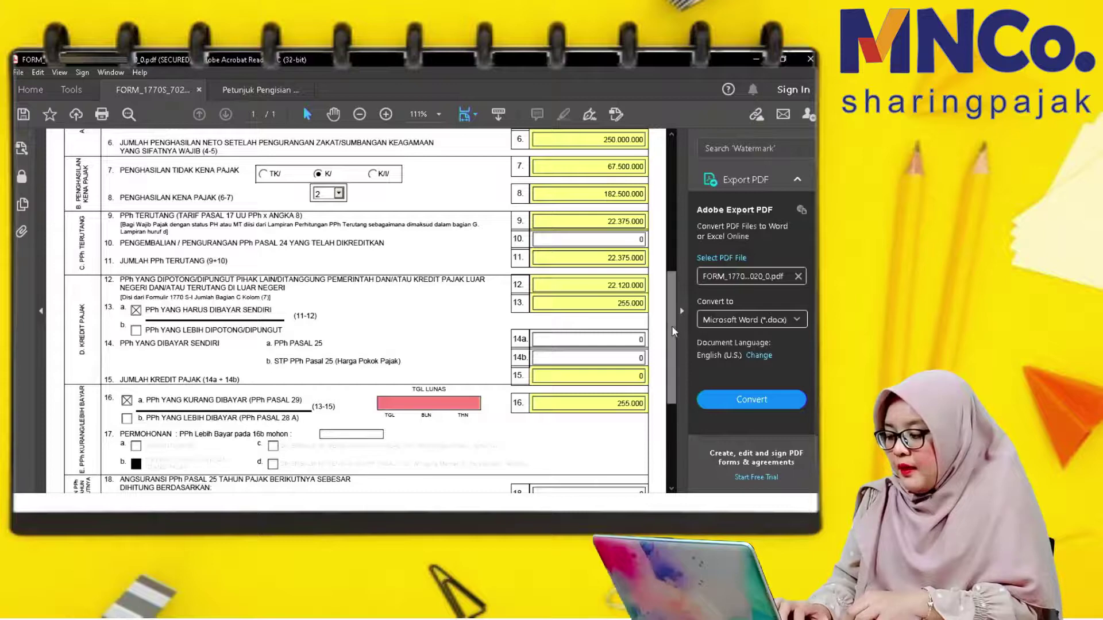
scroll(674, 330, "down", 3)
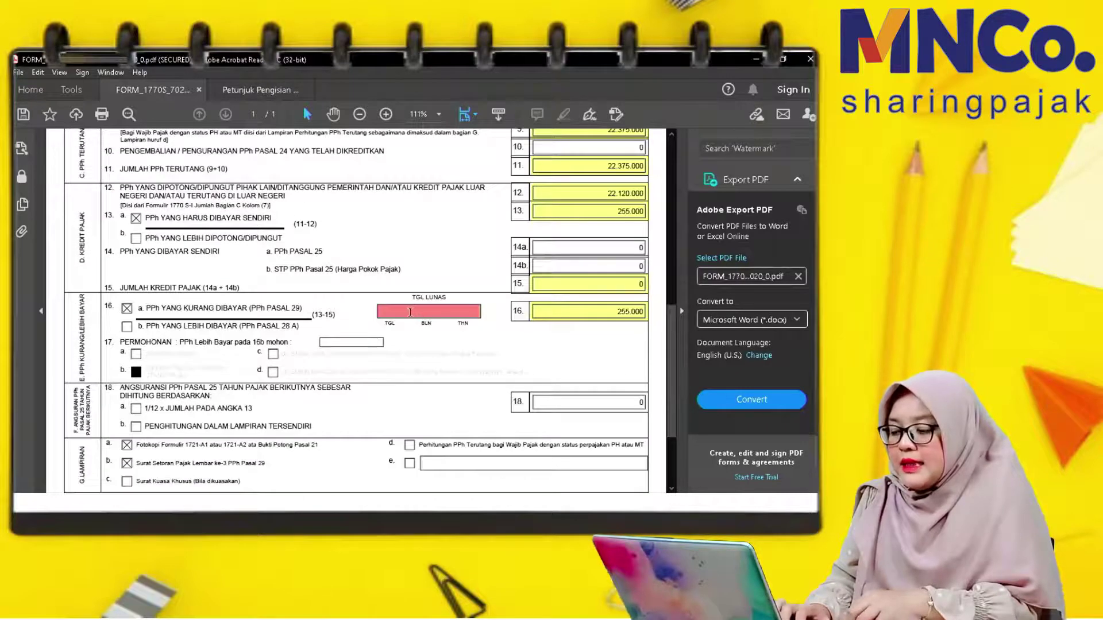
left_click(410, 312)
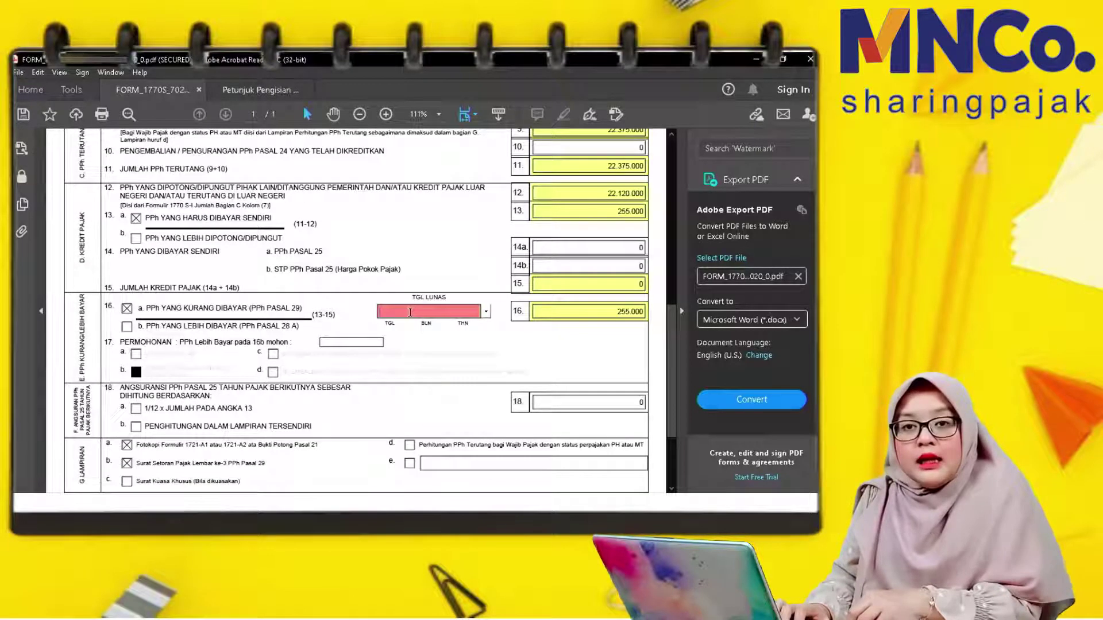
left_click(487, 312)
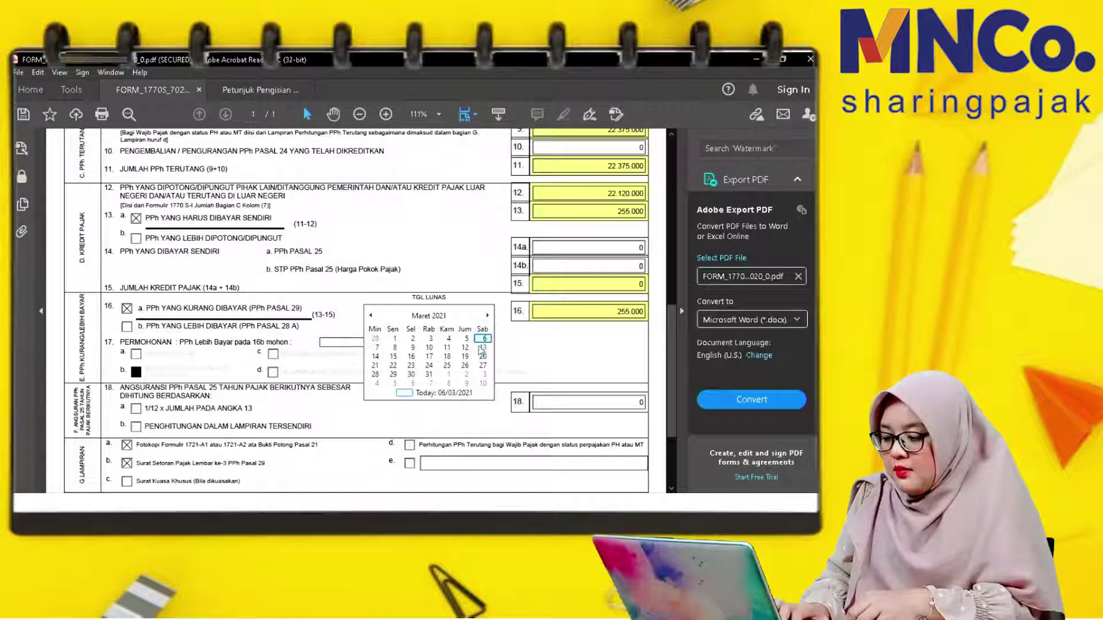
left_click(480, 339)
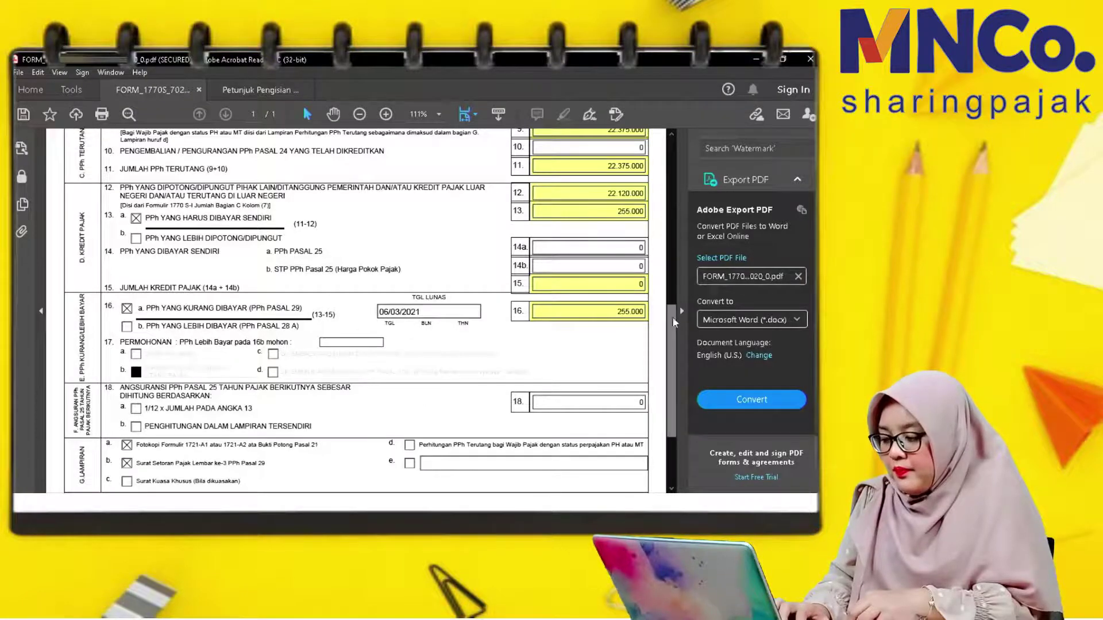
scroll(673, 322, "down", 2)
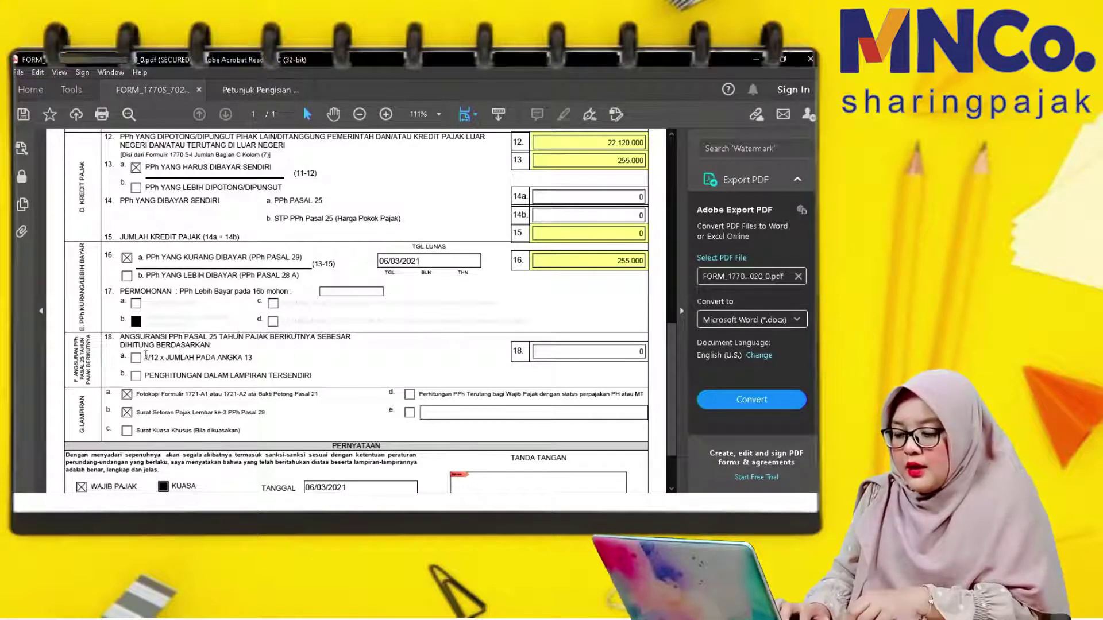
left_click(136, 357)
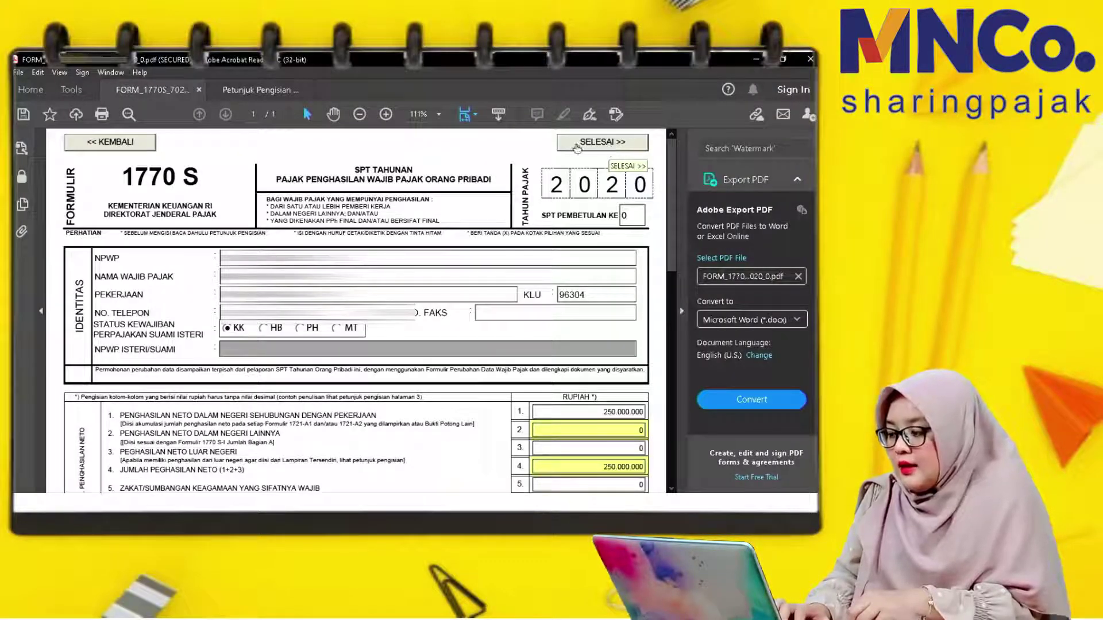
On the payment page, add a deposit row 411125 / 200, leaving TANGGAL SSP unpicked.
left_click(577, 147)
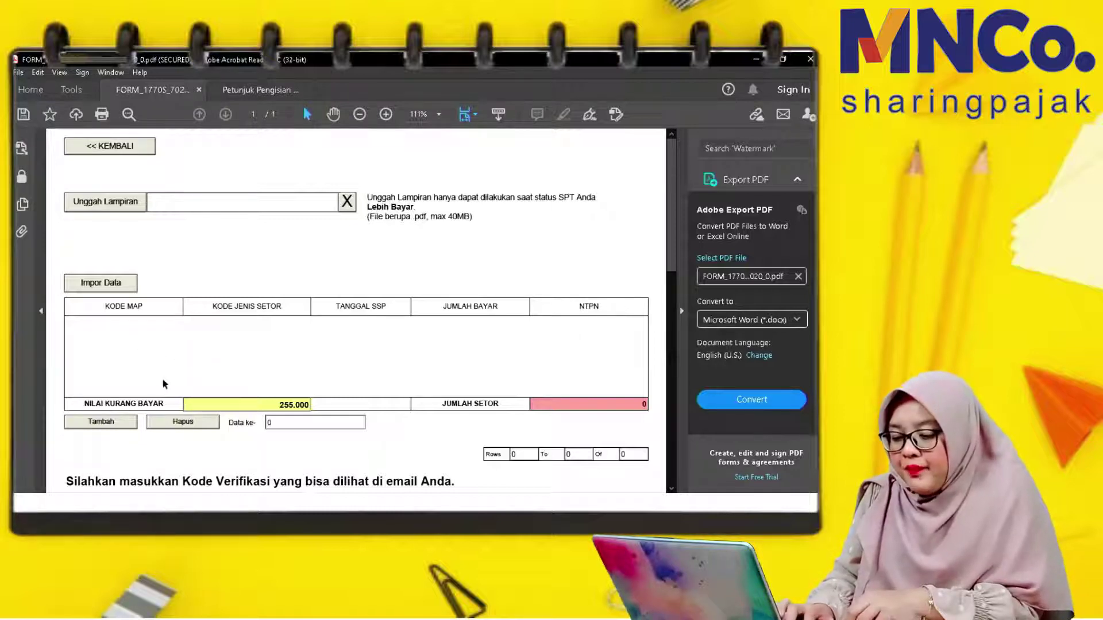
left_click(115, 423)
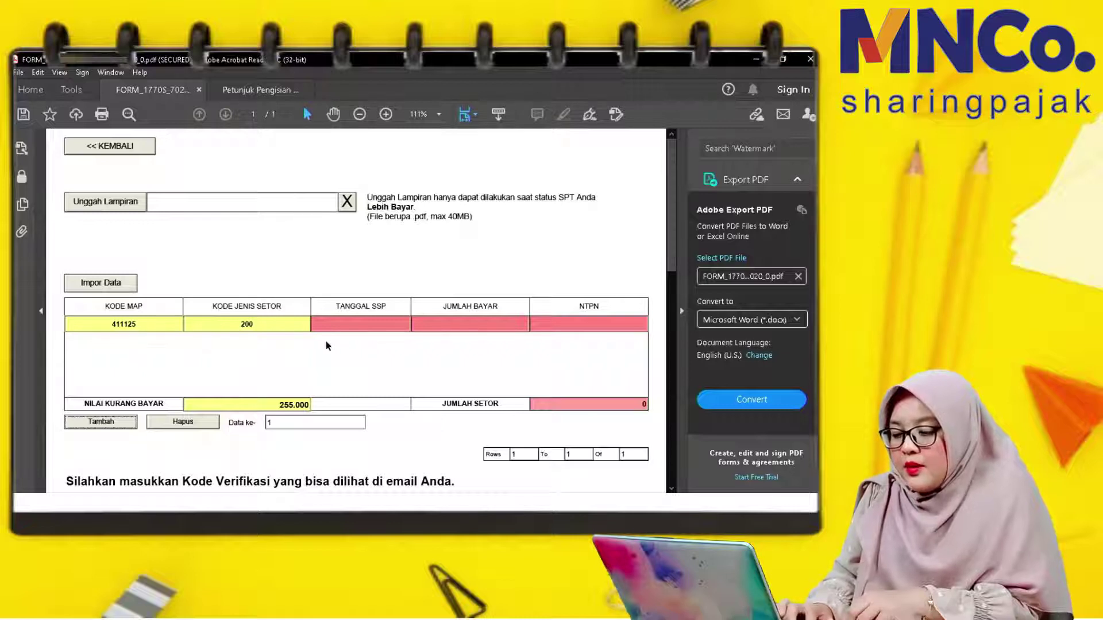
left_click(363, 327)
left_click(418, 324)
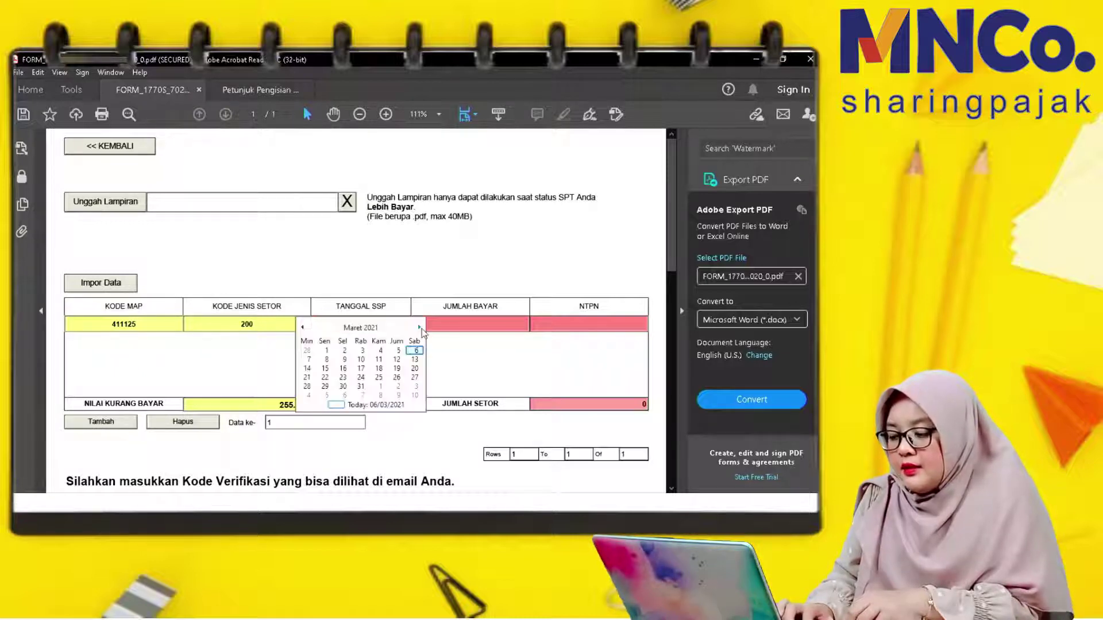
left_click(449, 321)
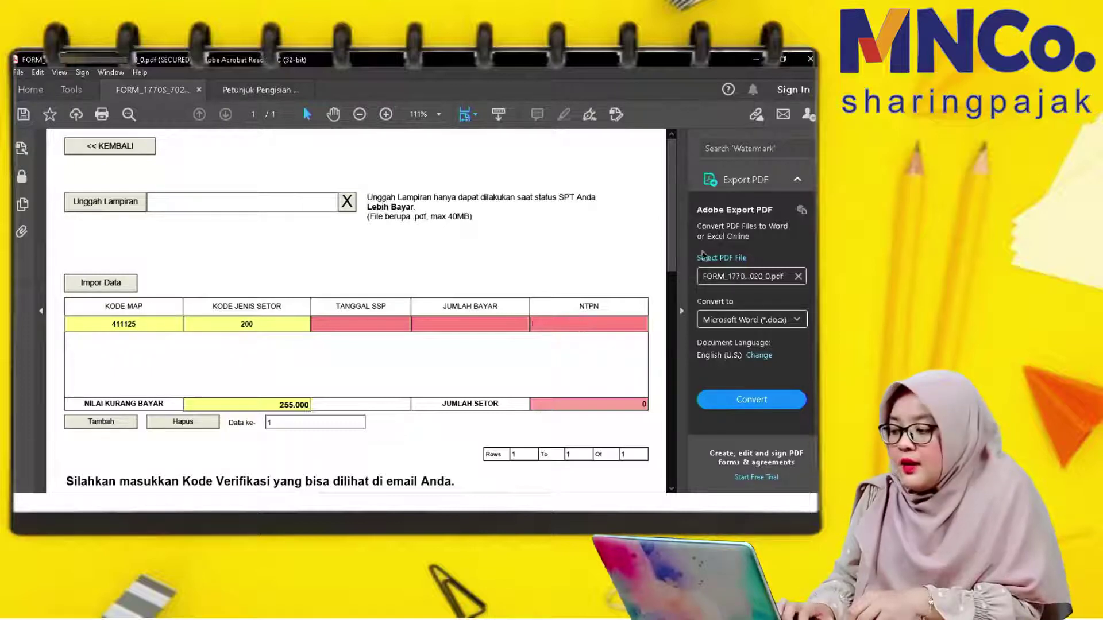
left_click_drag(675, 228, 674, 284)
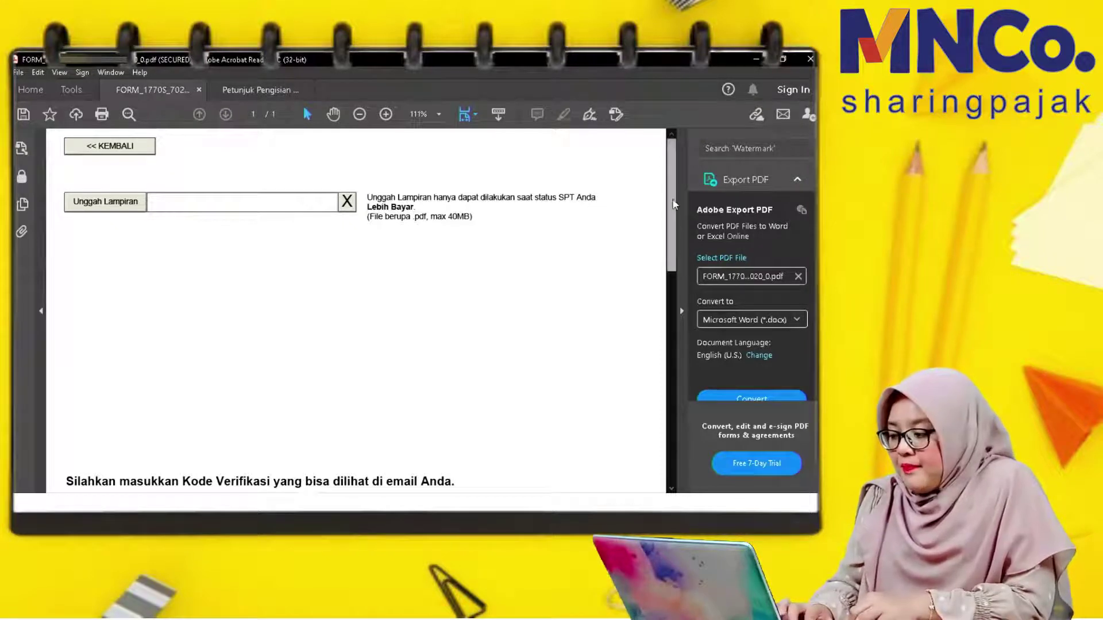
Copy the verification code from the DJP token email in Gmail and return to the e-Form.
left_click_drag(674, 204, 680, 291)
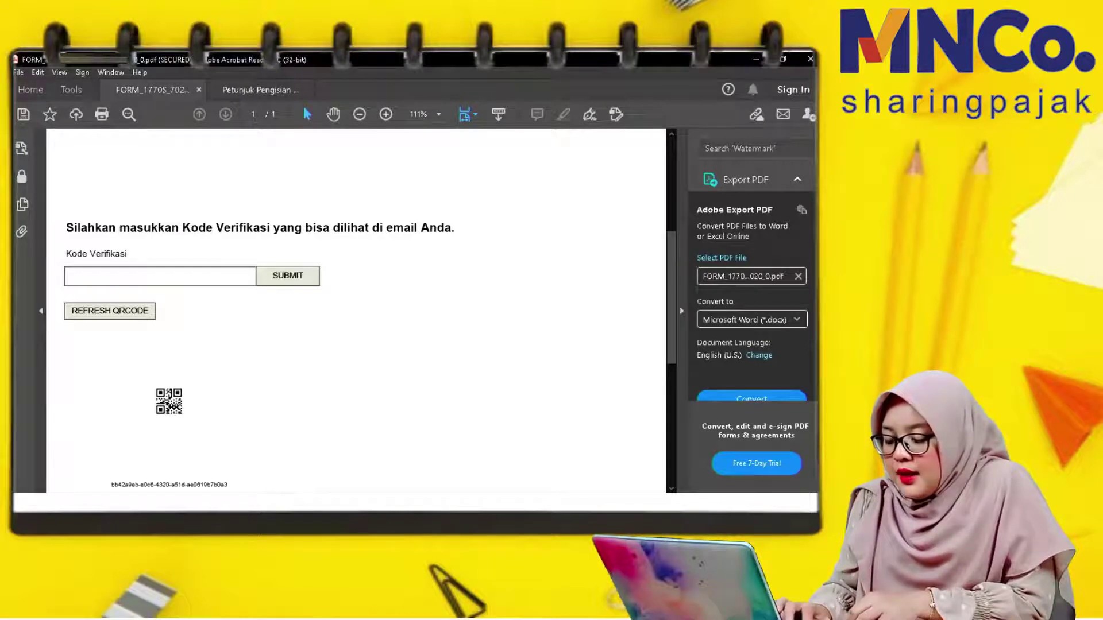
left_click(261, 503)
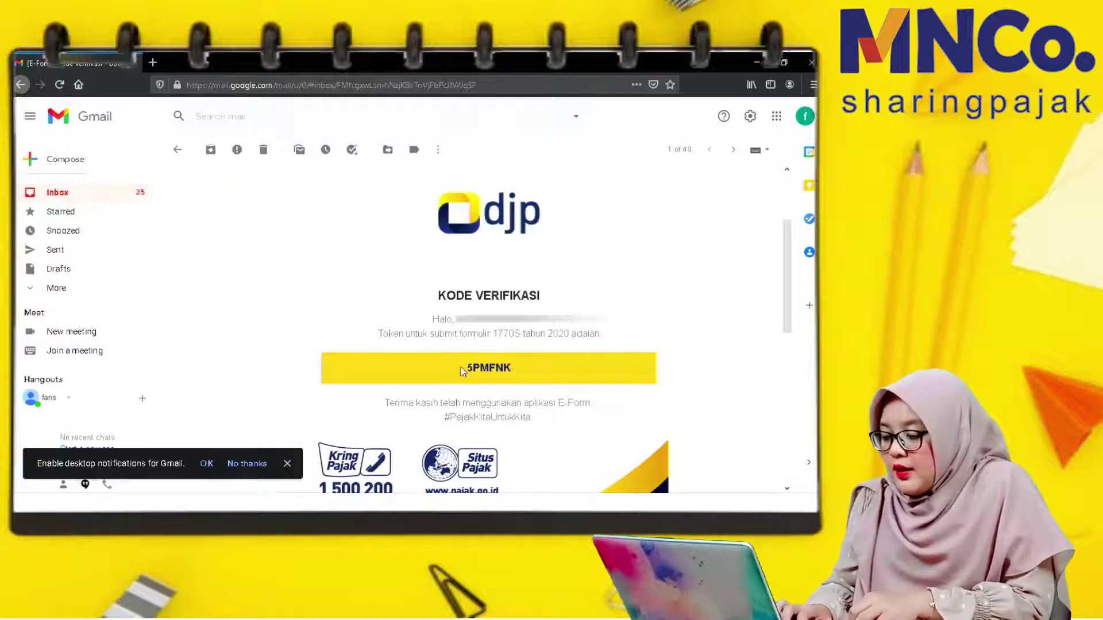
left_click_drag(463, 371, 506, 368)
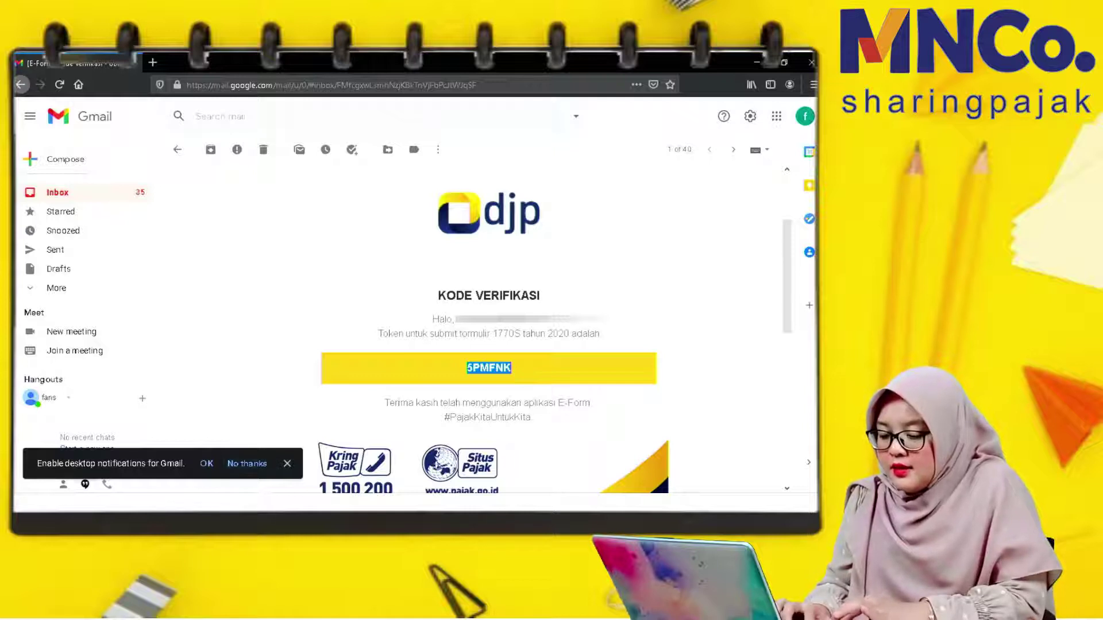
left_click(344, 502)
mouse_move(244, 505)
left_click(244, 448)
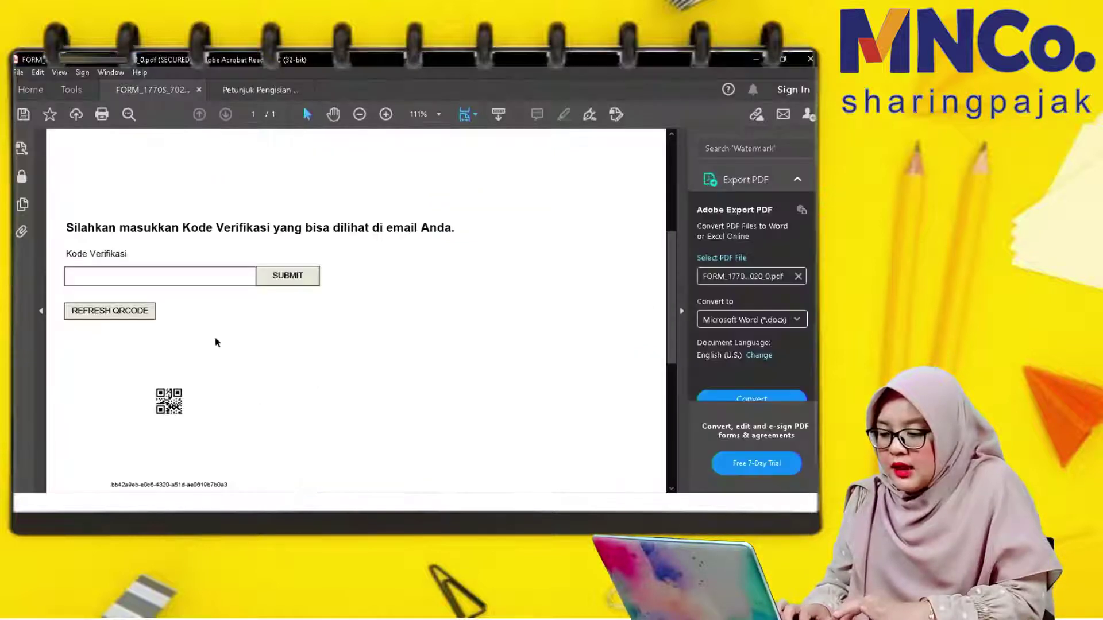
Paste the emailed verification code and submit the 1770S, allowing the connection to DJP.
left_click(160, 277)
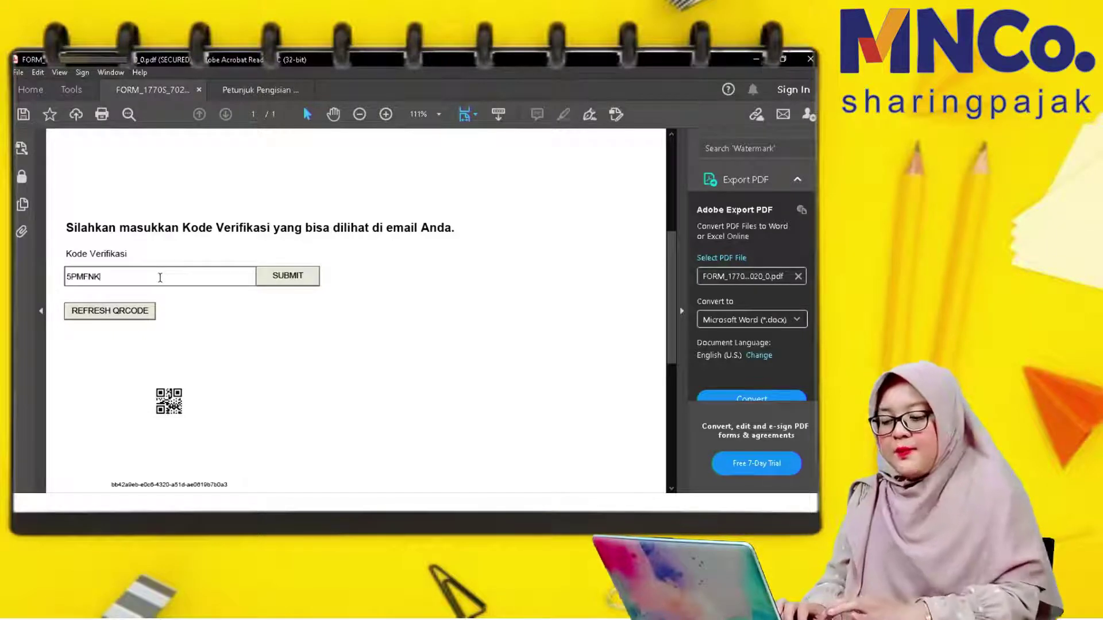
left_click(296, 280)
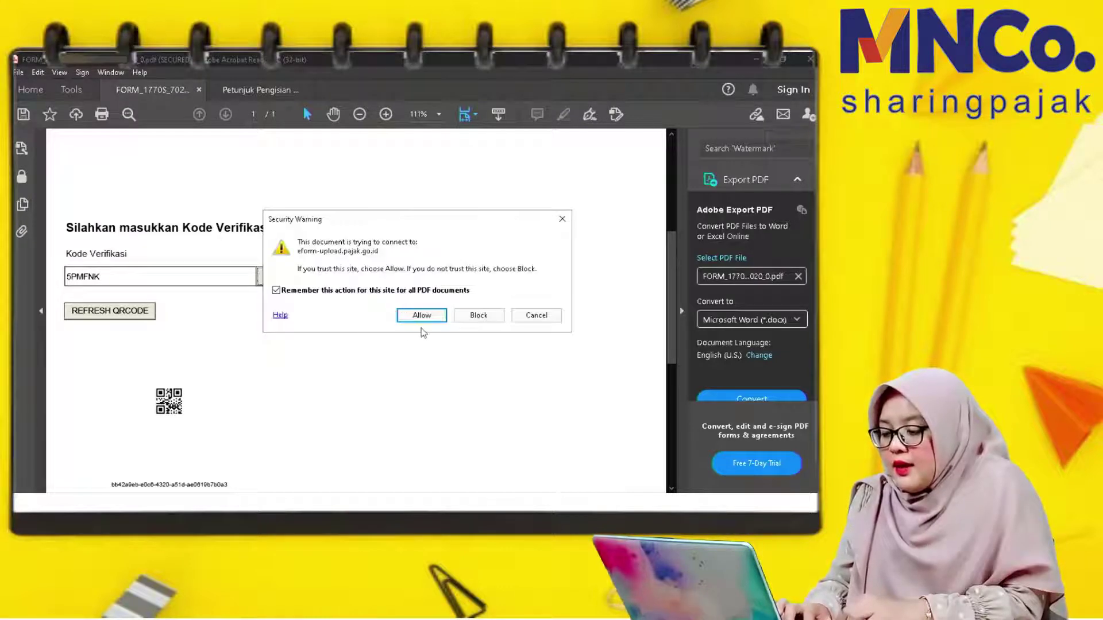
left_click(423, 316)
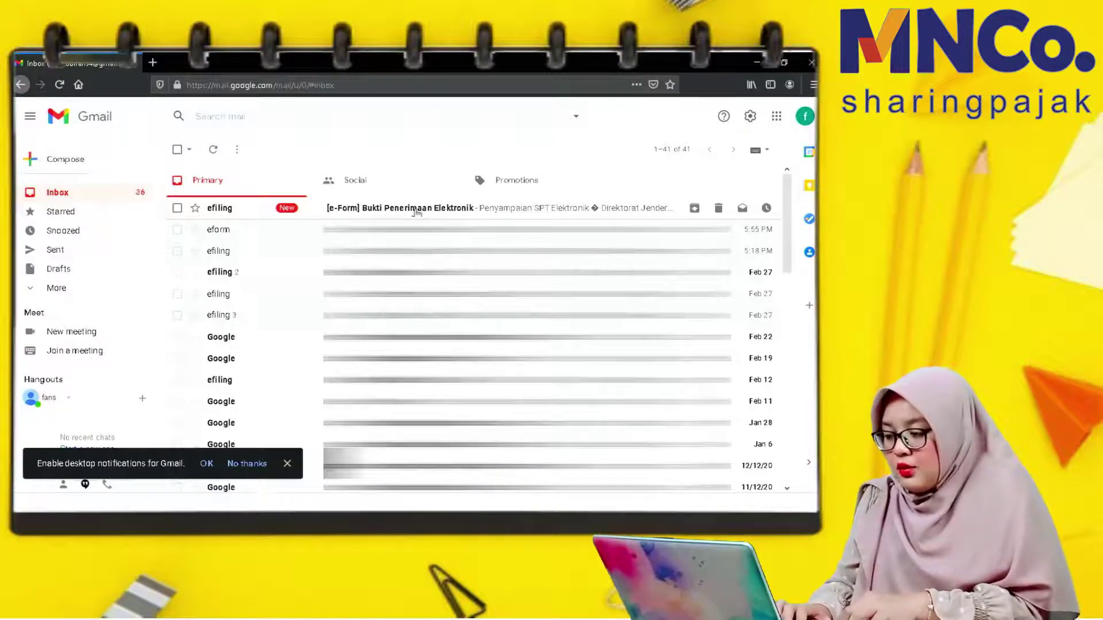
Read the Bukti Penerimaan Elektronik receipt email, then switch to the DJP e-Form archive page.
left_click(417, 210)
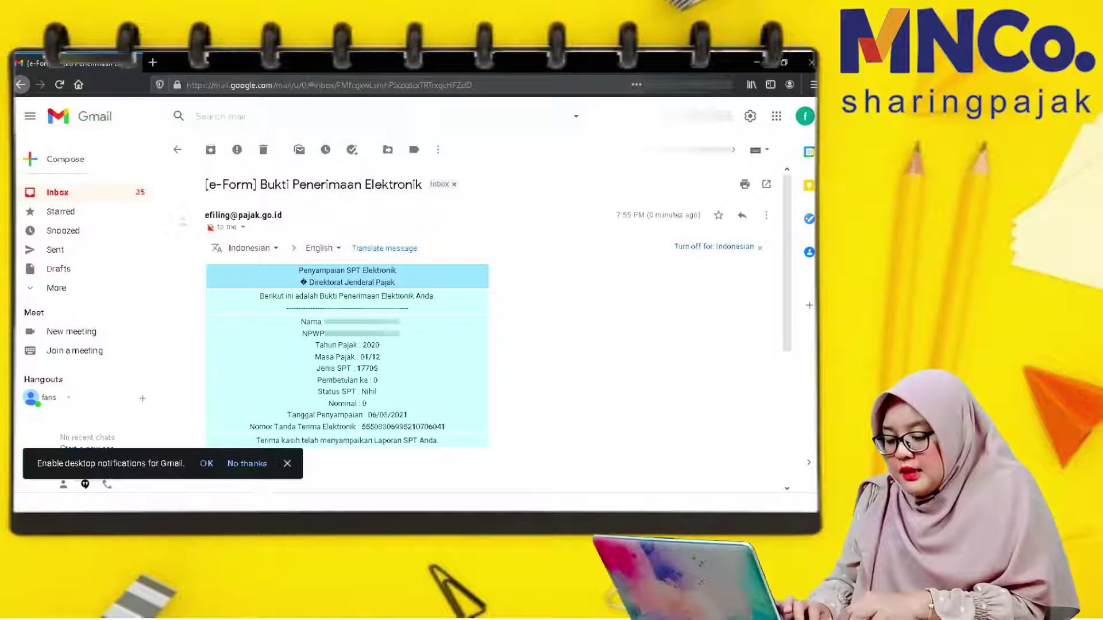
key("alt+Tab")
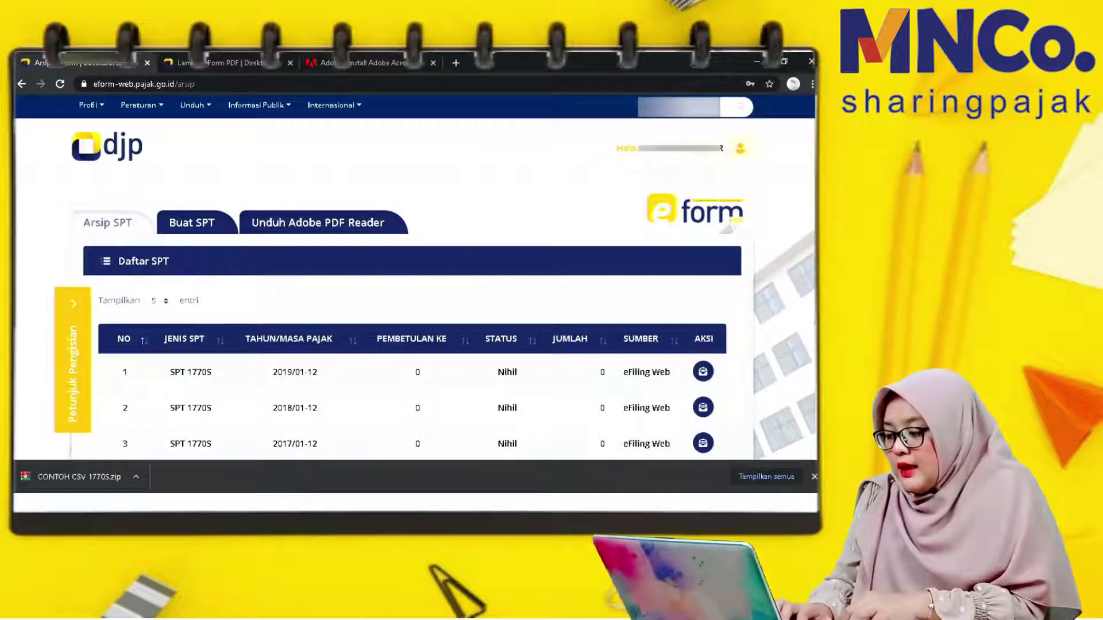
Reload Arsip SPT to list the new 2020/01-12 SPT 1770S entry, status Nihil.
scroll(413, 276, "down", 1)
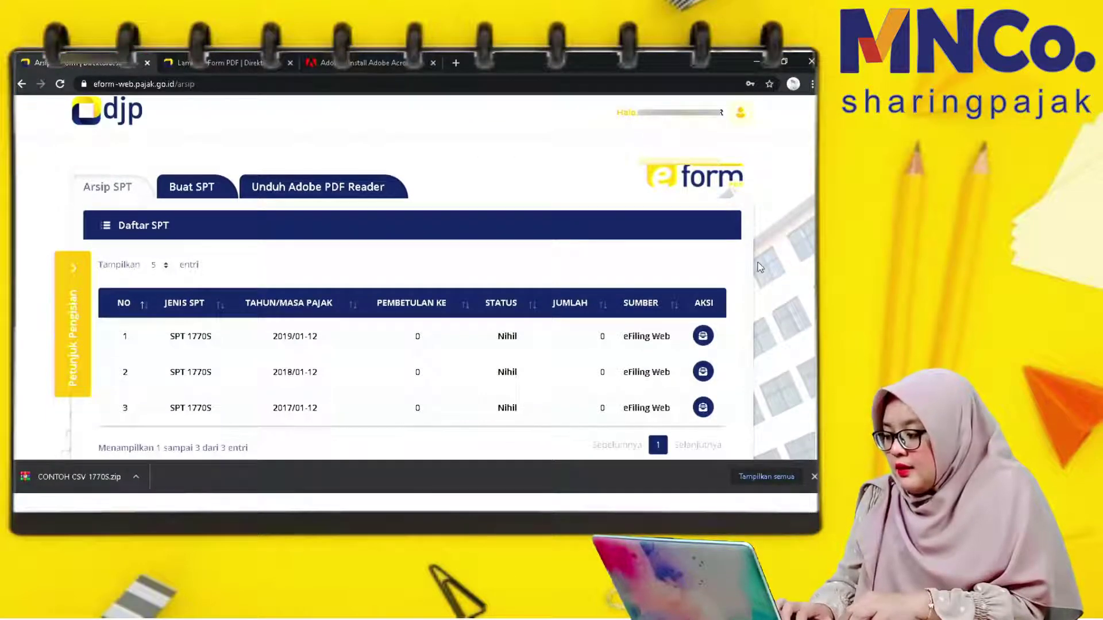
scroll(541, 129, "up", 1)
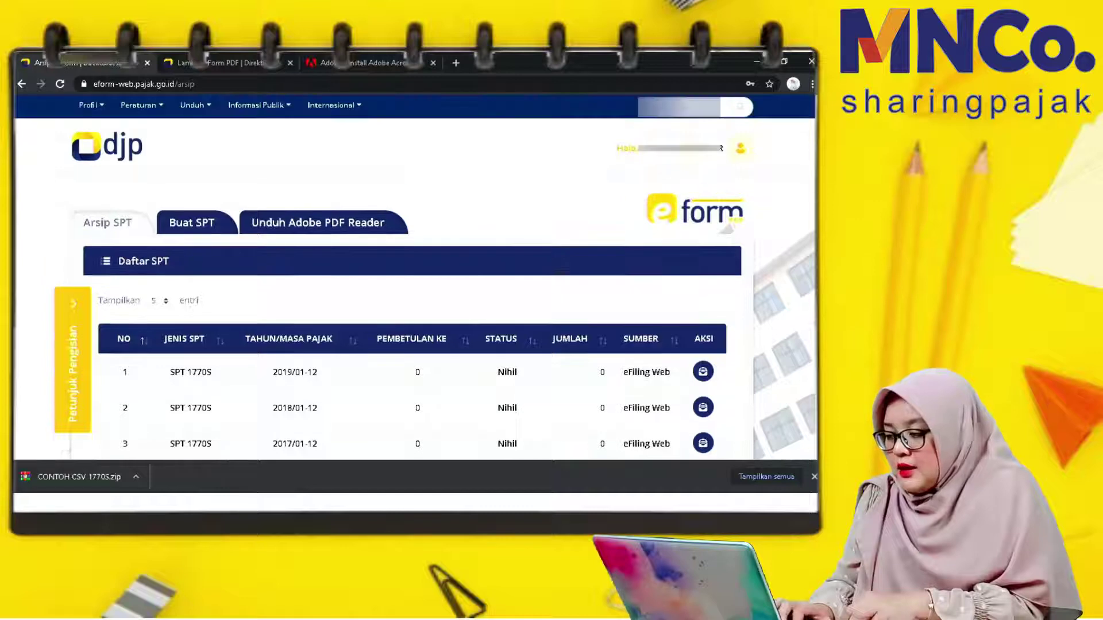
left_click(60, 84)
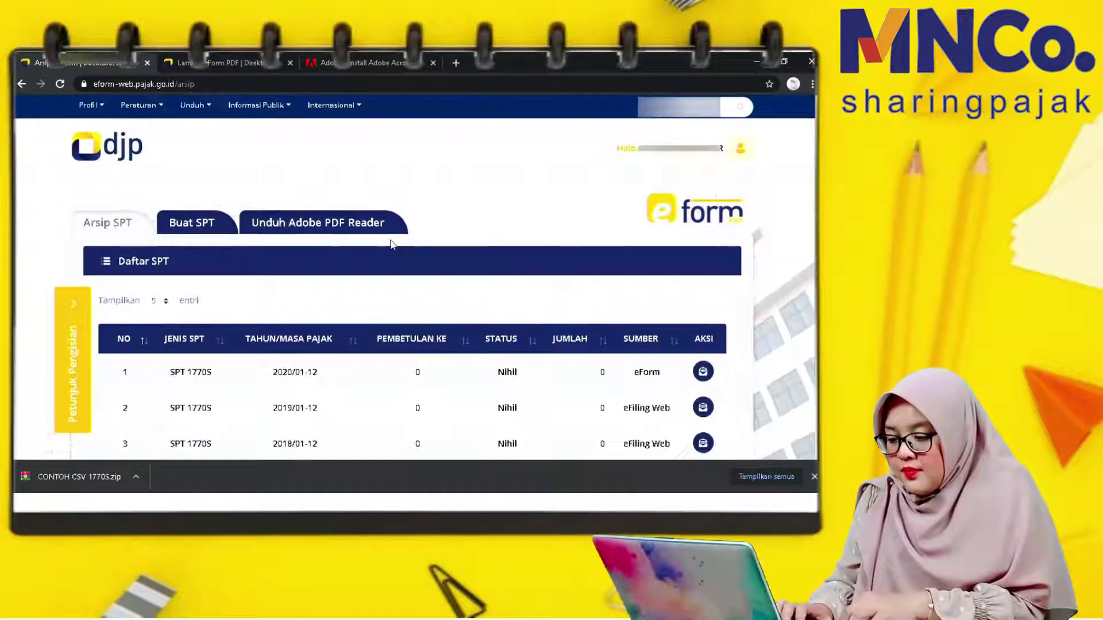
scroll(390, 245, "down", 1)
scroll(415, 287, "down", 1)
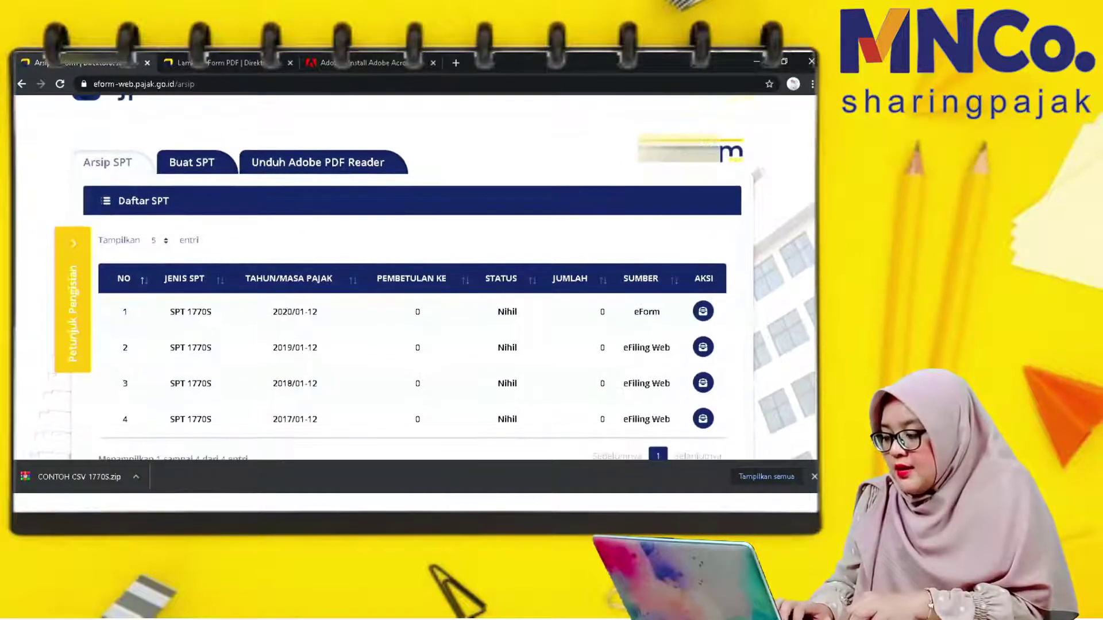